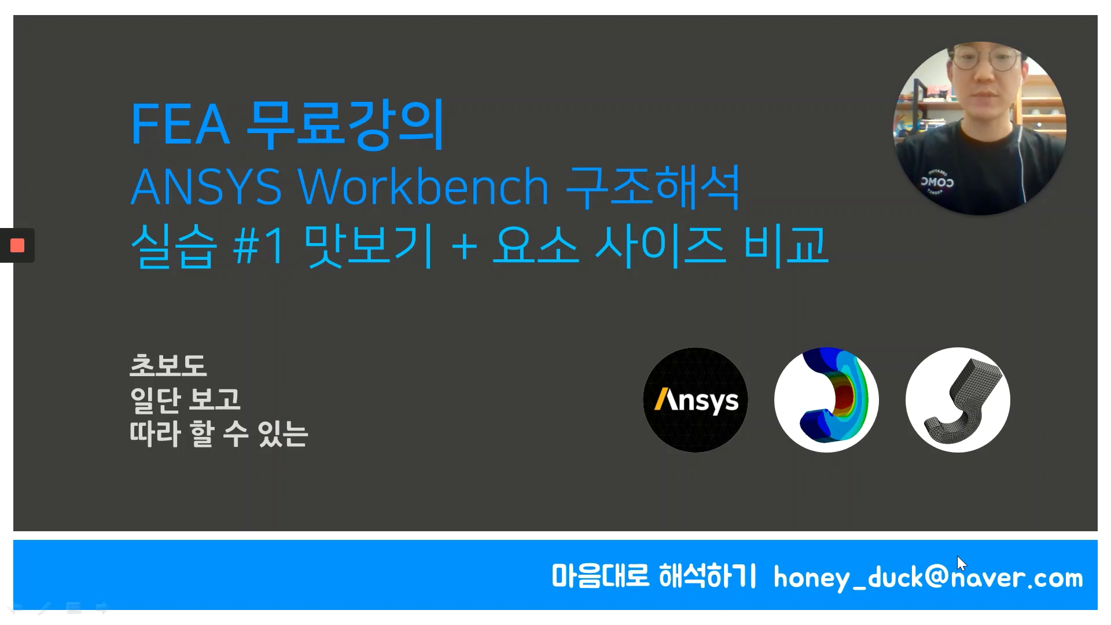
# - Advance the PowerPoint lecture past its title and instructor introduction slides
pyautogui.click(671, 449)
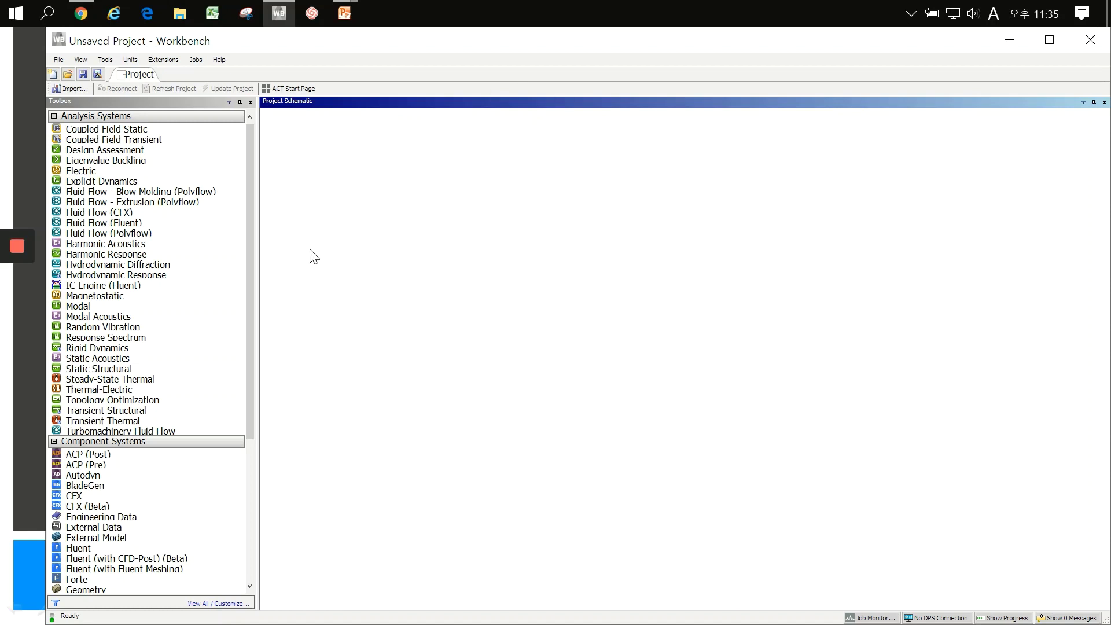
pyautogui.click(198, 104)
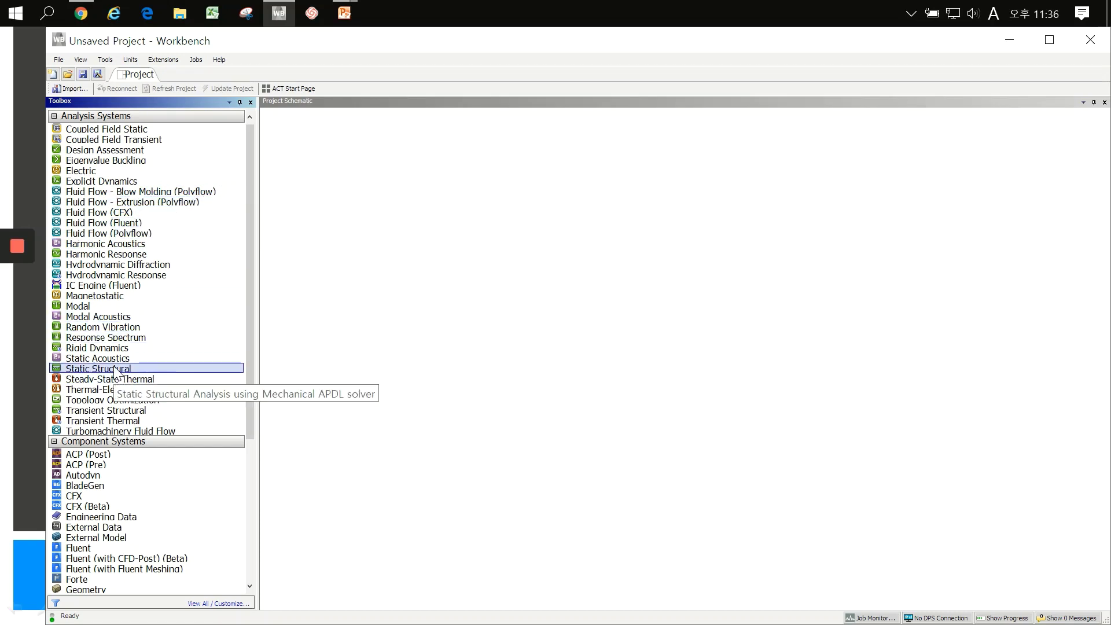
pyautogui.click(135, 366)
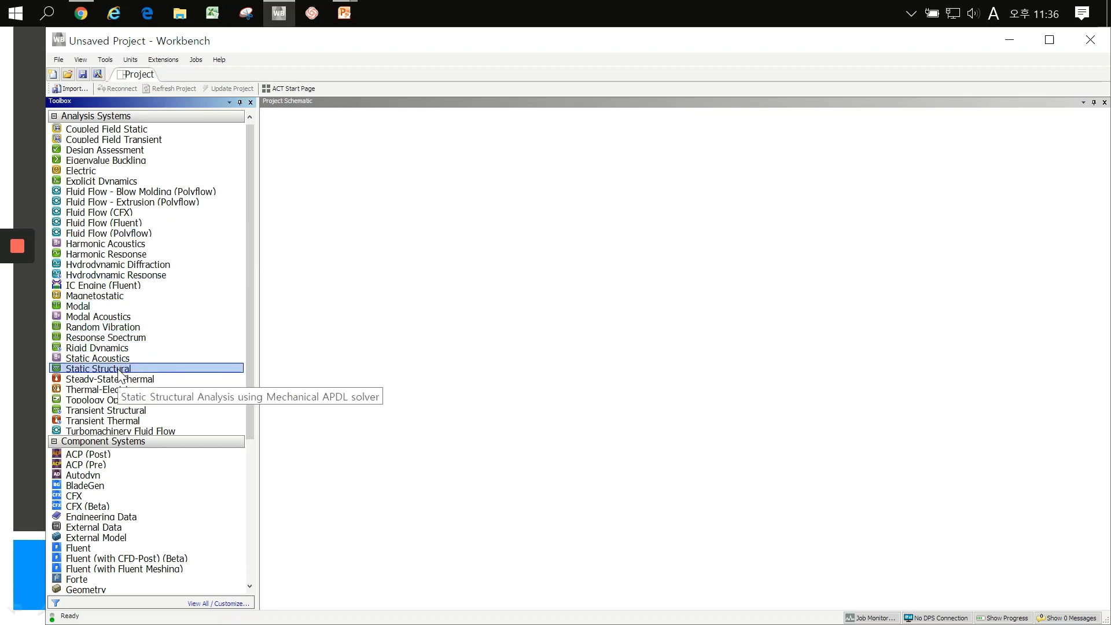
# - Drag Static Structural from the Toolbox into the Project Schematic, keeping its default name
pyautogui.moveTo(119, 372); pyautogui.dragTo(322, 151)
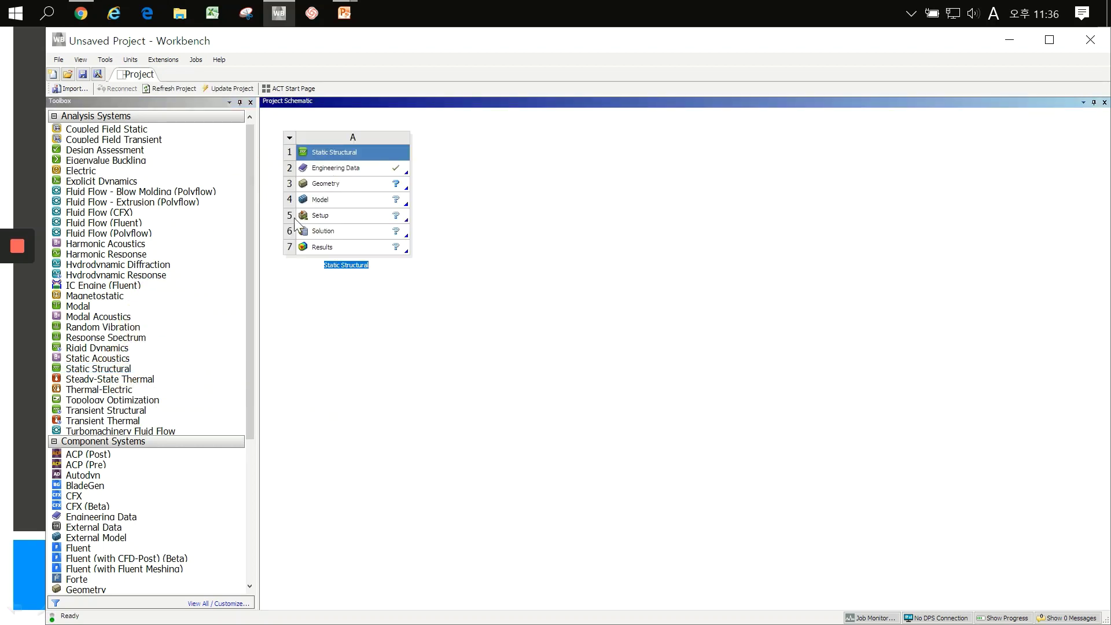
pyautogui.click(114, 371)
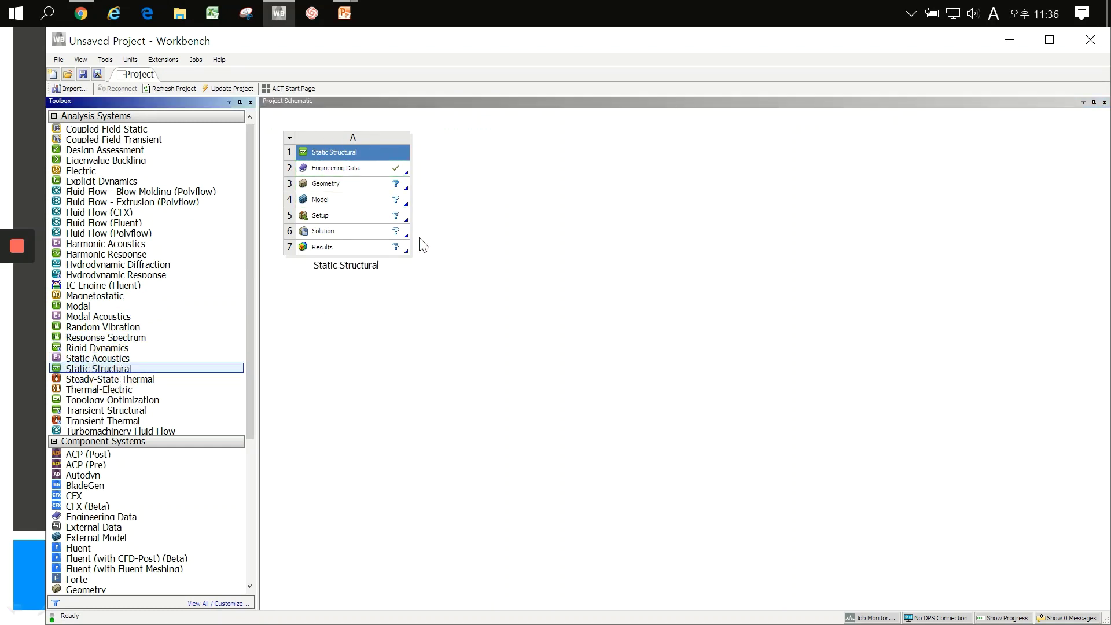
pyautogui.click(473, 102)
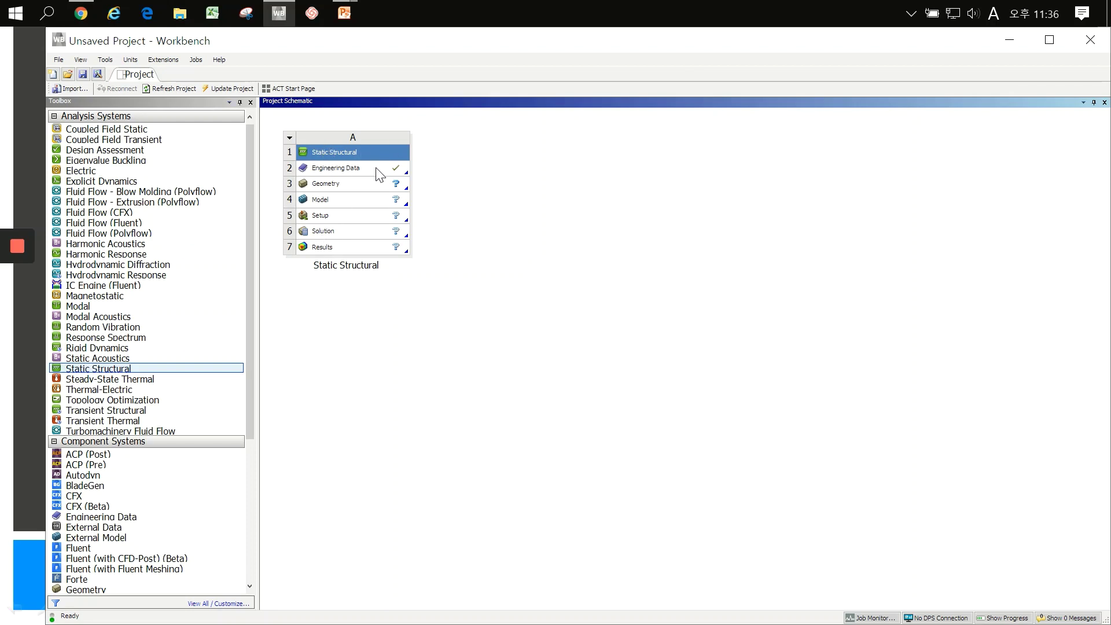
pyautogui.doubleClick(357, 168)
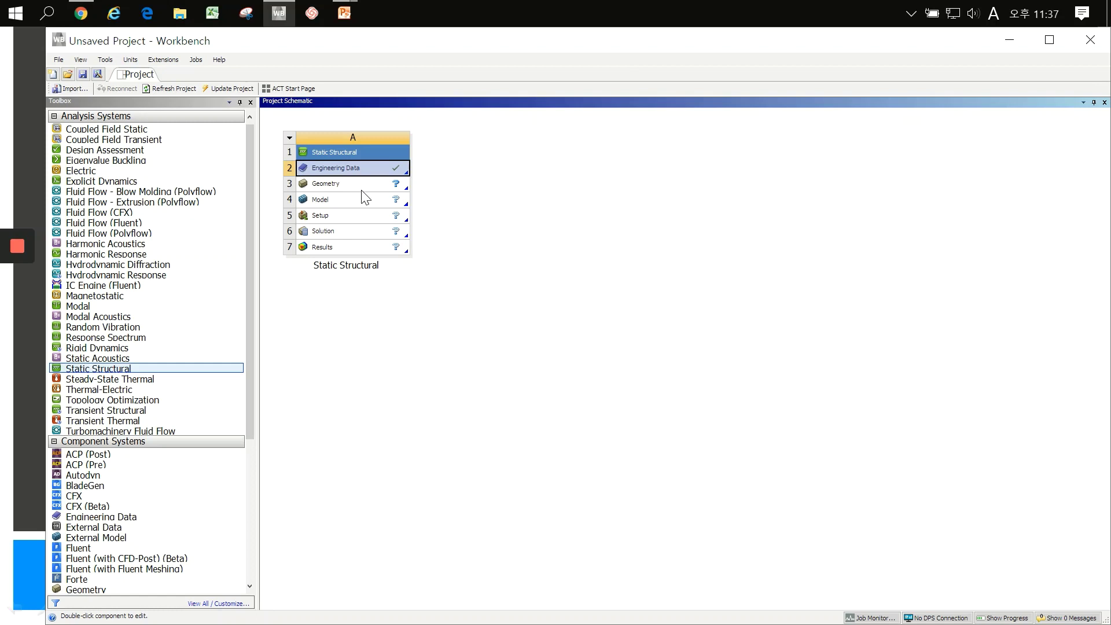
pyautogui.click(365, 185)
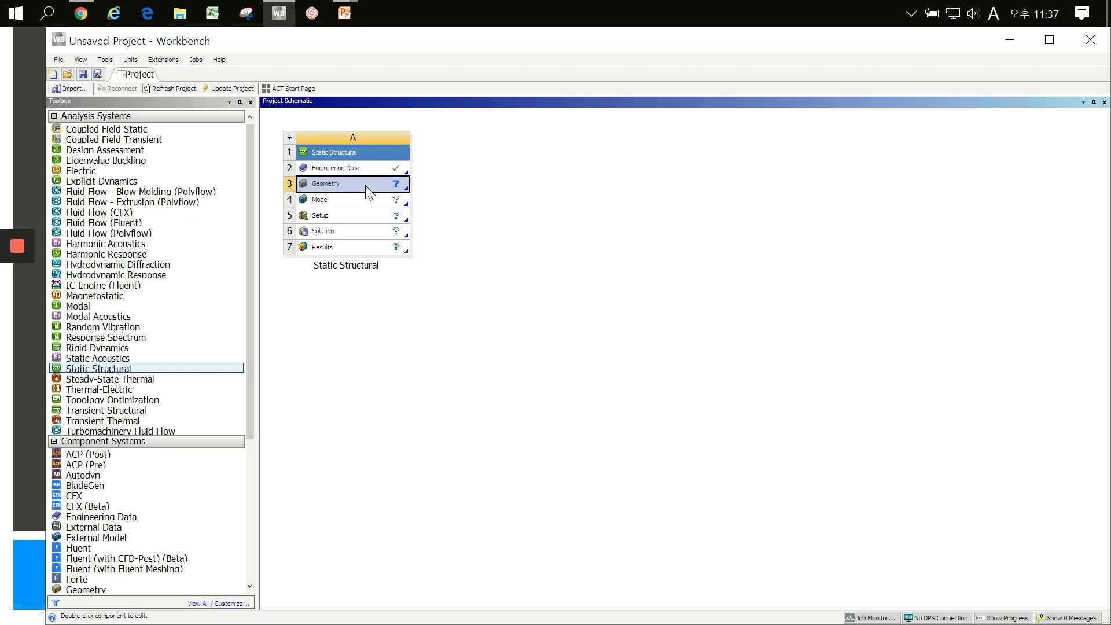
pyautogui.click(357, 198)
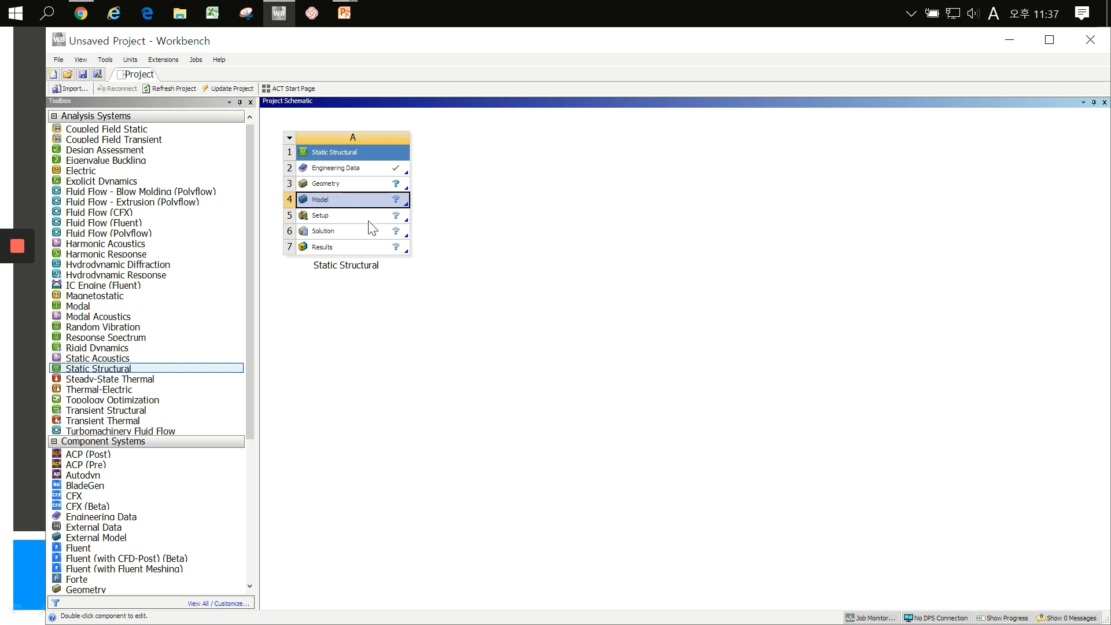
pyautogui.click(348, 174)
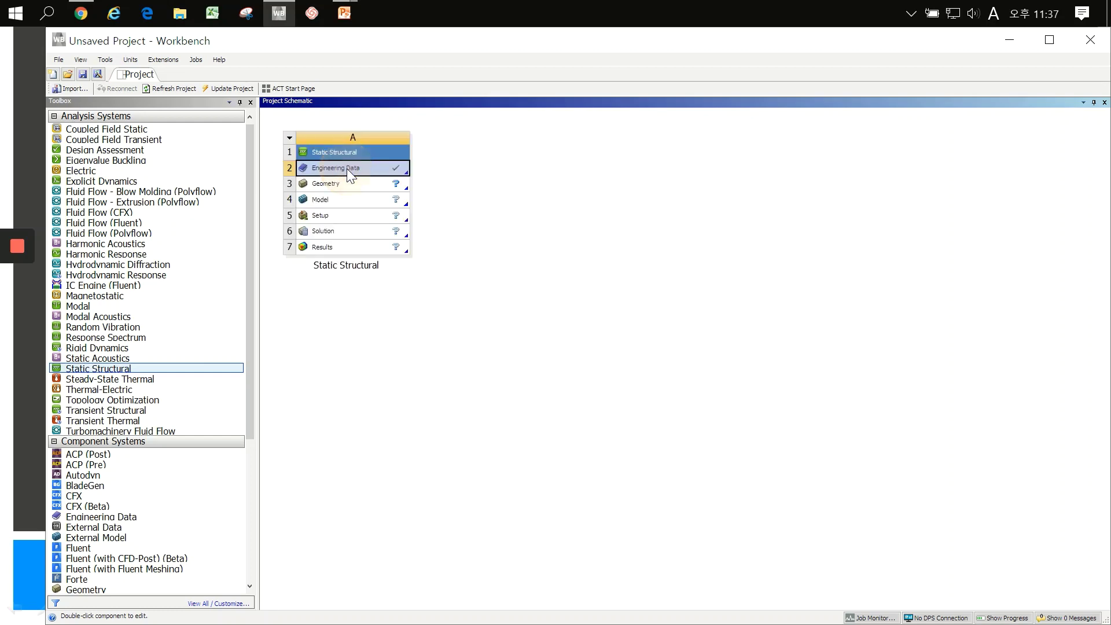
pyautogui.doubleClick(347, 169)
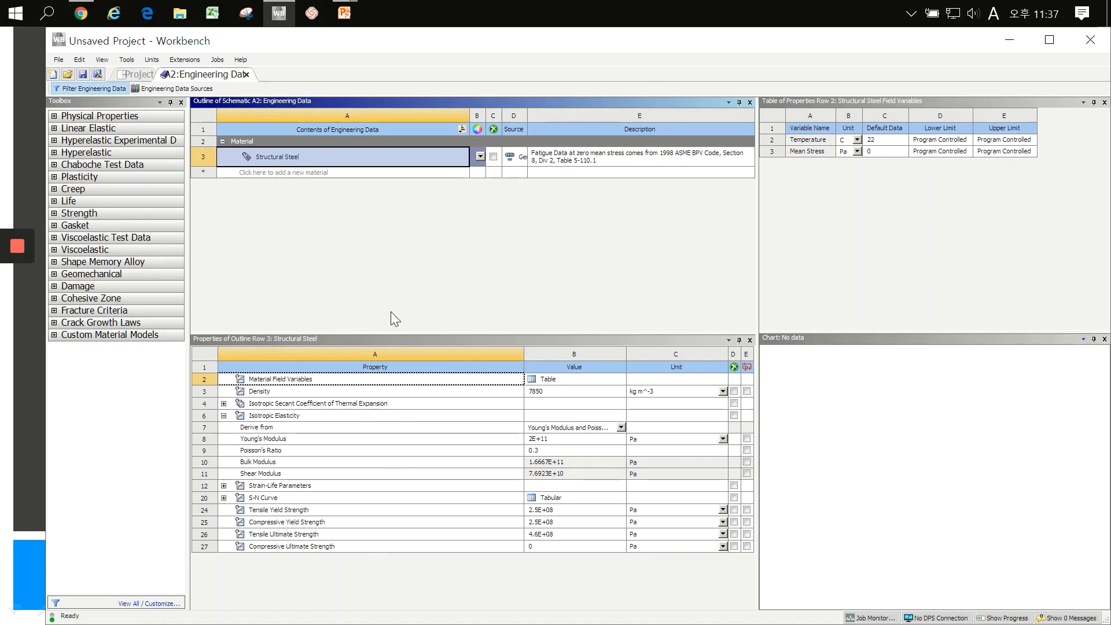
pyautogui.click(573, 440)
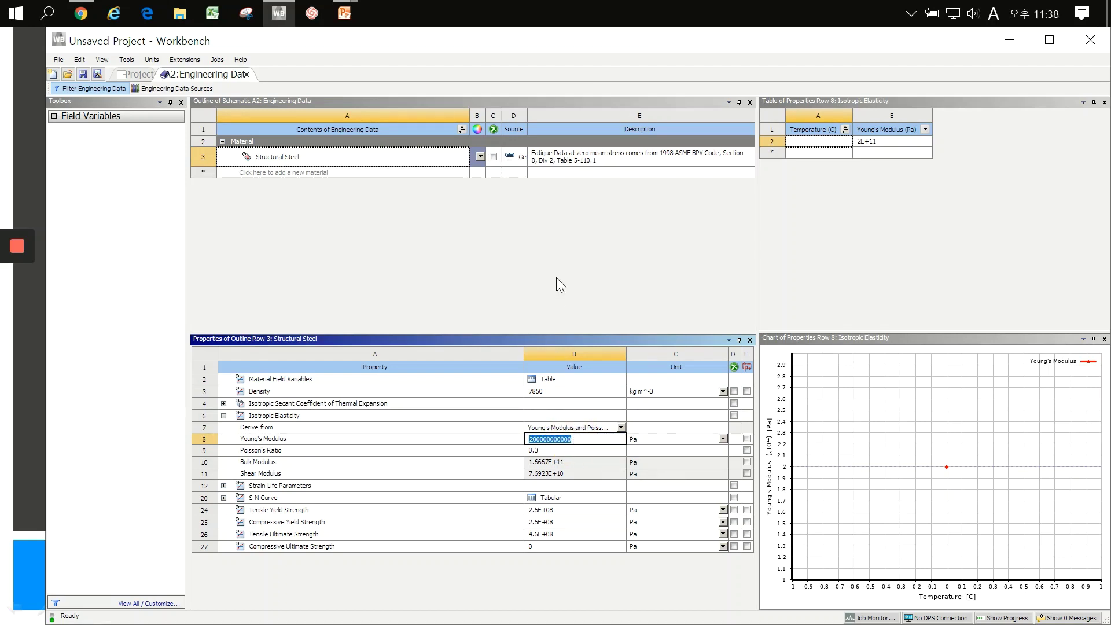
pyautogui.click(561, 253)
pyautogui.click(346, 171)
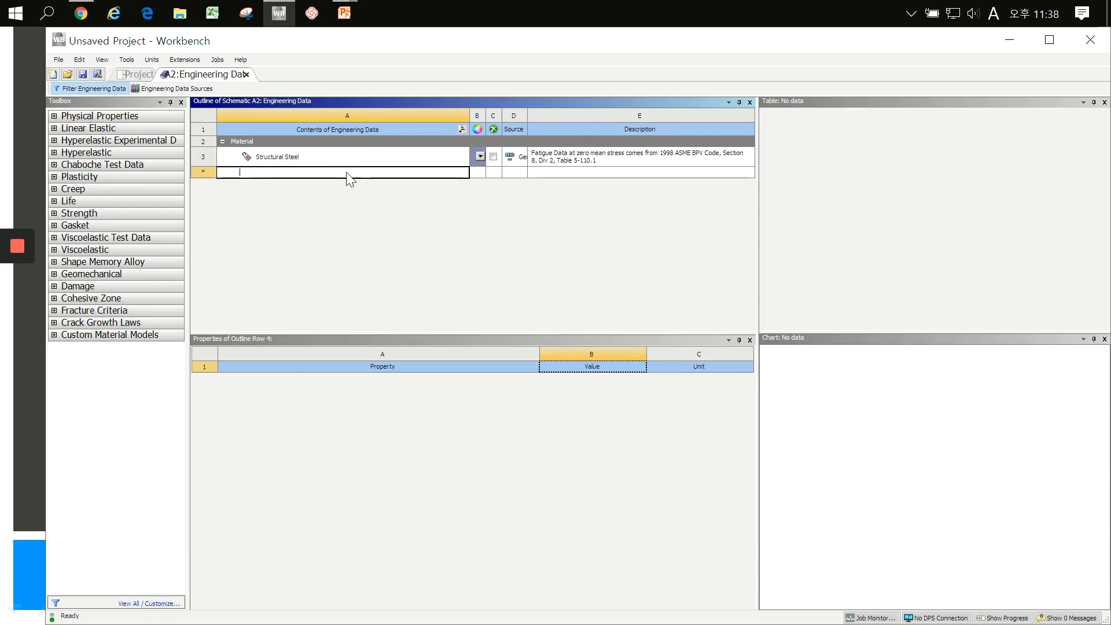
pyautogui.write('steel')
pyautogui.press('Return')
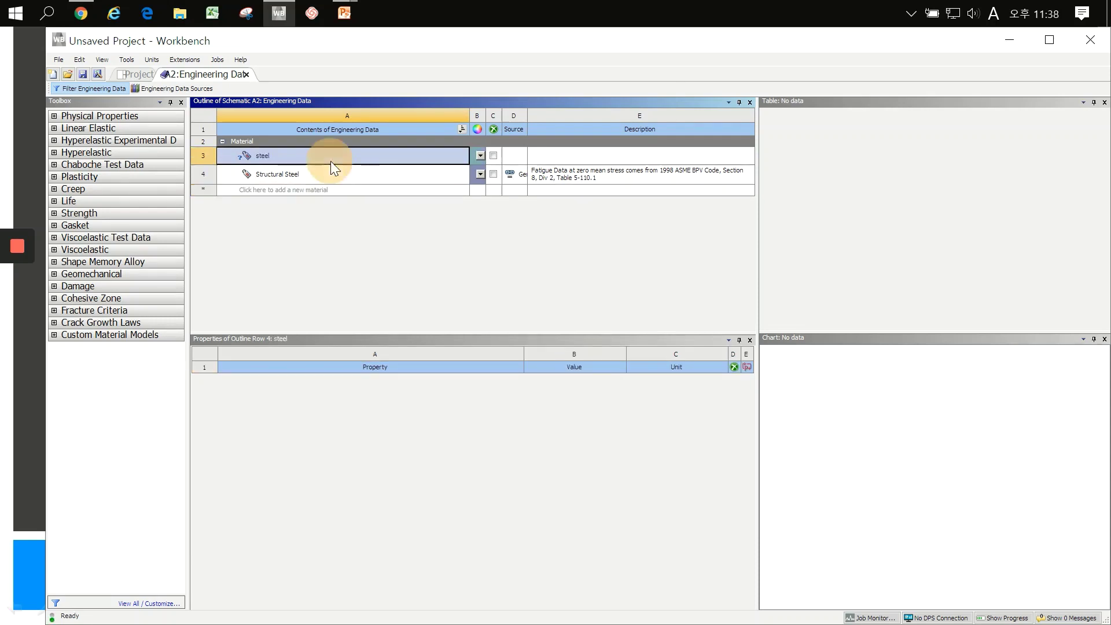
pyautogui.rightClick(331, 161)
pyautogui.click(362, 214)
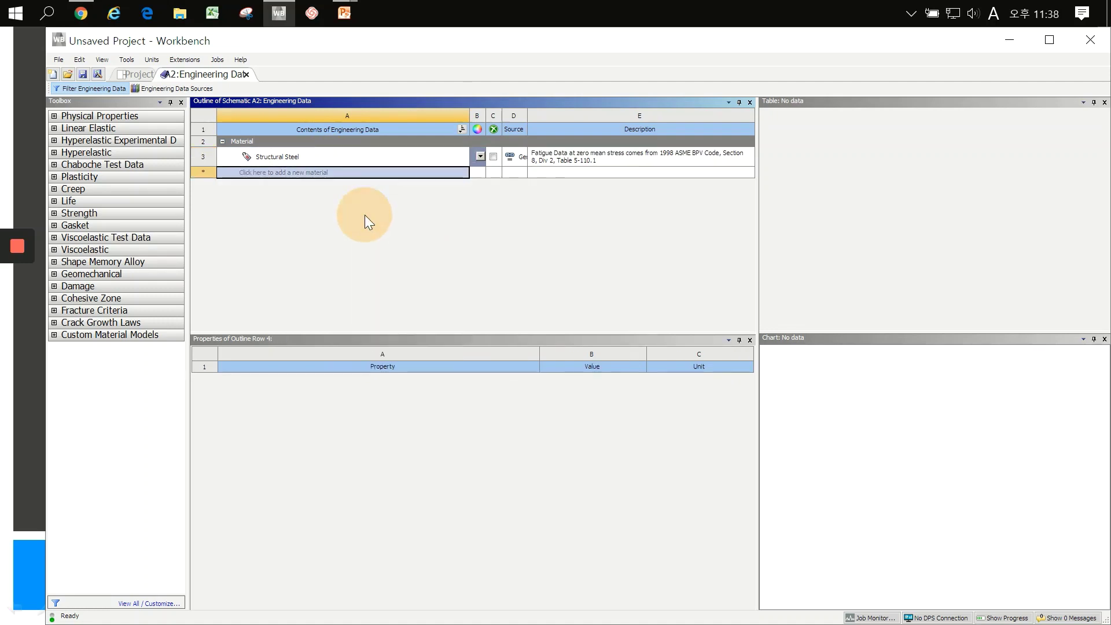
pyautogui.click(354, 155)
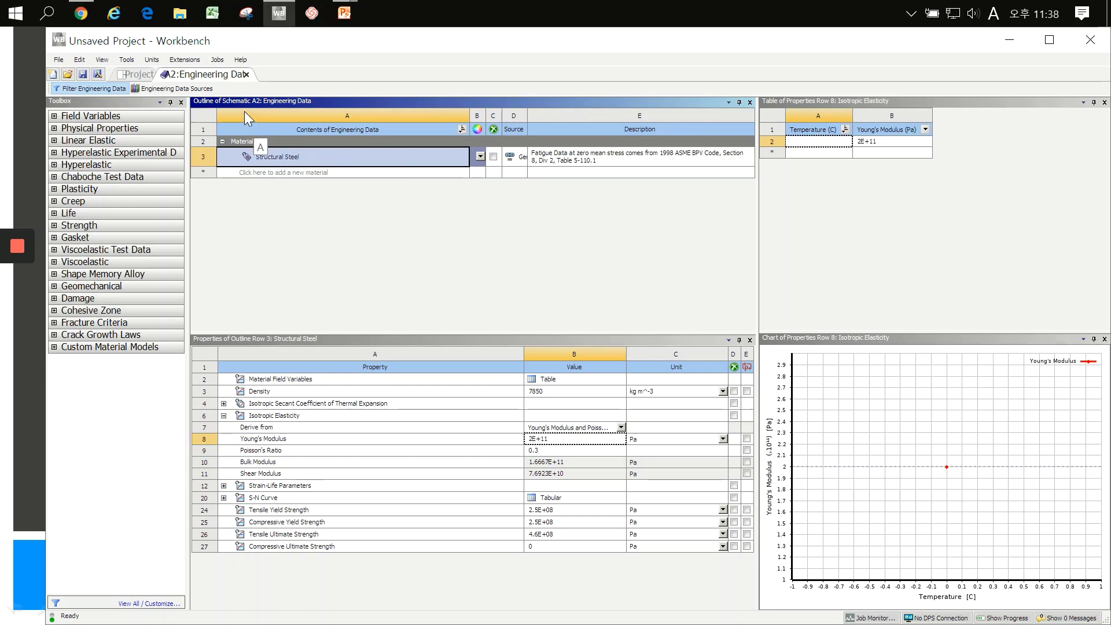
pyautogui.click(247, 75)
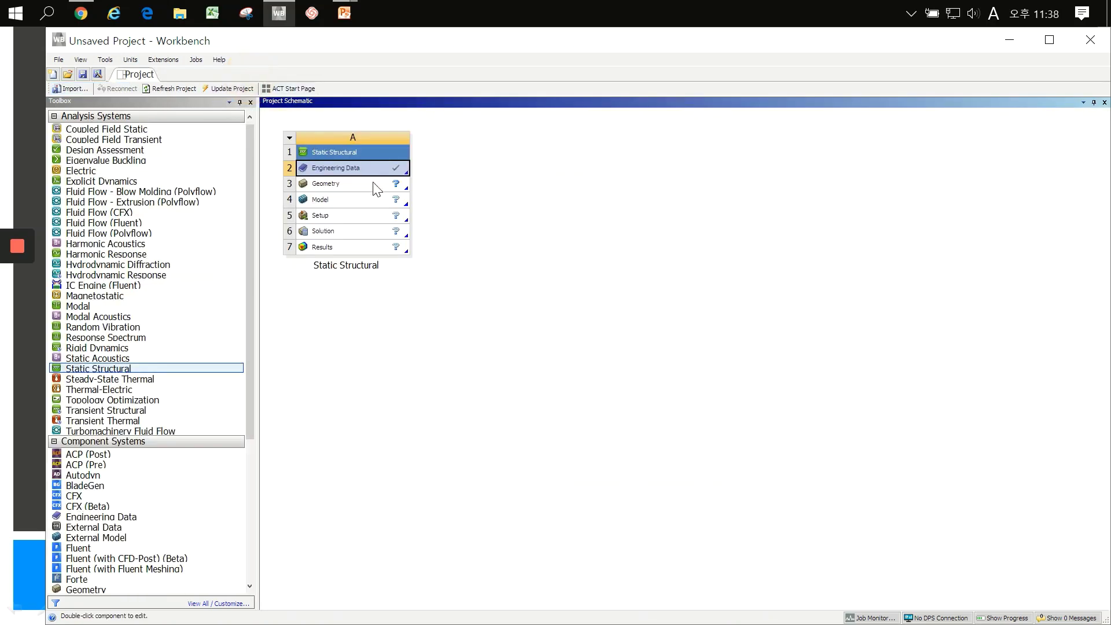
# - Load Hook_body.stp into the Geometry cell through Import Geometry > Browse
pyautogui.click(363, 185)
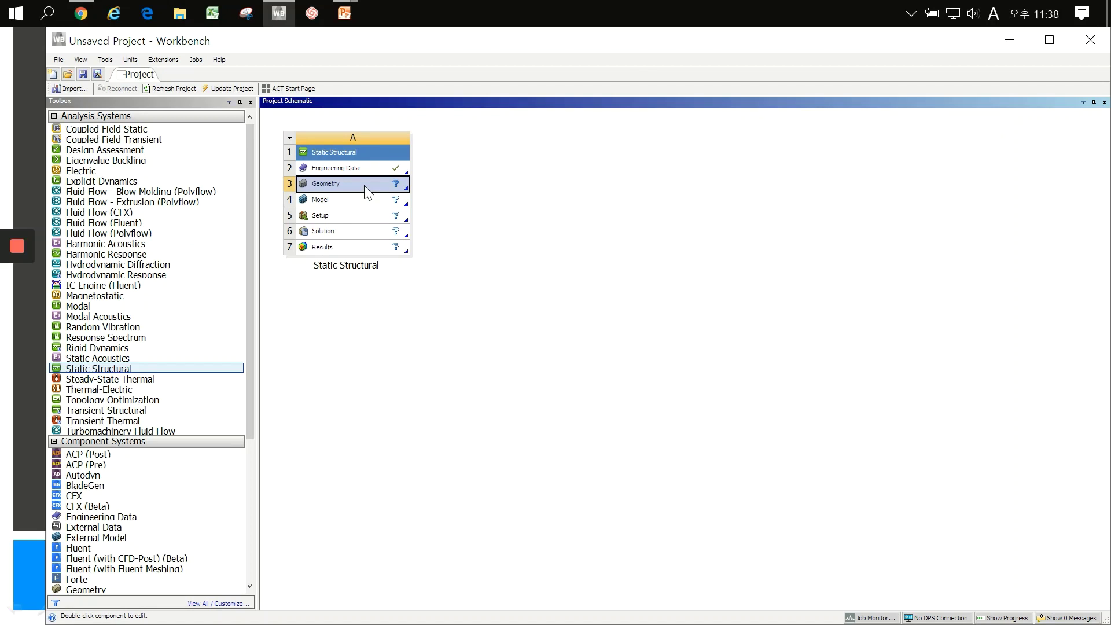
pyautogui.rightClick(364, 186)
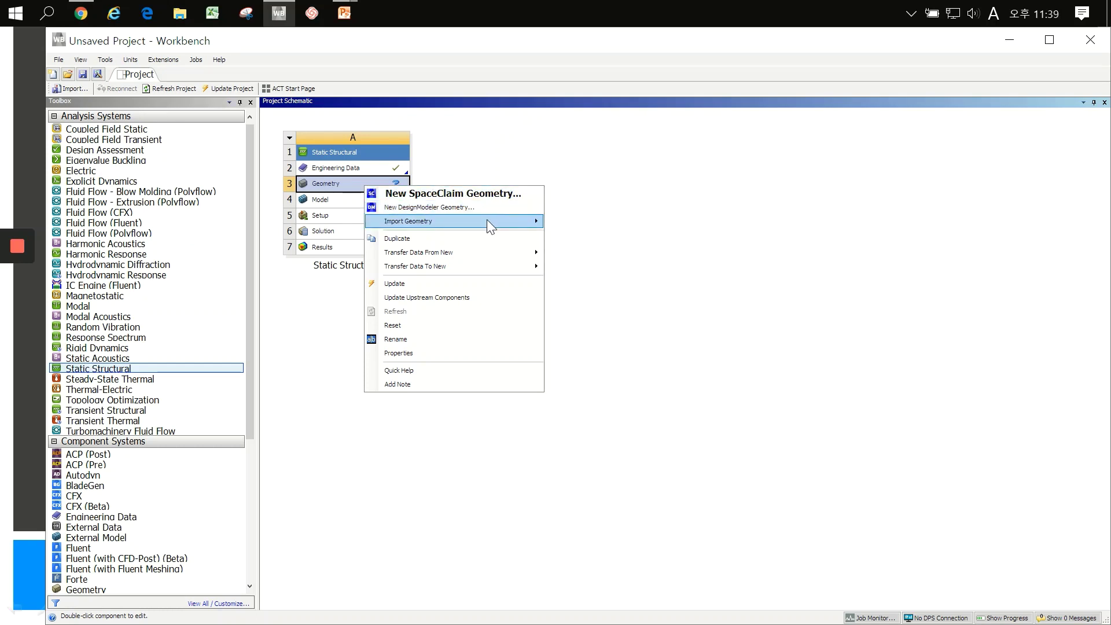
pyautogui.moveTo(452, 221)
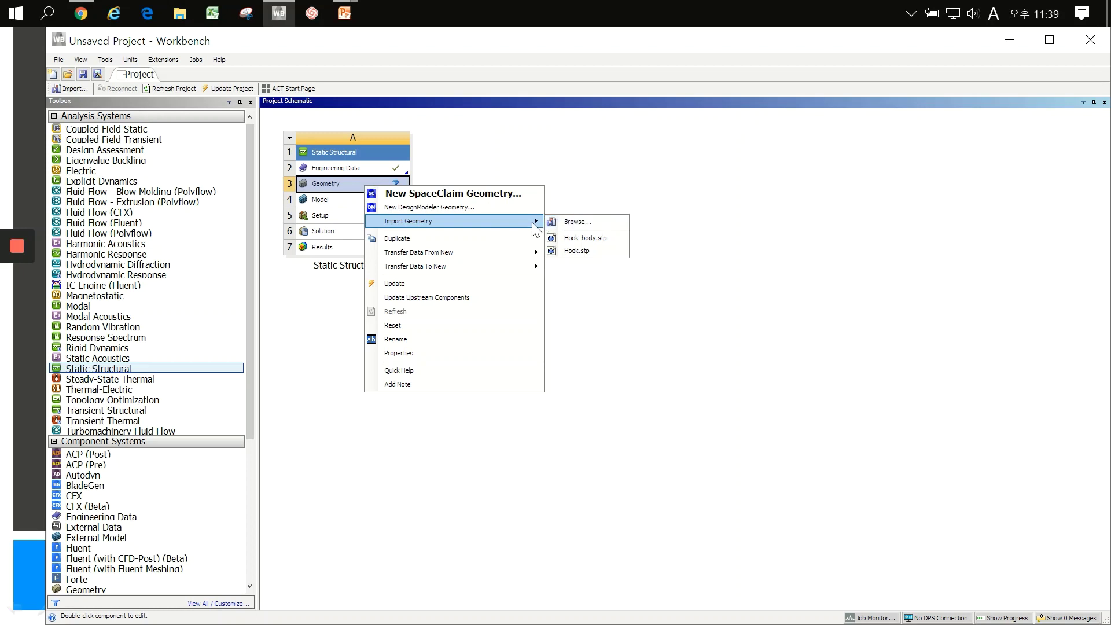
pyautogui.click(602, 219)
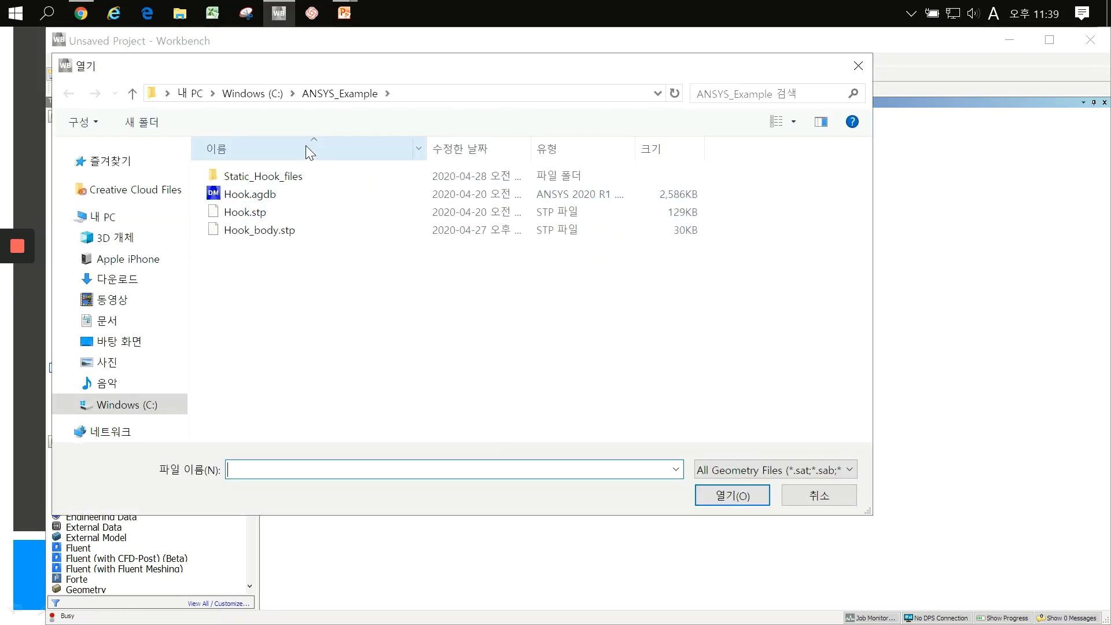
pyautogui.click(290, 233)
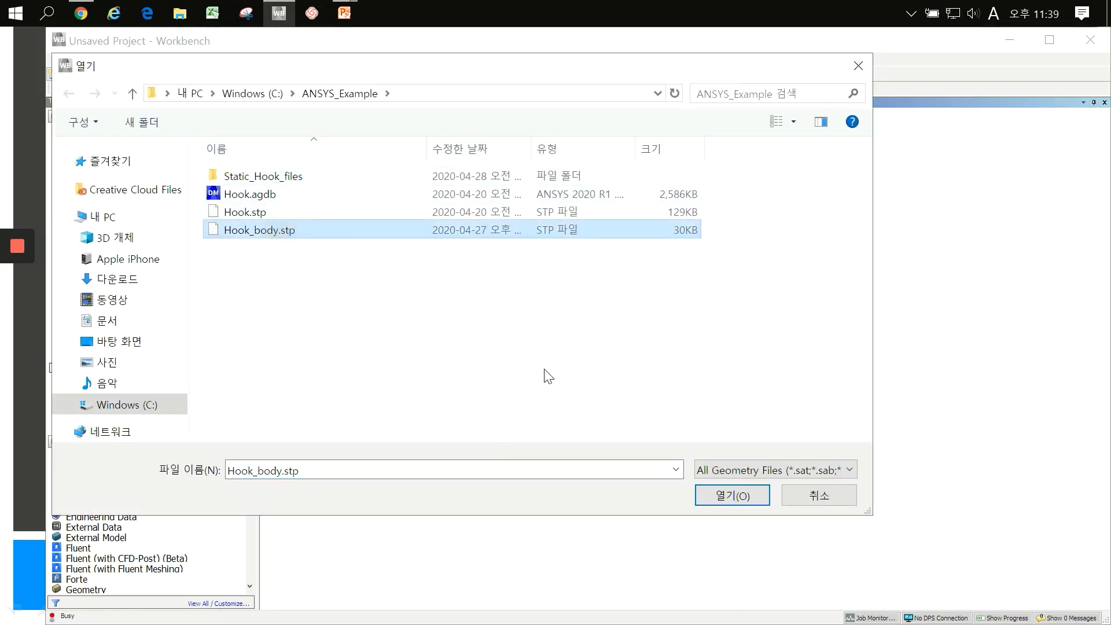
pyautogui.click(715, 499)
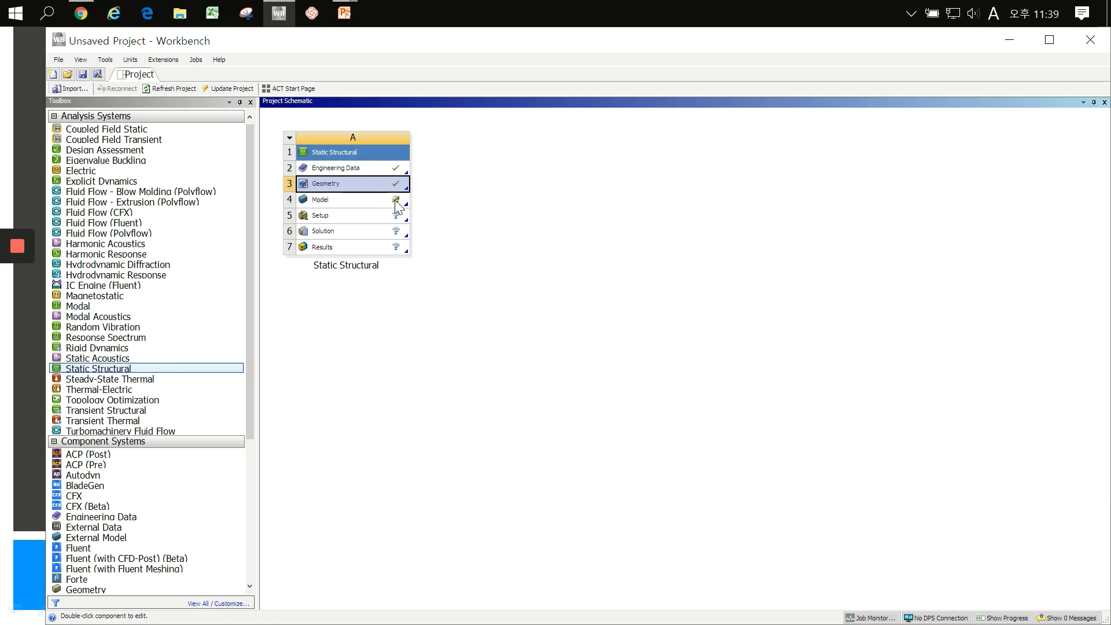
# - Launch Mechanical from the Model cell and select the loaded hook's Geometry item
pyautogui.doubleClick(371, 197)
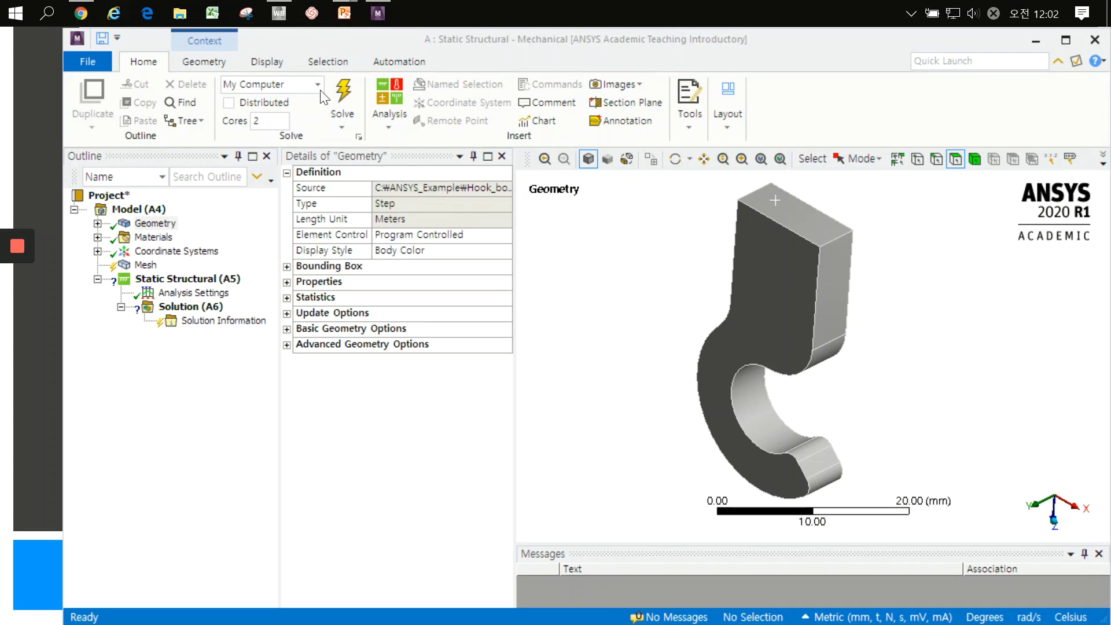
pyautogui.click(406, 38)
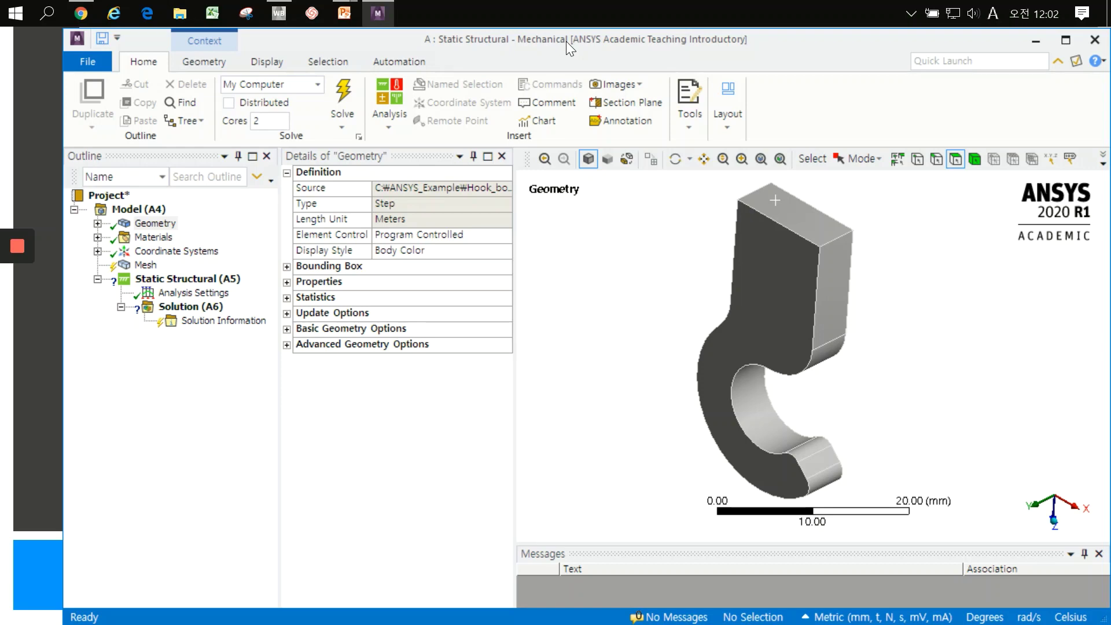
pyautogui.click(185, 155)
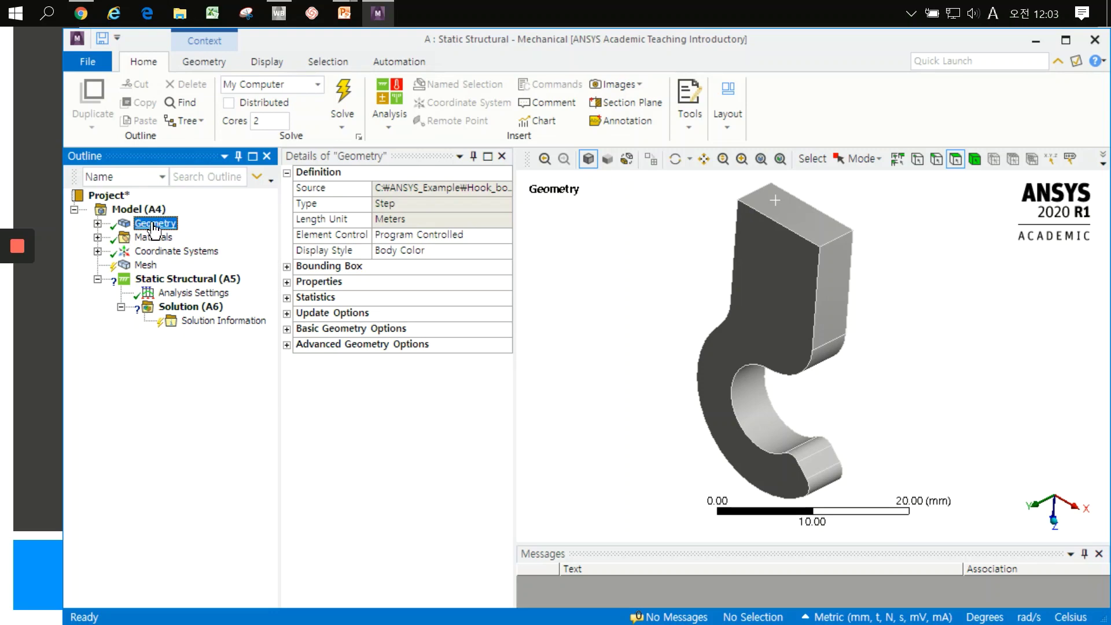
pyautogui.click(153, 226)
pyautogui.click(402, 160)
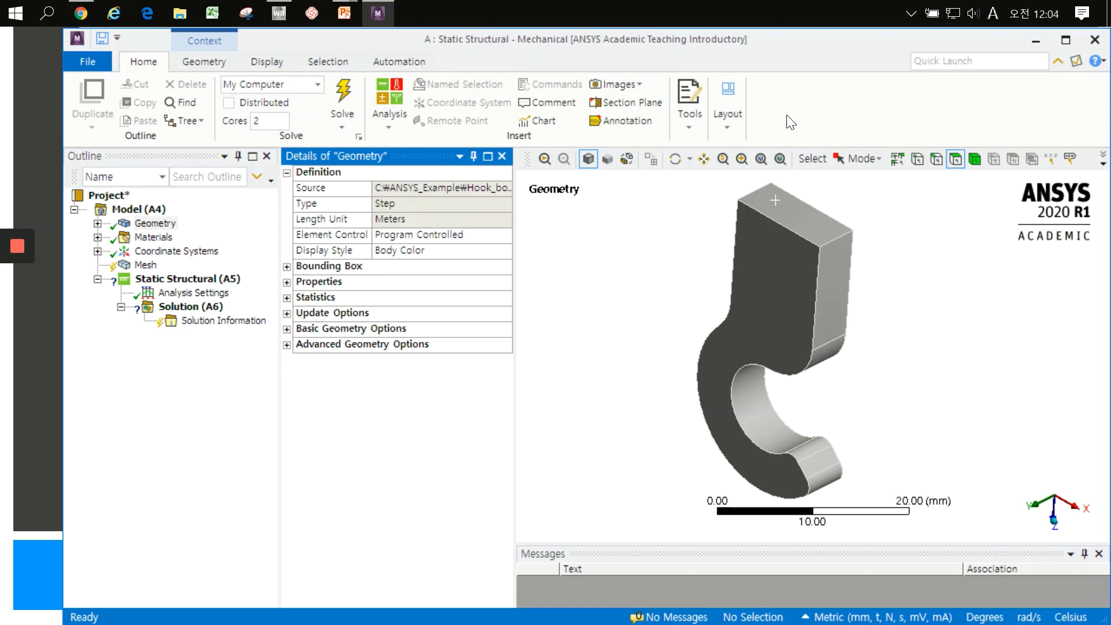
# - Keep the unit system as Metric (mm, t, N, s, mV, mA)
pyautogui.click(689, 118)
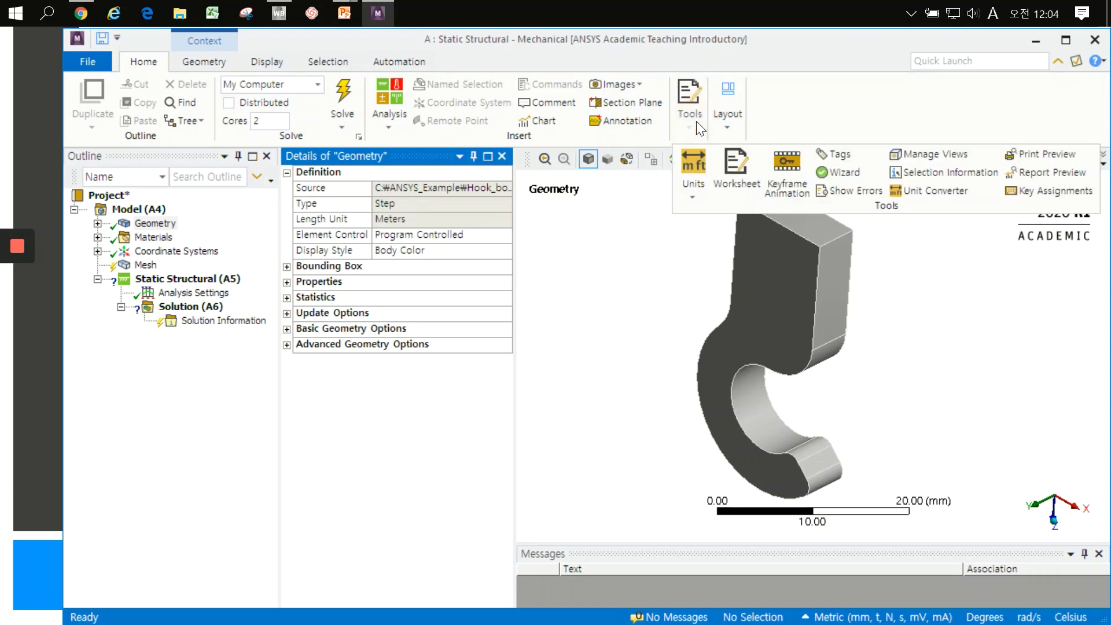
pyautogui.click(700, 193)
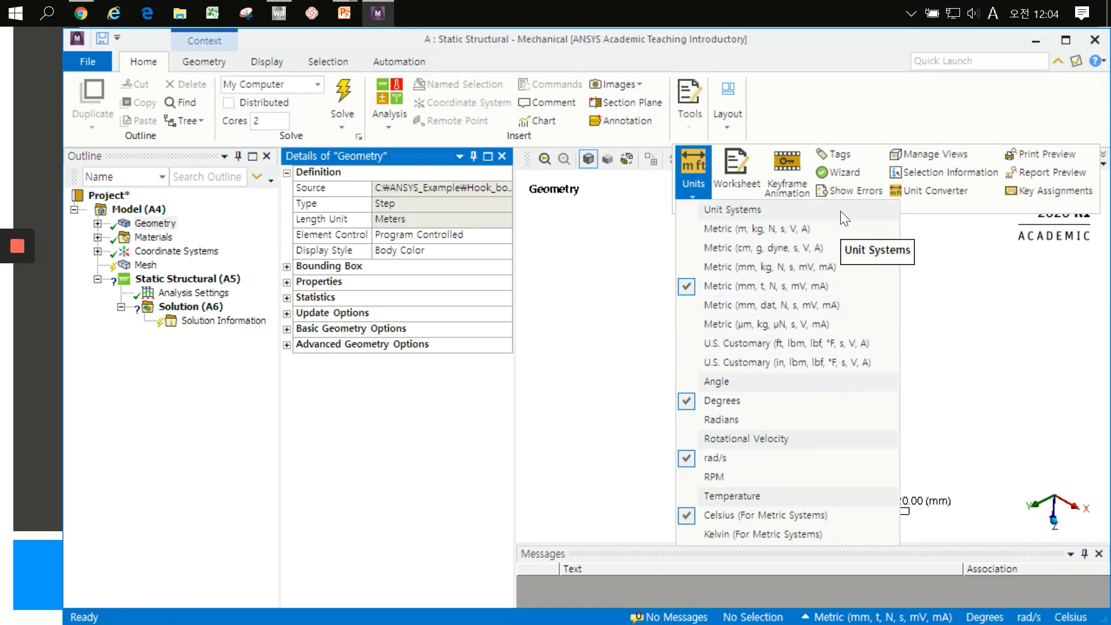
pyautogui.click(815, 285)
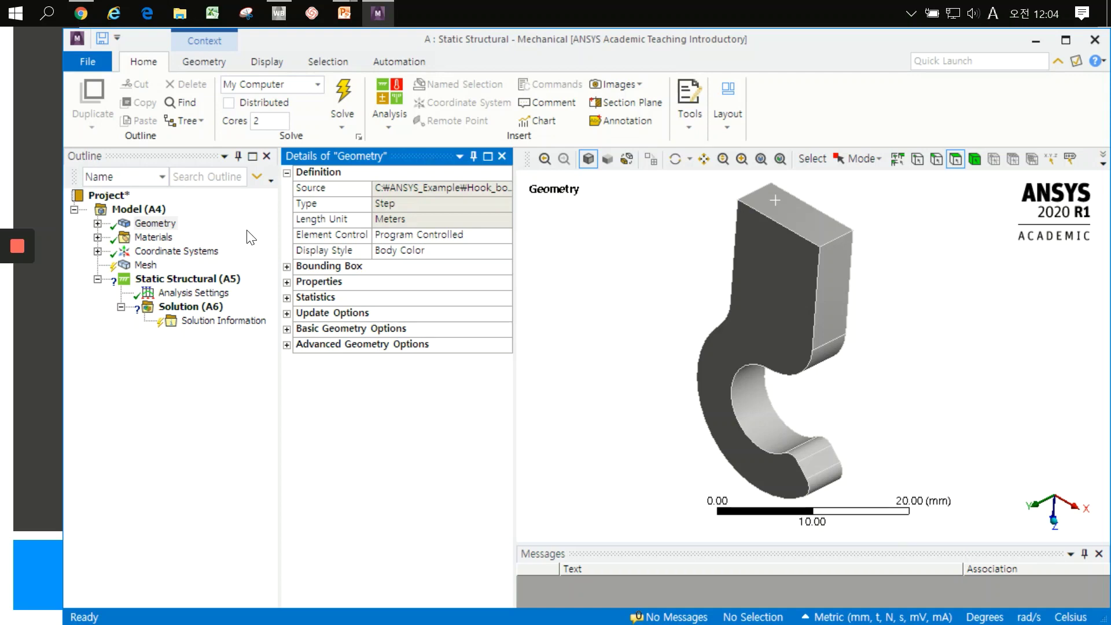
# - Expand Geometry and show the Hook_body-FreeParts|Solid body's properties, including its 16.924 × 5 × 33 mm bounding box
pyautogui.click(102, 226)
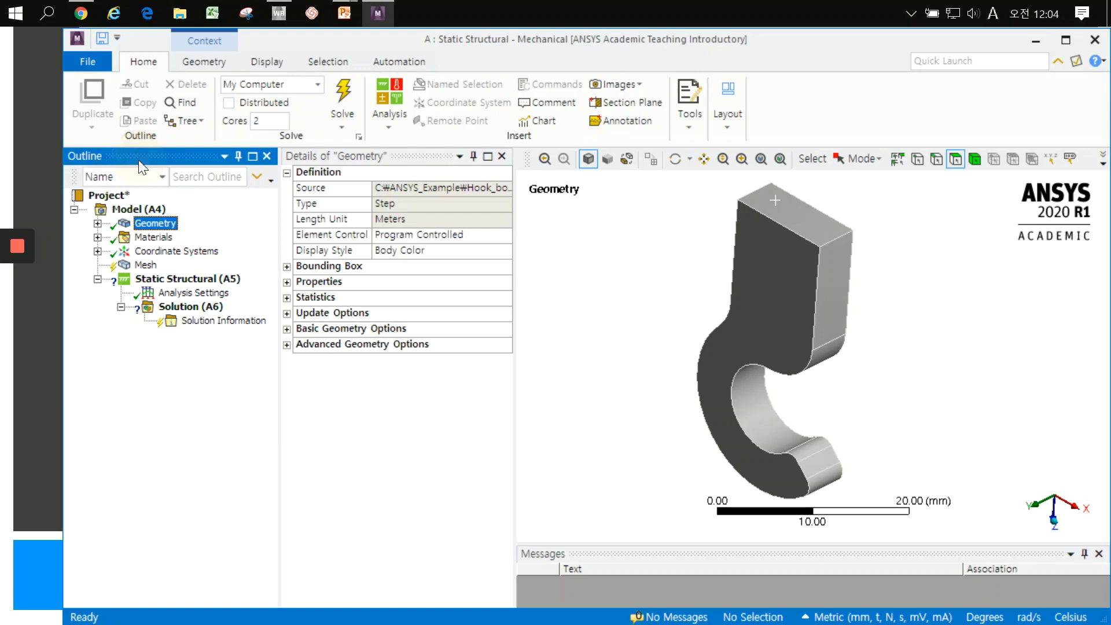
pyautogui.click(97, 224)
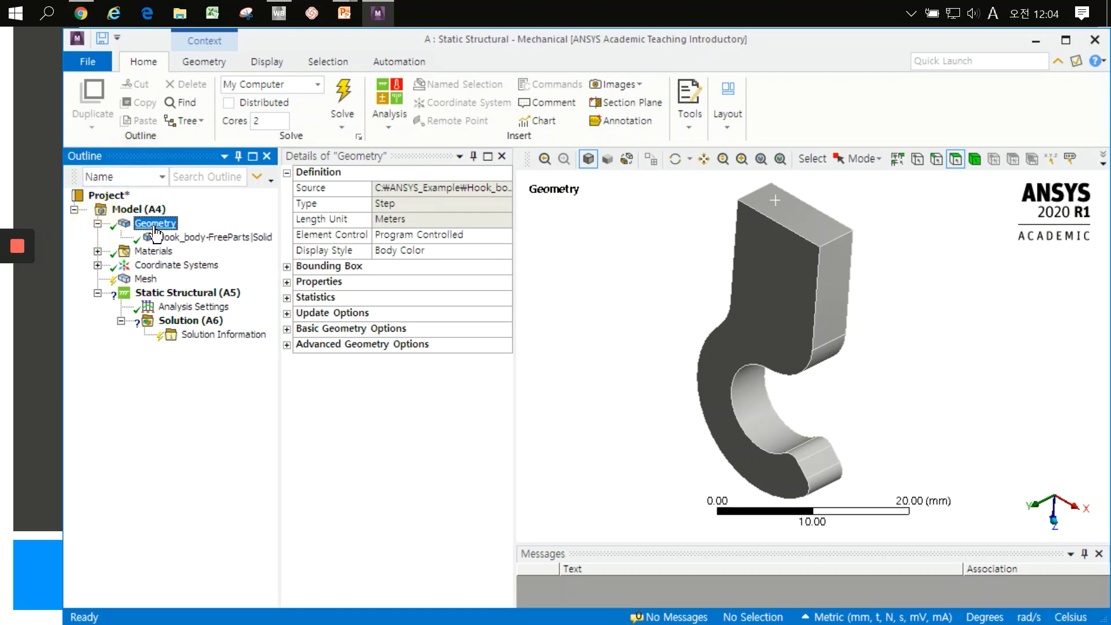
pyautogui.click(185, 237)
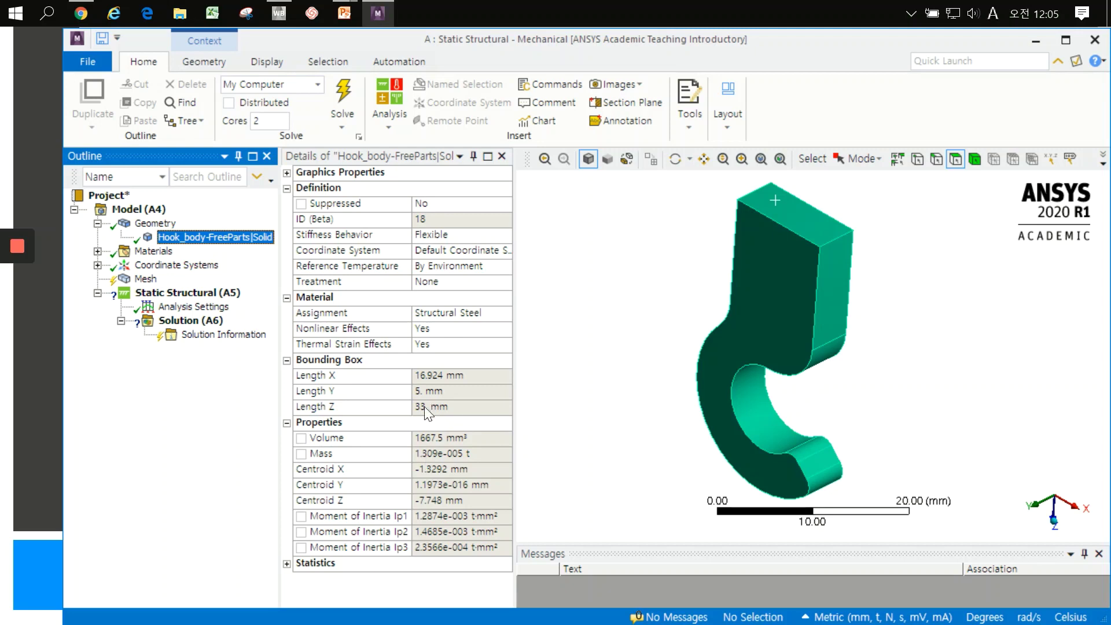
# - Keep Structural Steel as the hook body's material assignment
pyautogui.click(463, 312)
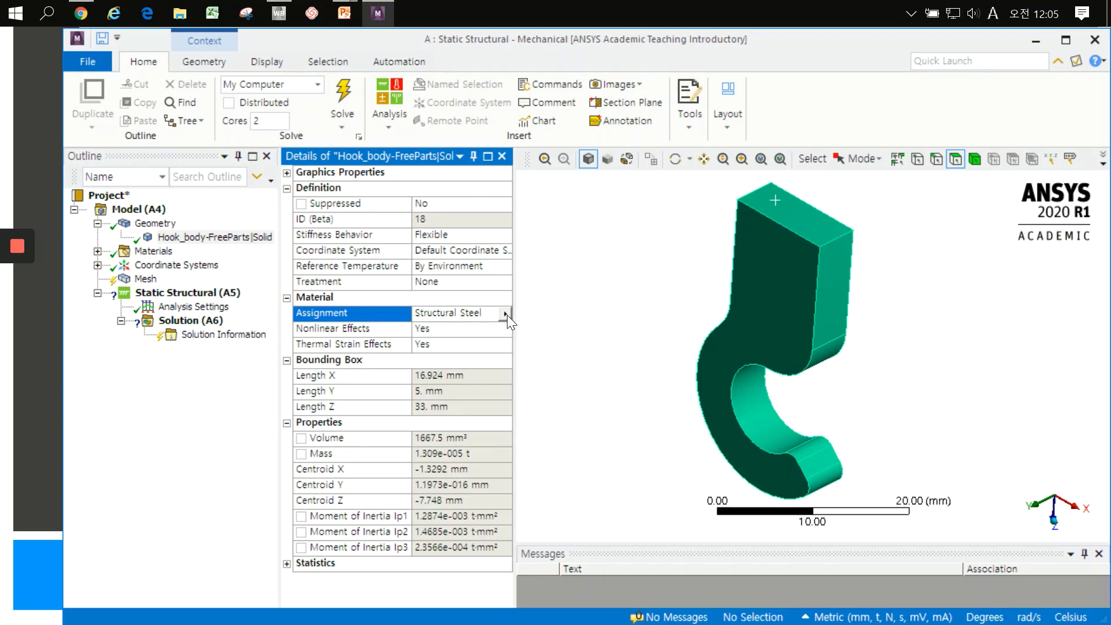
pyautogui.click(507, 315)
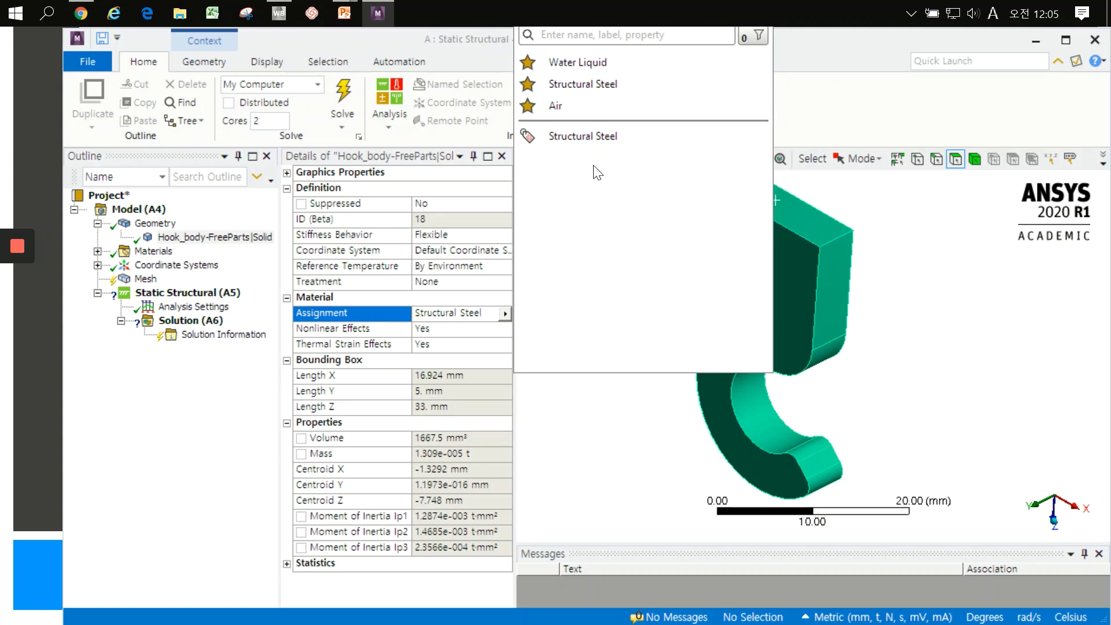
pyautogui.moveTo(582, 137)
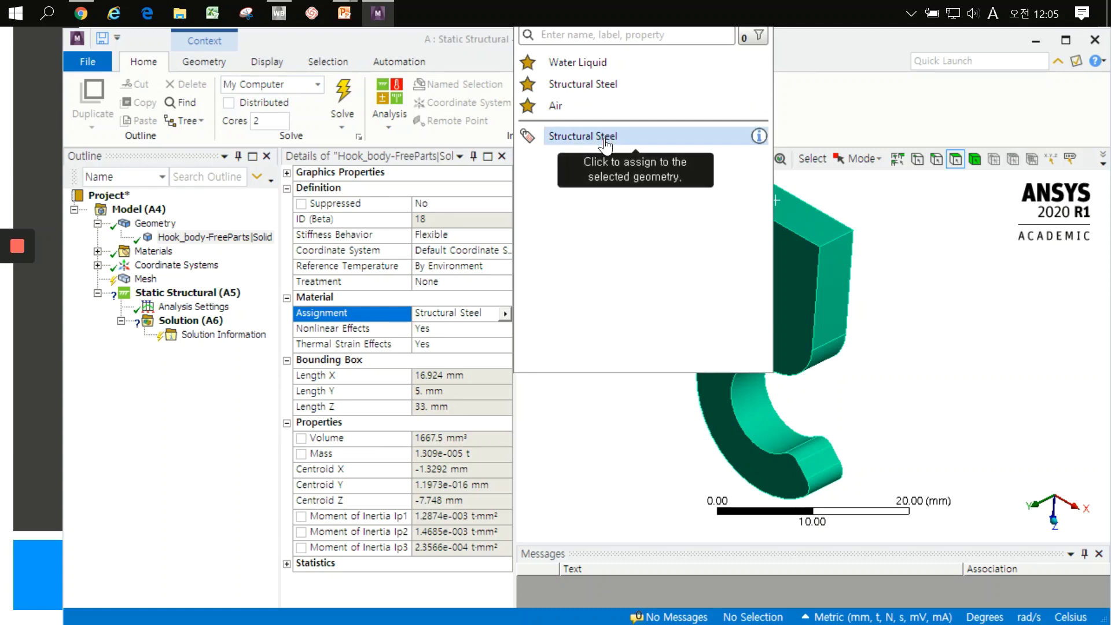
pyautogui.click(606, 144)
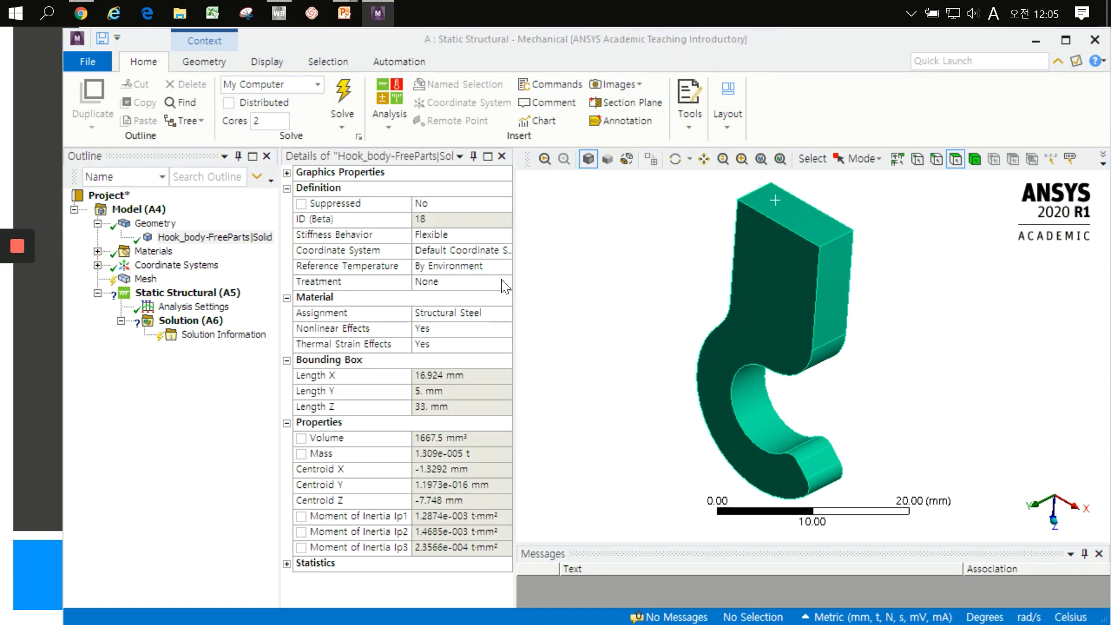
# - View Structural Steel's data: 2e+05 MPa modulus, 0.3 Poisson's ratio, 250 MPa yield
pyautogui.click(97, 252)
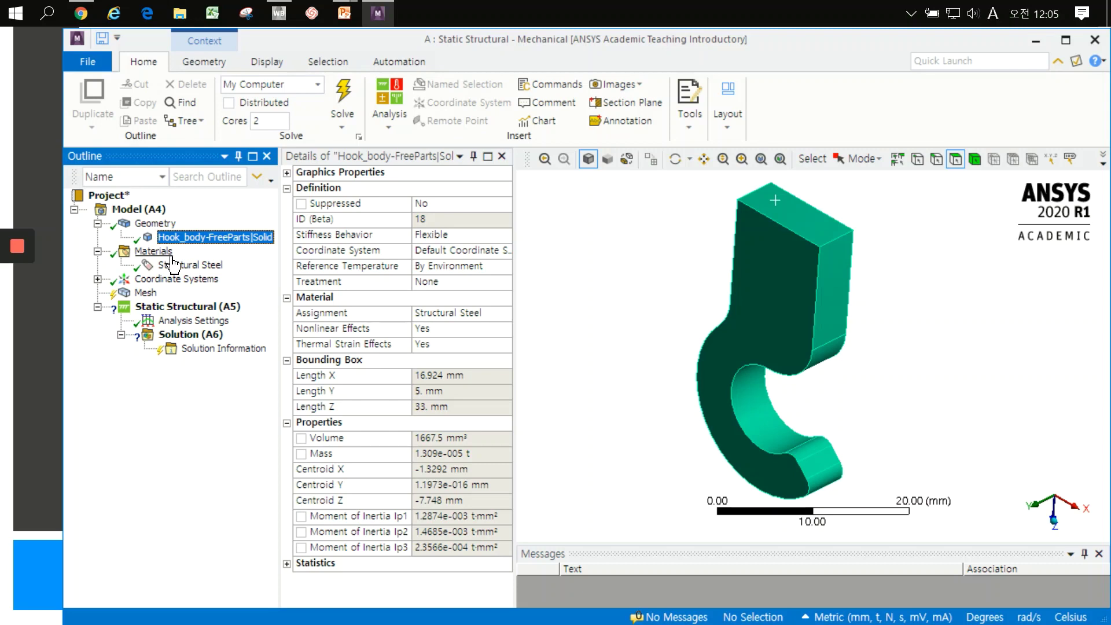
pyautogui.click(213, 266)
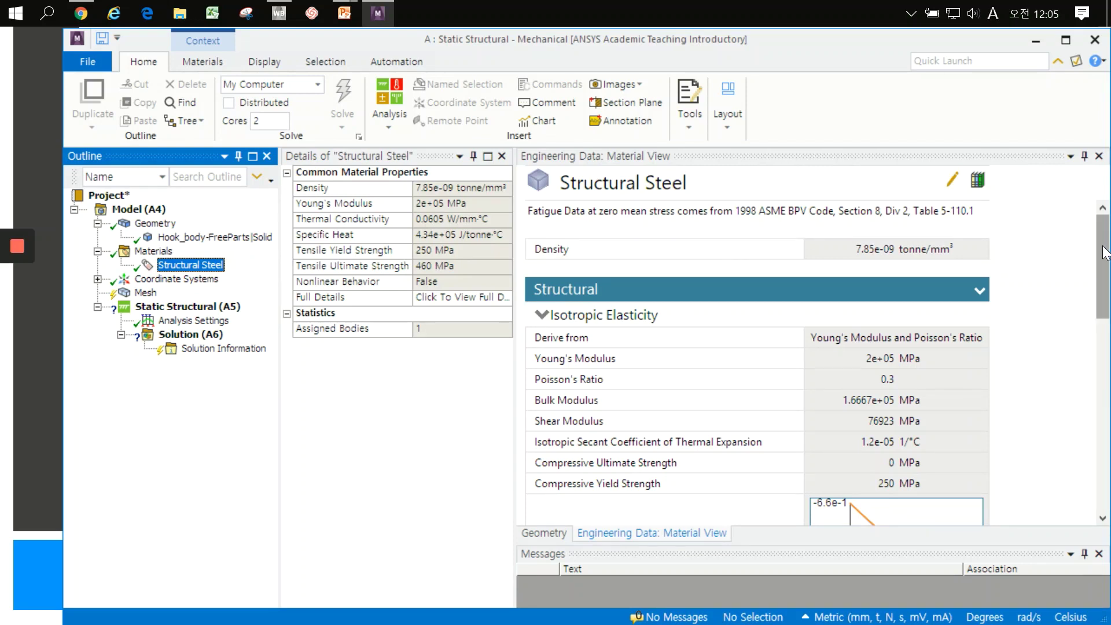
pyautogui.moveTo(1103, 248)
pyautogui.mouseDown()
pyautogui.moveTo(1100, 349)
pyautogui.moveTo(1100, 249)
pyautogui.mouseUp()
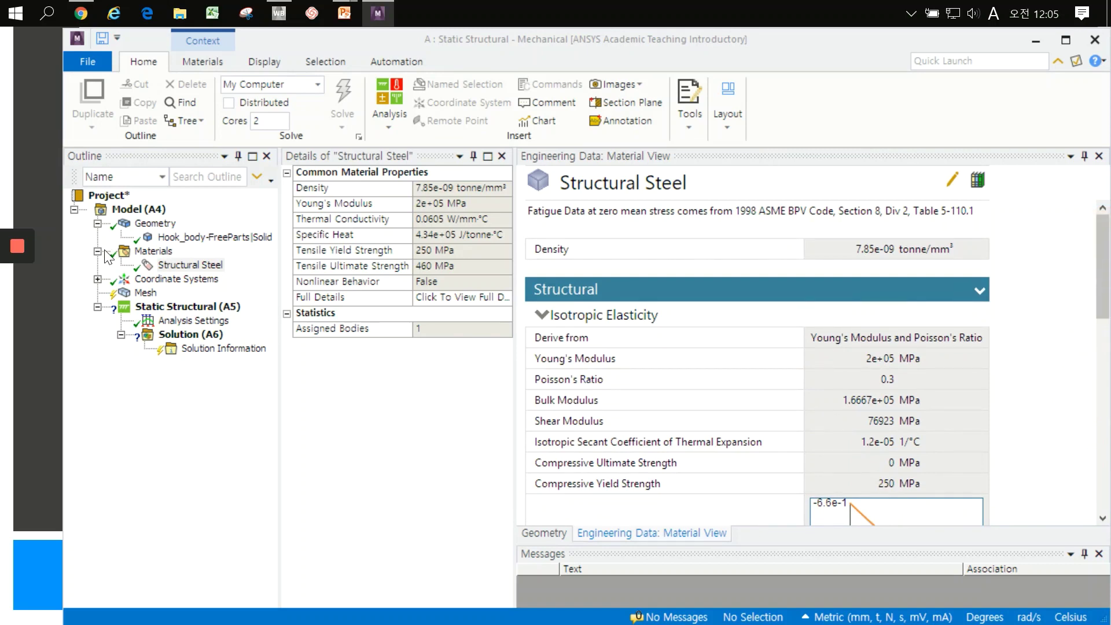
# - Show the Global Coordinate System as Cartesian at origin 0, 0, 0 mm, then bring up coordinate-system insert options
pyautogui.click(98, 279)
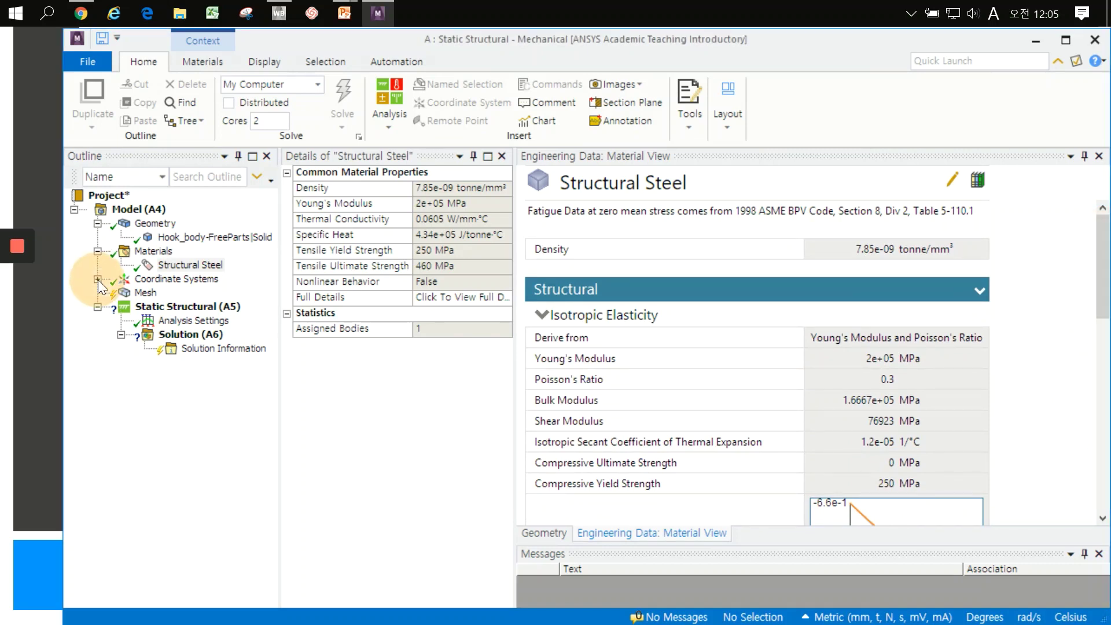
pyautogui.click(161, 281)
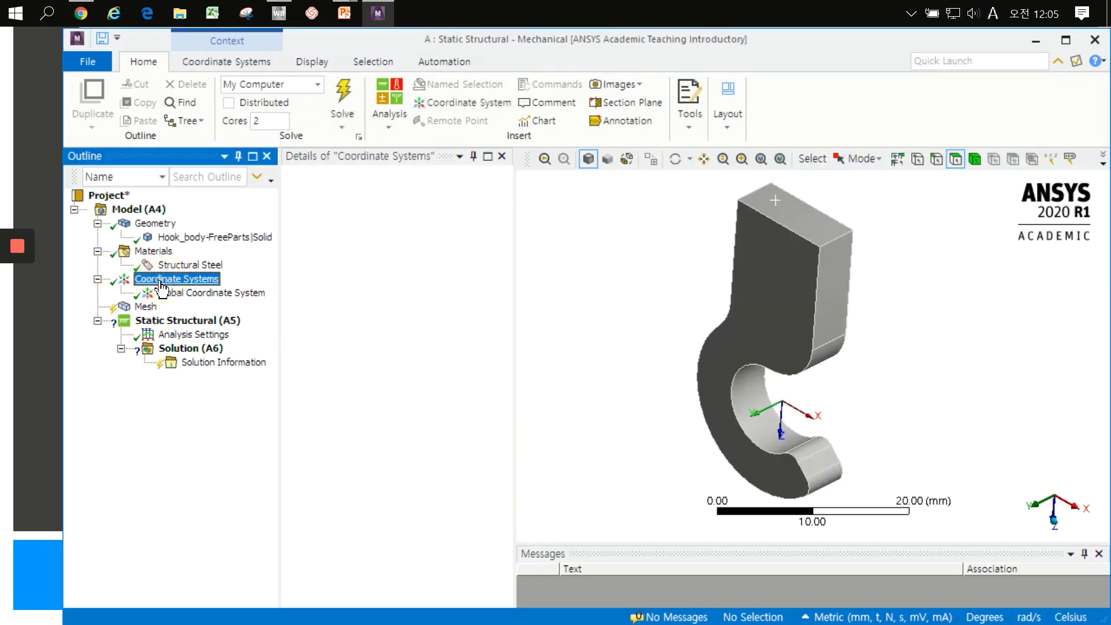
pyautogui.click(242, 296)
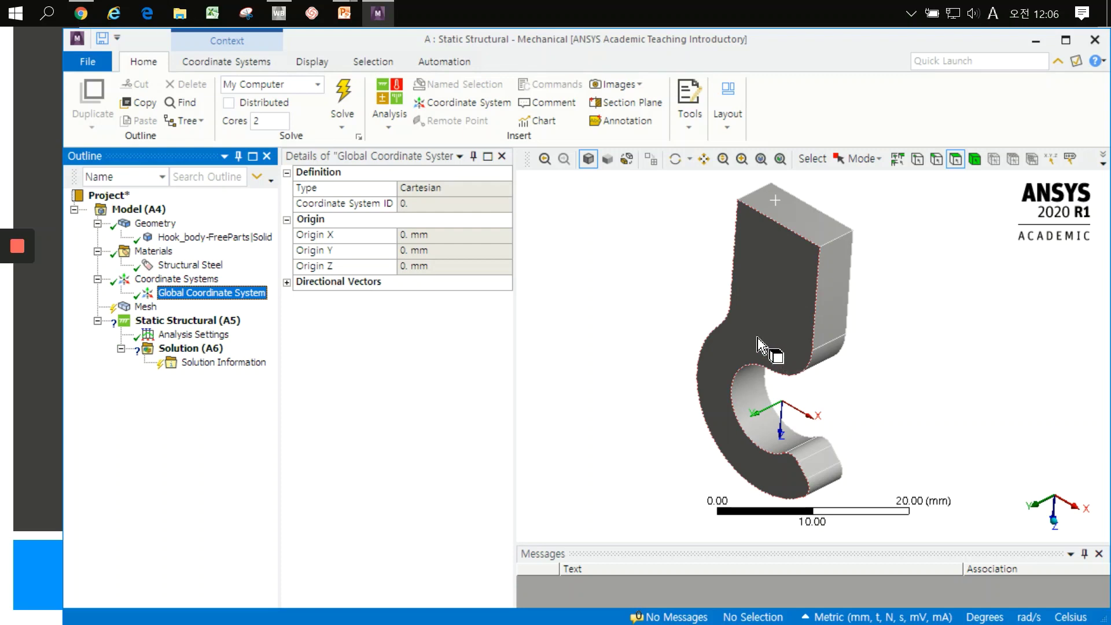
pyautogui.click(195, 280)
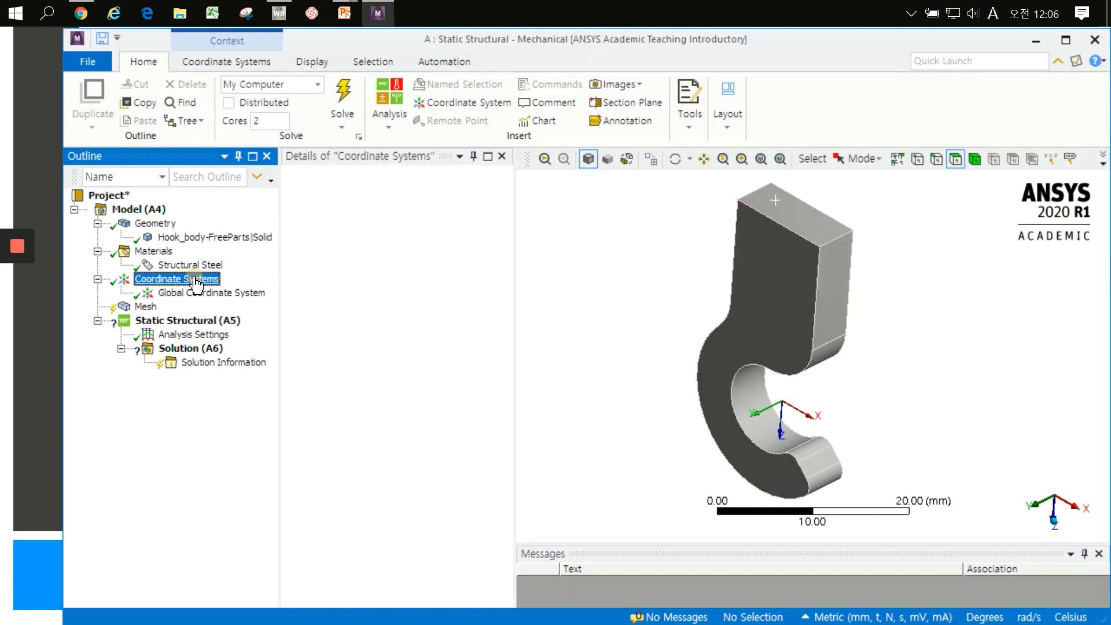
pyautogui.rightClick(195, 280)
pyautogui.moveTo(236, 287)
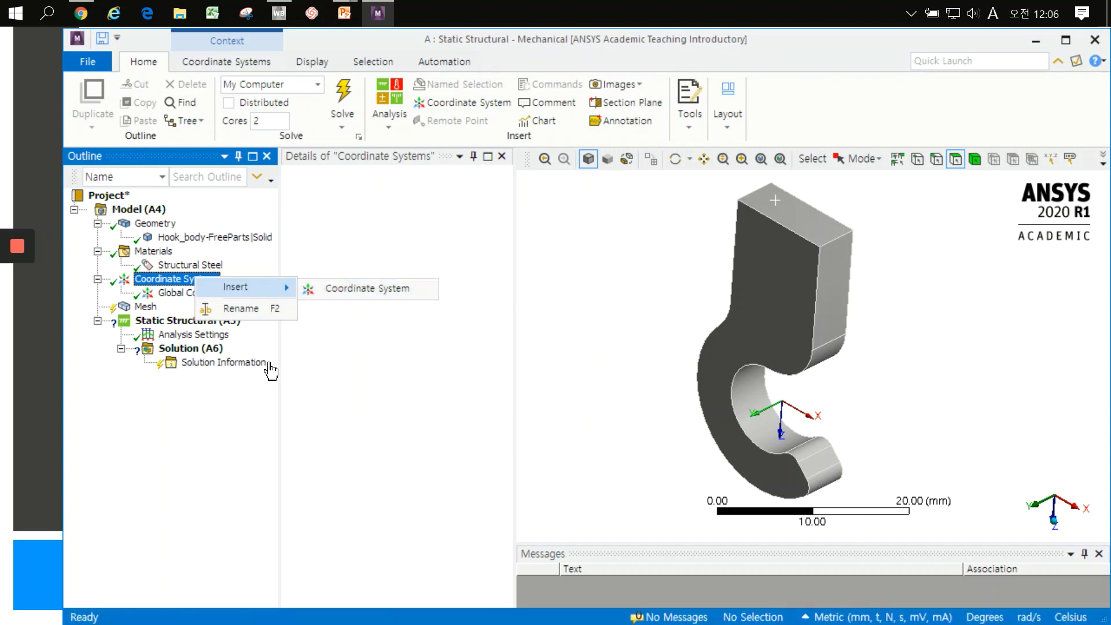
# - Generate the hook's default mesh (2163 nodes, 363 elements) and orbit to inspect it
pyautogui.click(222, 421)
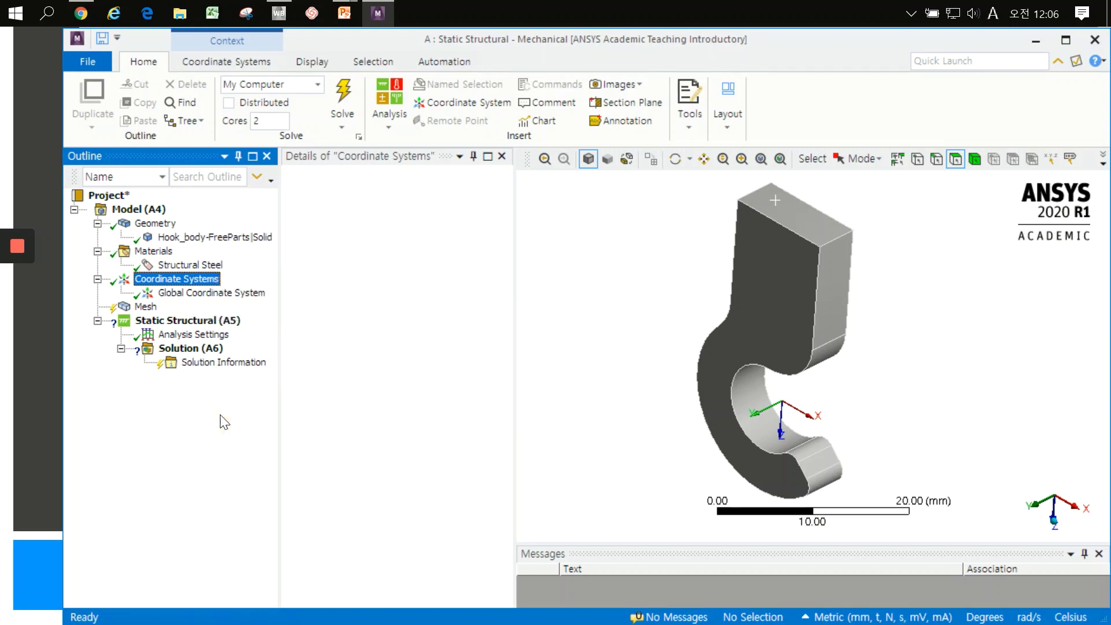
pyautogui.click(146, 308)
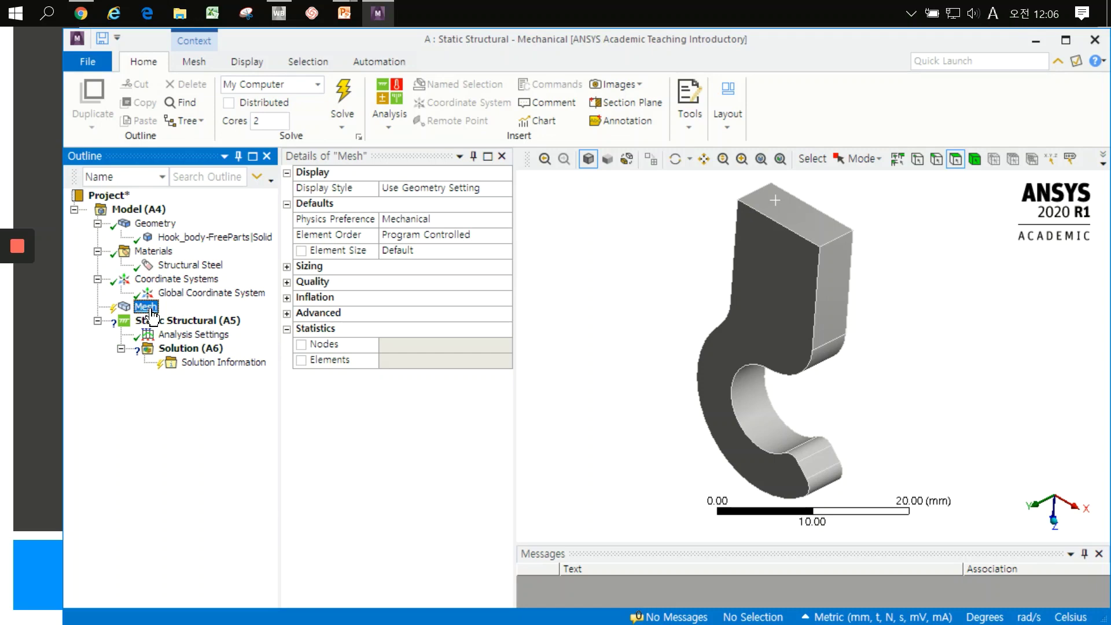
pyautogui.rightClick(153, 316)
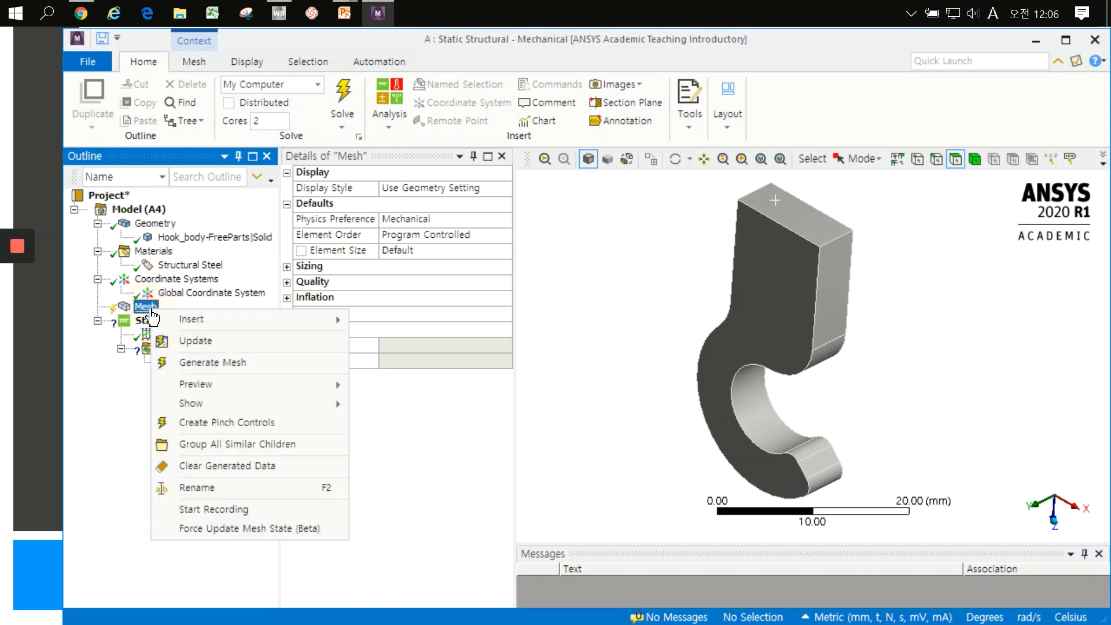
pyautogui.click(263, 362)
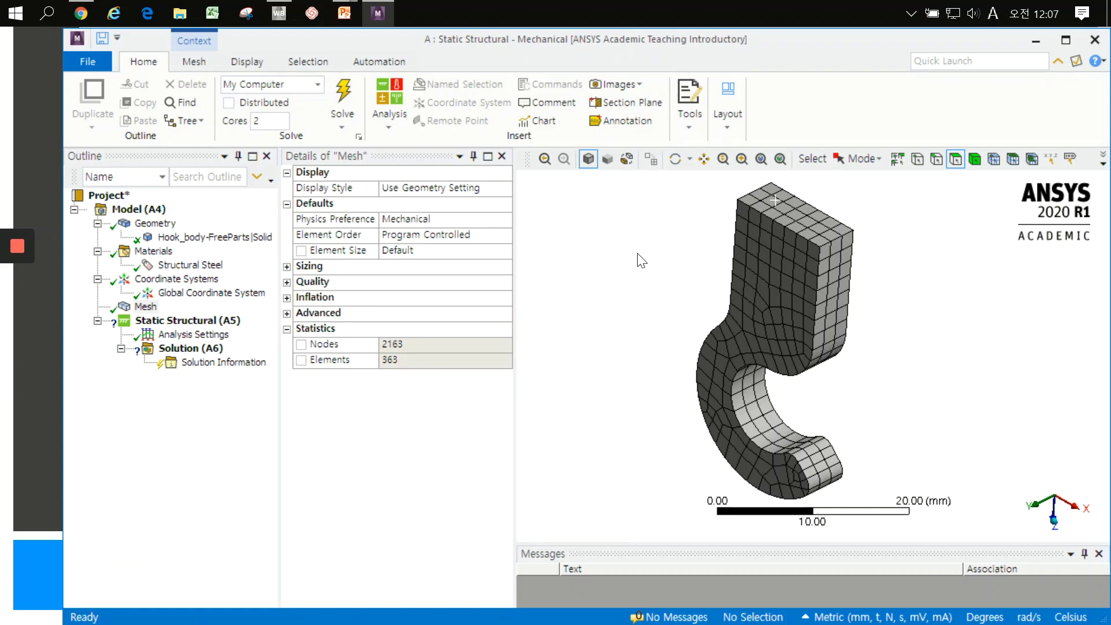
pyautogui.moveTo(681, 293)
pyautogui.mouseDown(button='middle')
pyautogui.moveTo(694, 216)
pyautogui.moveTo(682, 239)
pyautogui.mouseUp(button='middle')
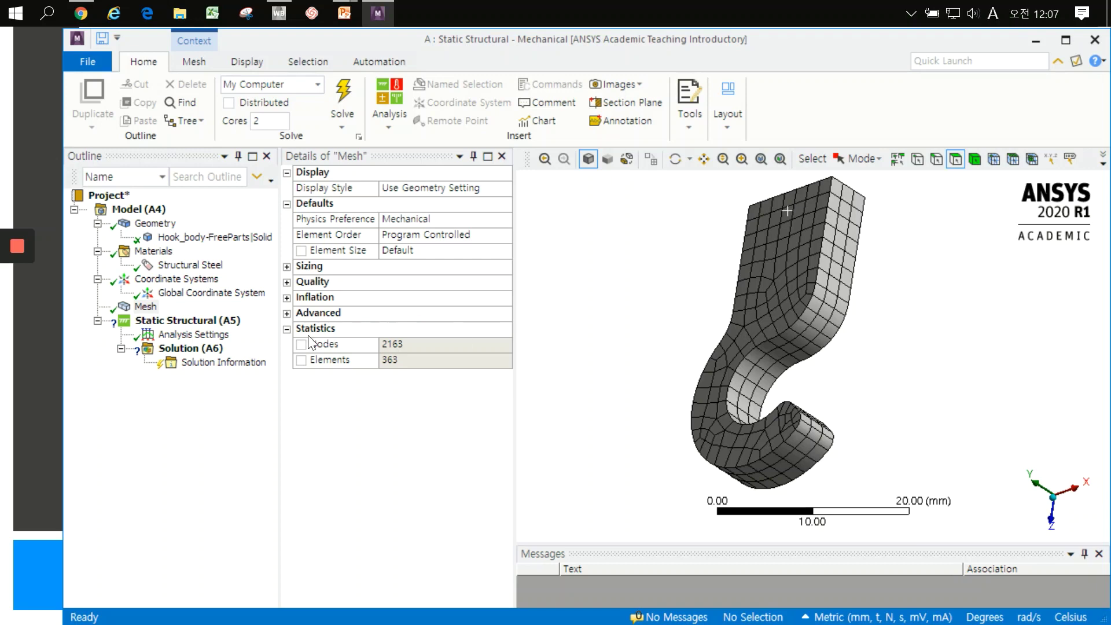
pyautogui.click(288, 331)
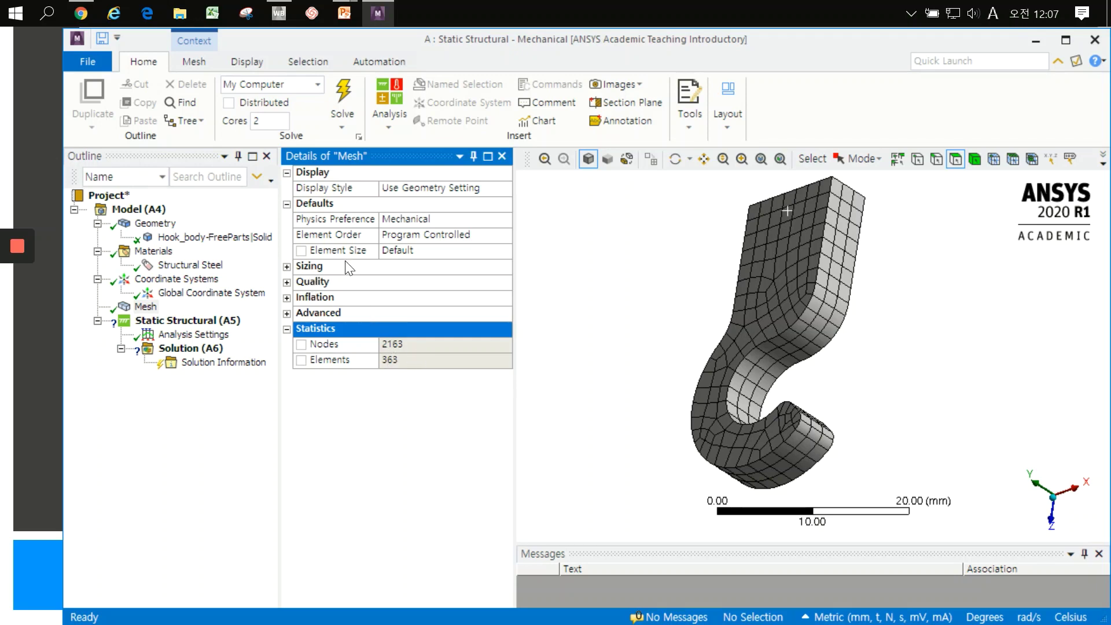
pyautogui.click(287, 266)
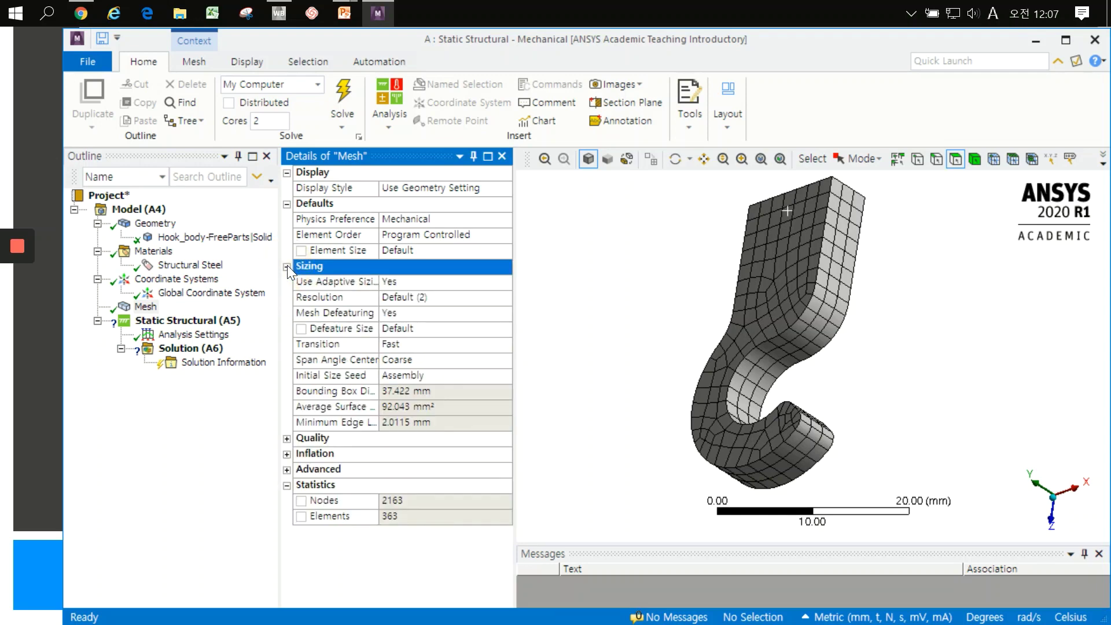
pyautogui.click(287, 266)
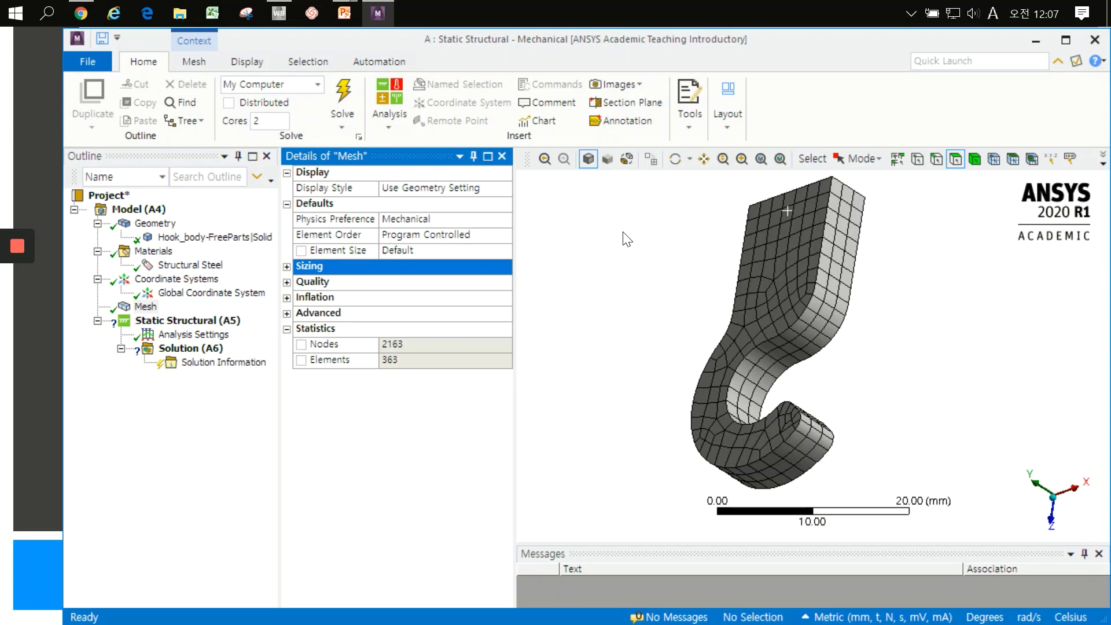
pyautogui.rightClick(147, 311)
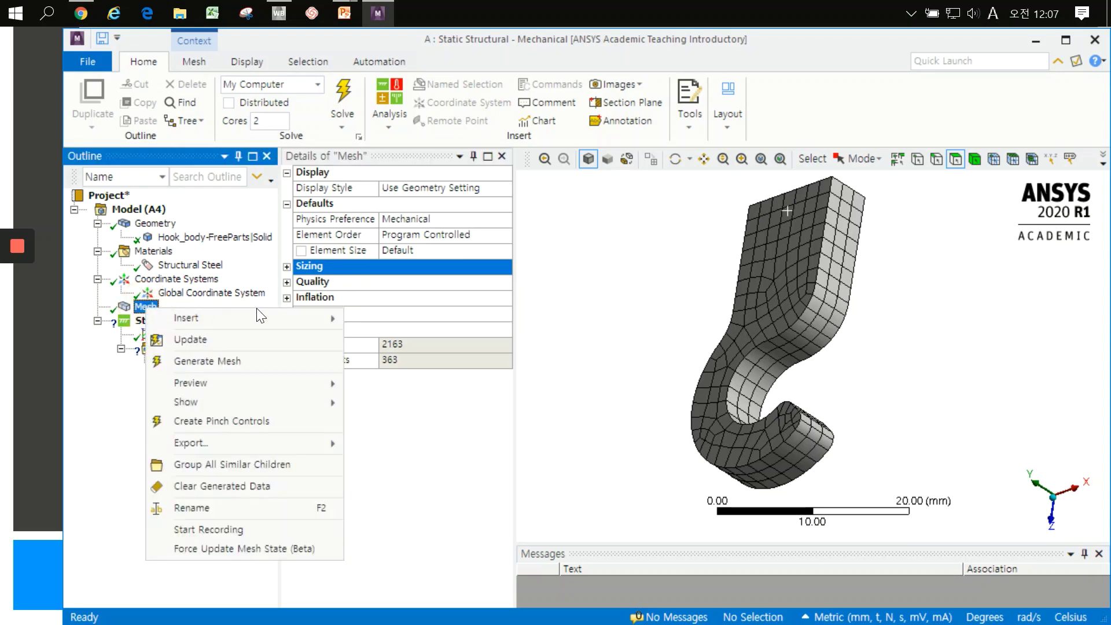
pyautogui.moveTo(243, 318)
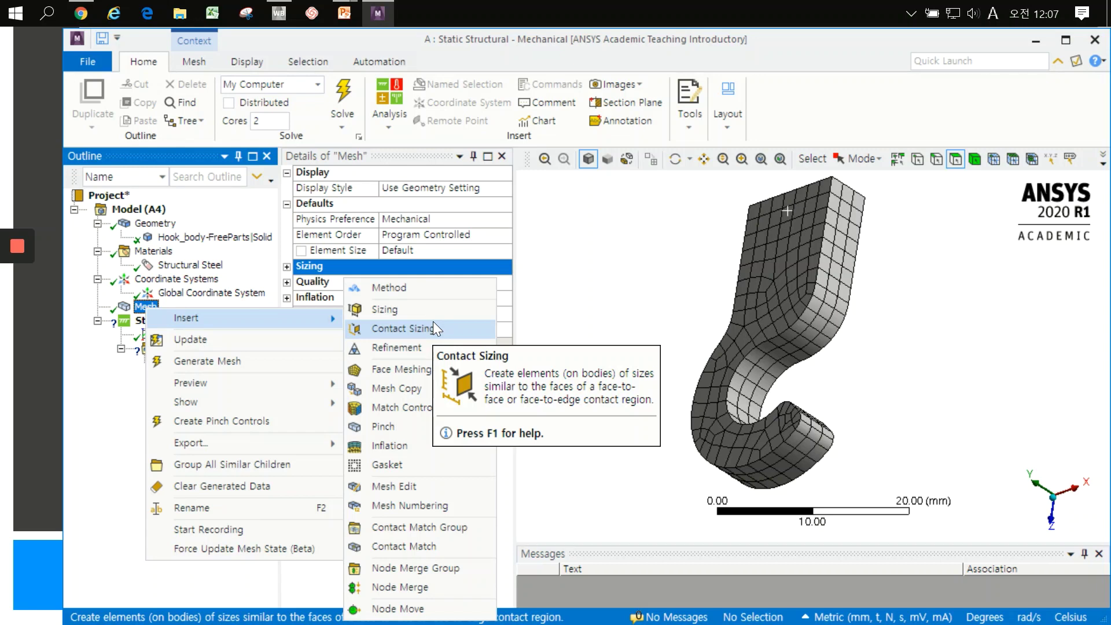
pyautogui.click(604, 265)
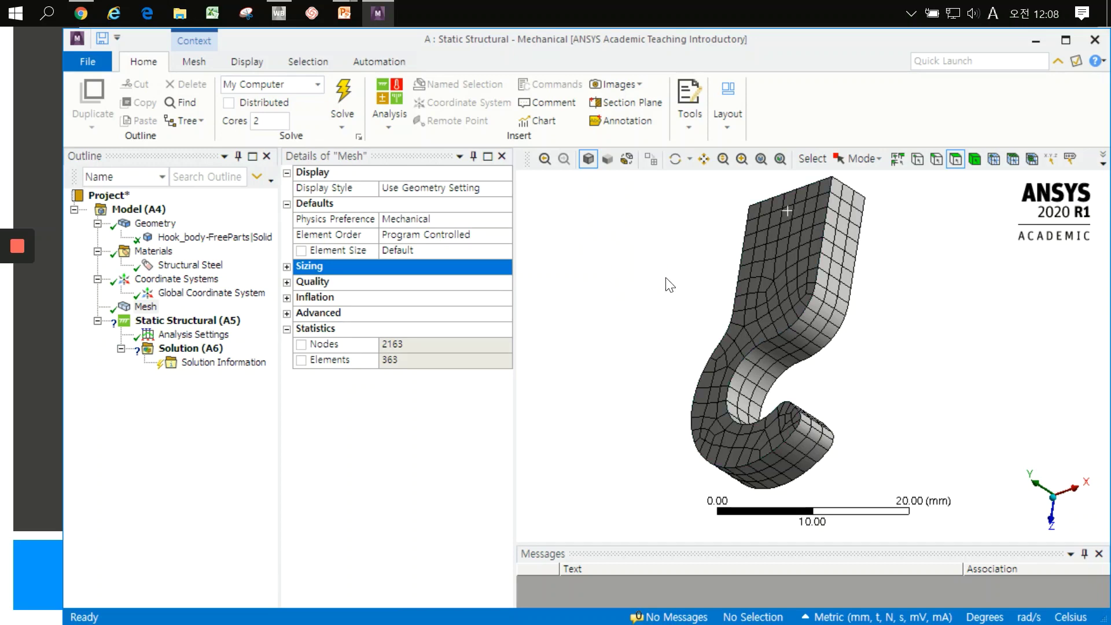
# - Select the Static Structural analysis (Mechanical APDL, 22 °C), orbit to the top face, and list insertable supports
pyautogui.click(183, 322)
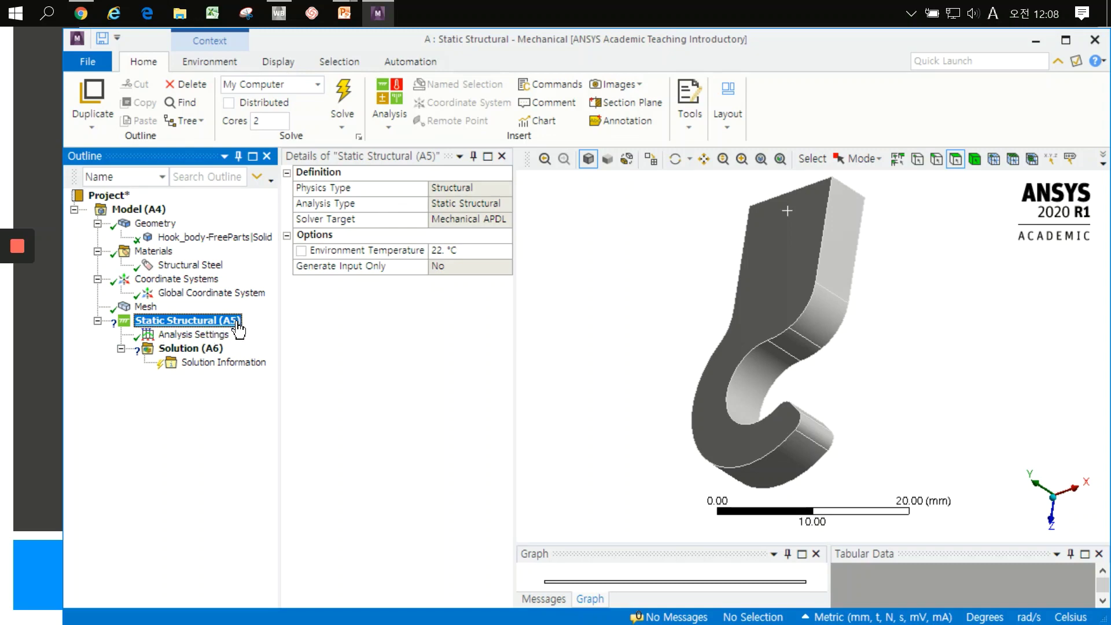
pyautogui.moveTo(811, 215)
pyautogui.mouseDown(button='middle')
pyautogui.moveTo(793, 261)
pyautogui.moveTo(801, 219)
pyautogui.moveTo(803, 239)
pyautogui.mouseUp(button='middle')
pyautogui.click(797, 254)
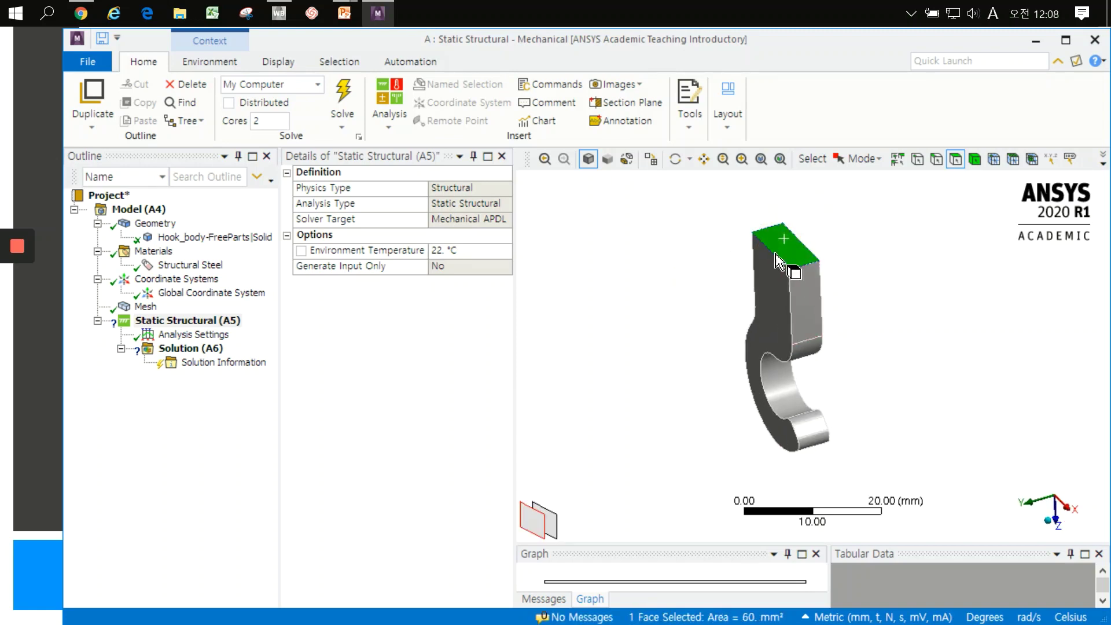
pyautogui.moveTo(744, 422); pyautogui.dragTo(803, 348, button='middle')
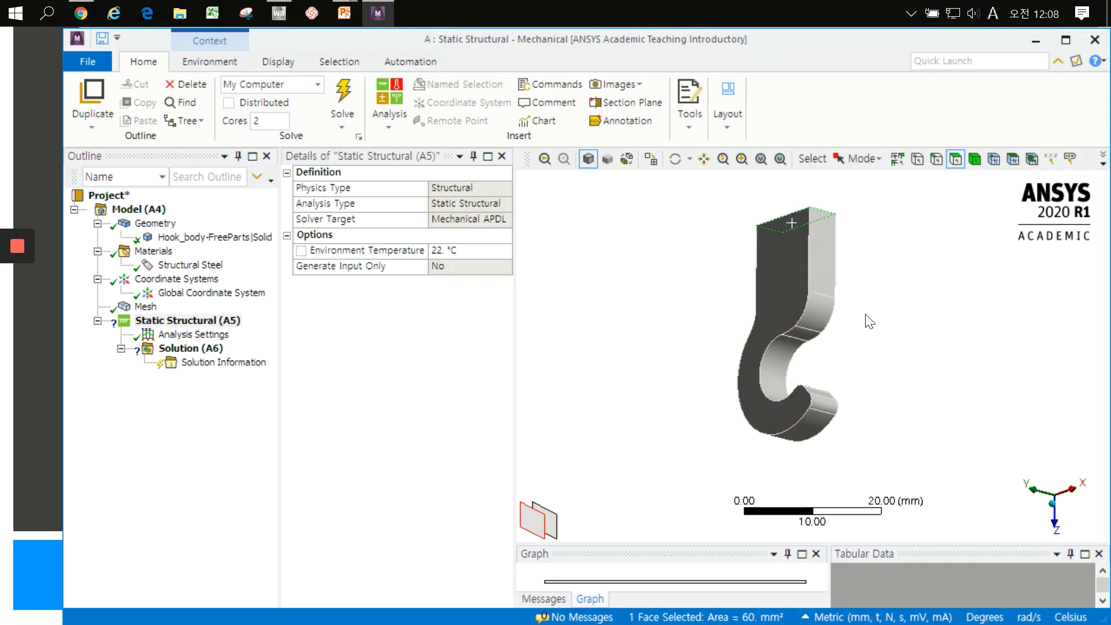
pyautogui.click(879, 307)
pyautogui.moveTo(809, 263); pyautogui.dragTo(866, 287, button='middle')
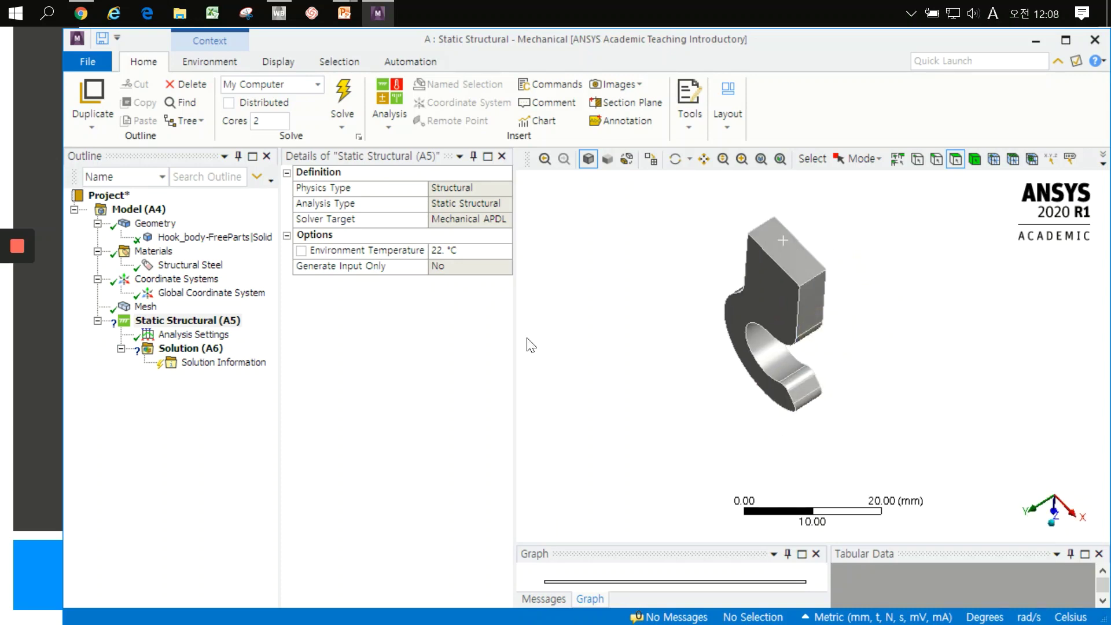
pyautogui.rightClick(214, 328)
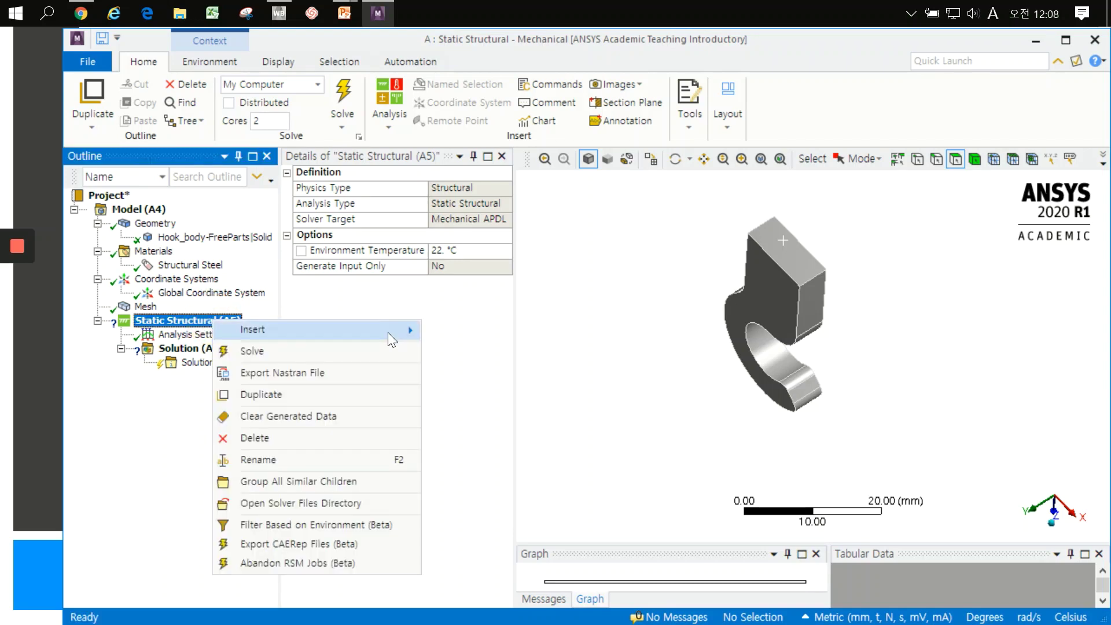
pyautogui.moveTo(317, 330)
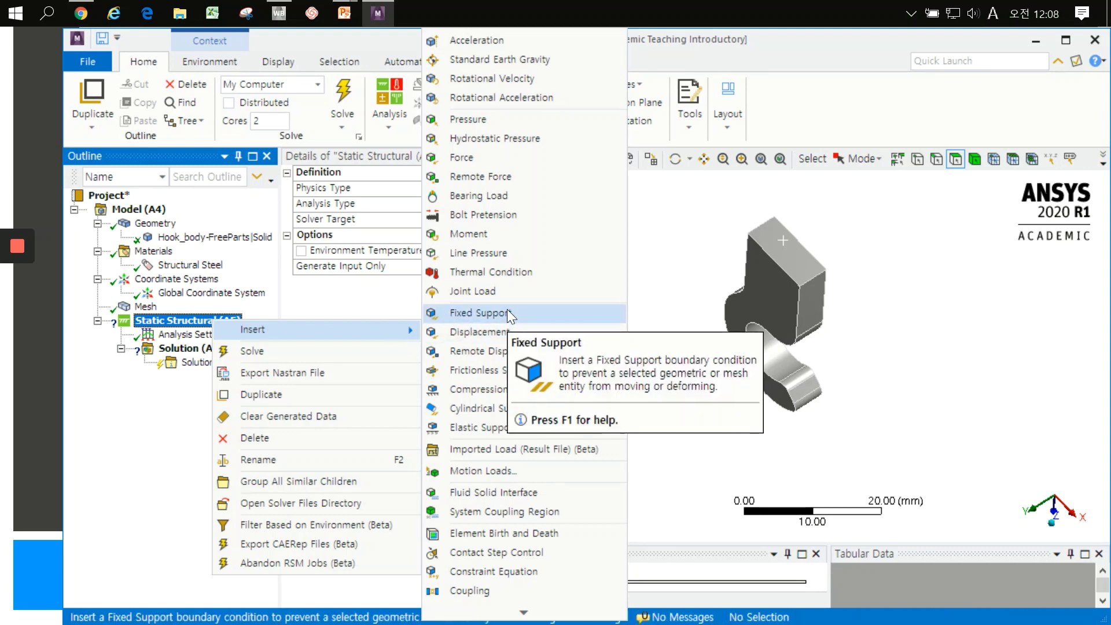
# - Insert a Fixed Support scoped to the hook's single top face
pyautogui.click(544, 311)
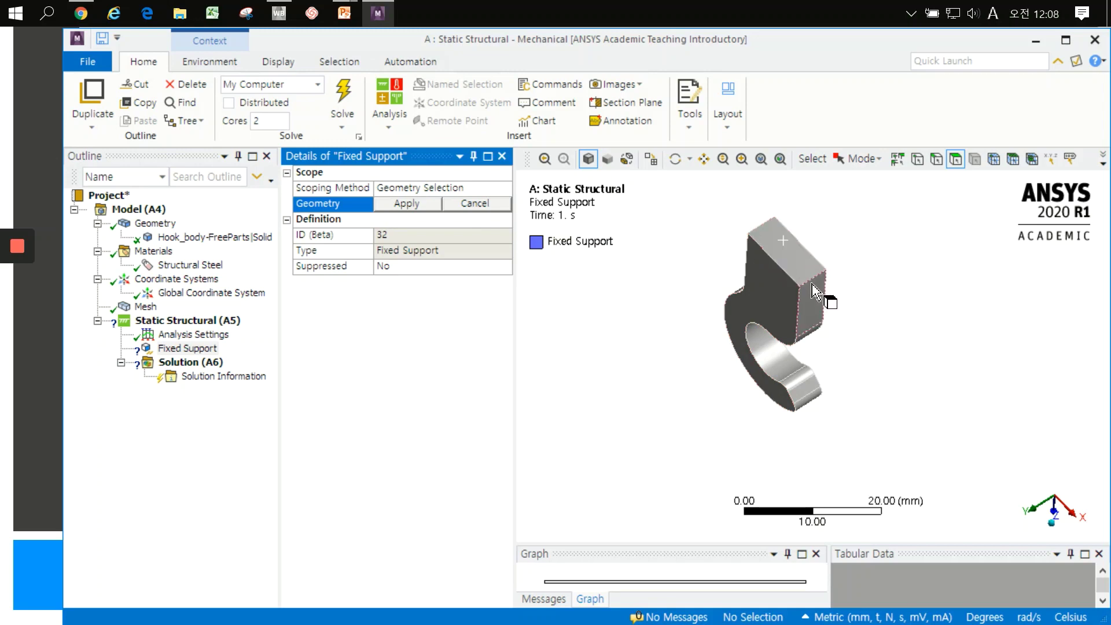
pyautogui.click(794, 267)
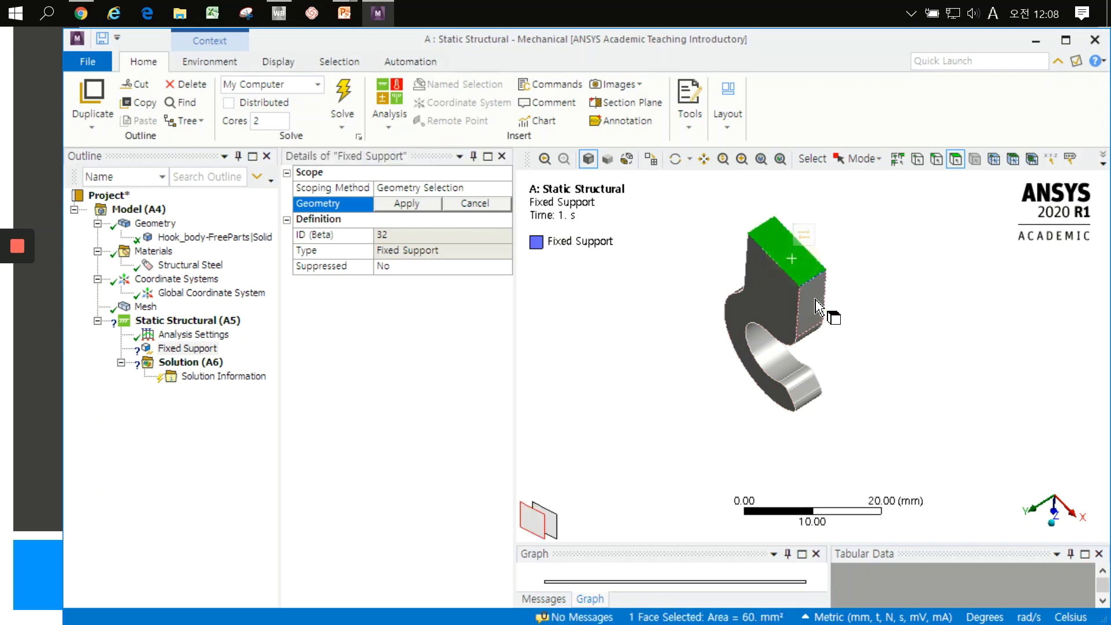
pyautogui.click(813, 295)
pyautogui.click(771, 301)
pyautogui.click(800, 259)
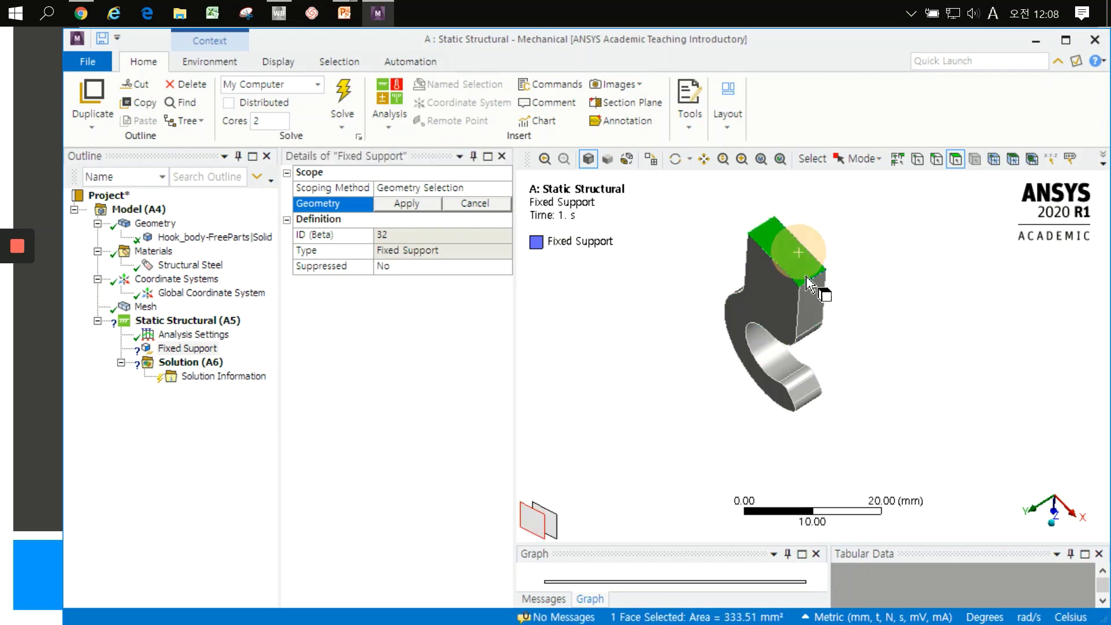
pyautogui.click(813, 295)
pyautogui.click(769, 290)
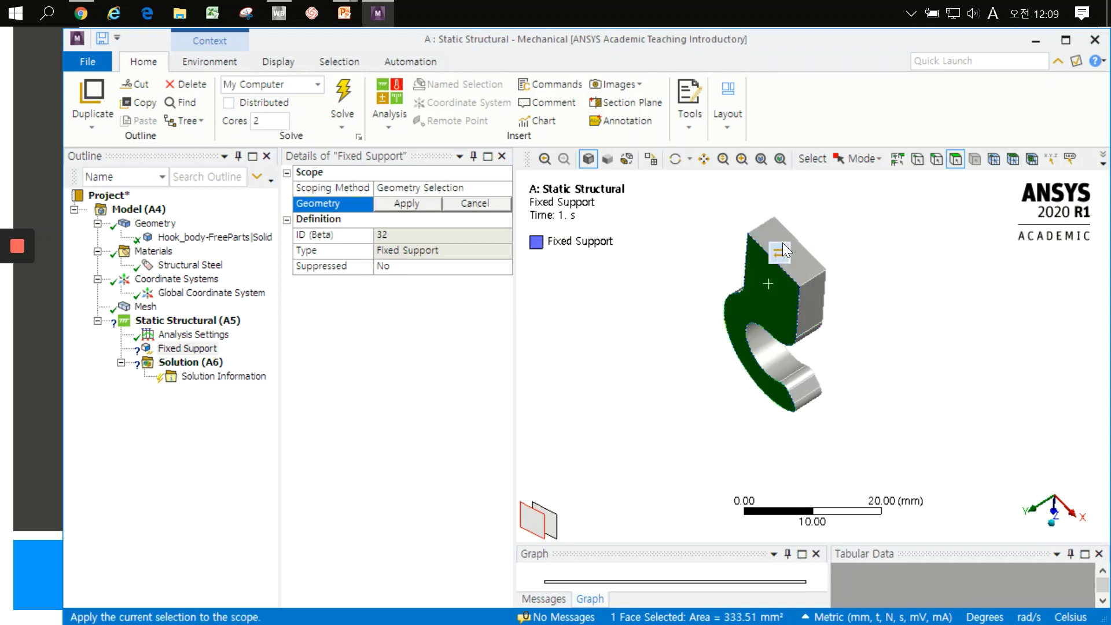
pyautogui.click(807, 264)
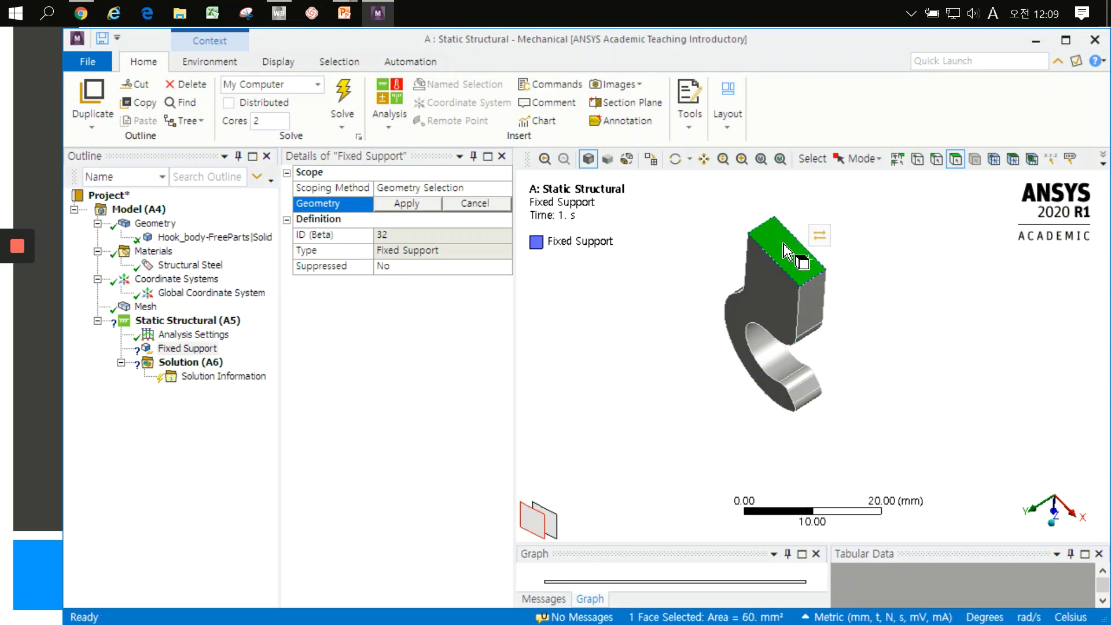
pyautogui.click(421, 203)
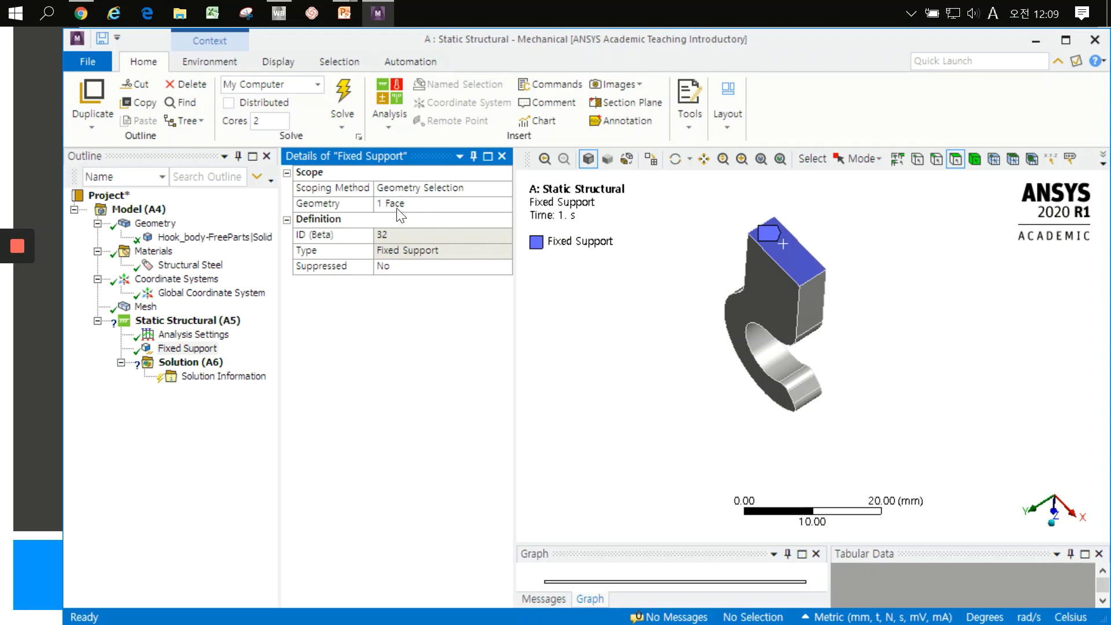
pyautogui.click(420, 210)
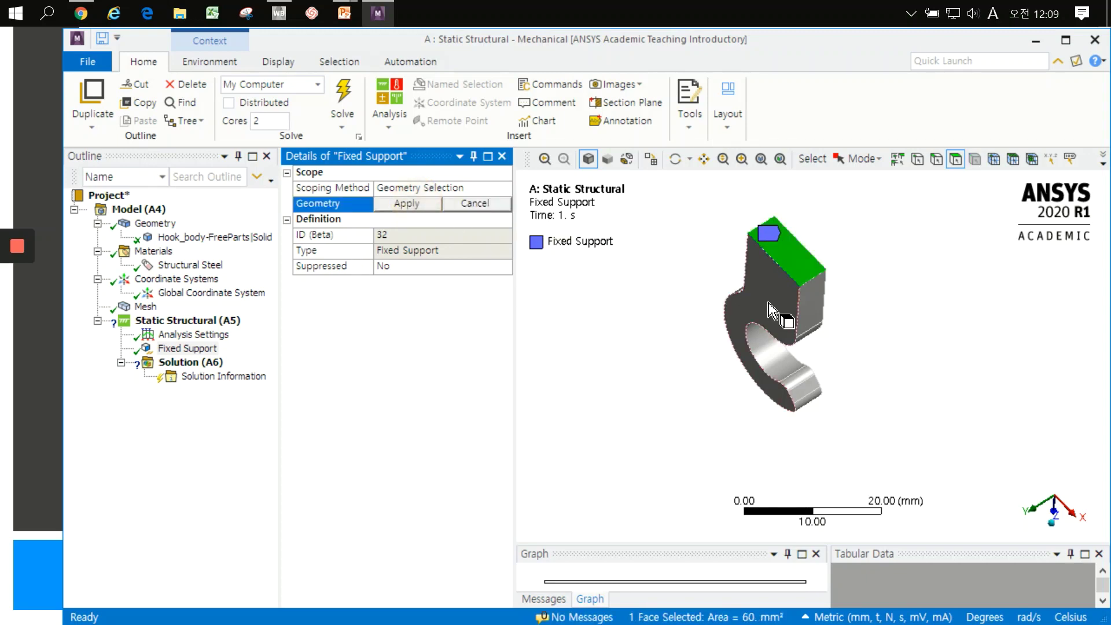
pyautogui.click(782, 289)
pyautogui.click(811, 327)
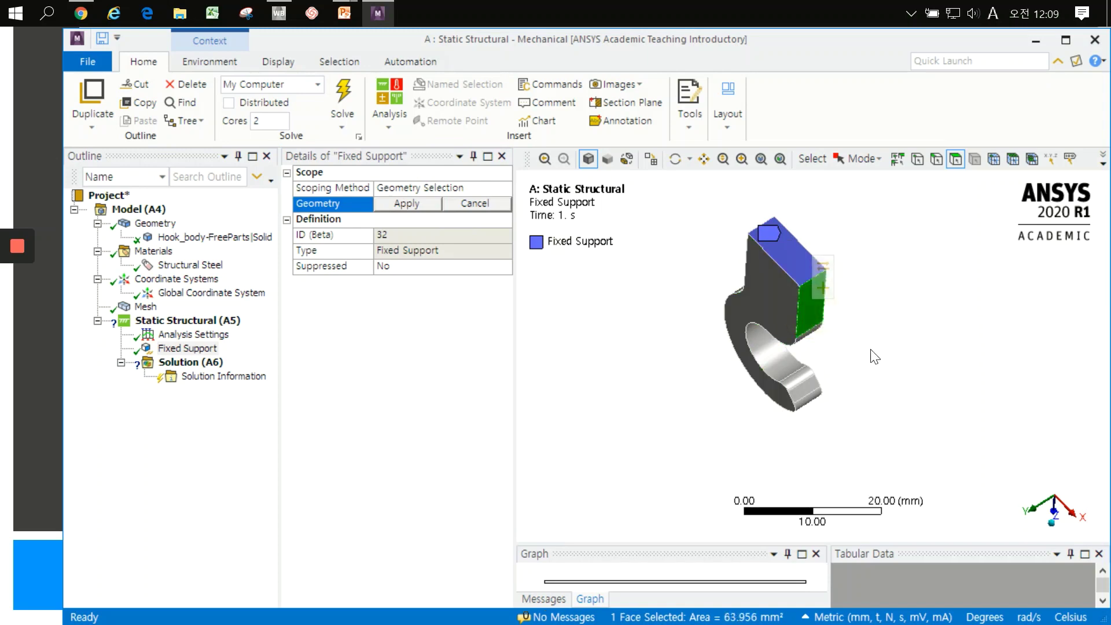
pyautogui.moveTo(875, 298); pyautogui.dragTo(828, 298, button='middle')
pyautogui.click(807, 312)
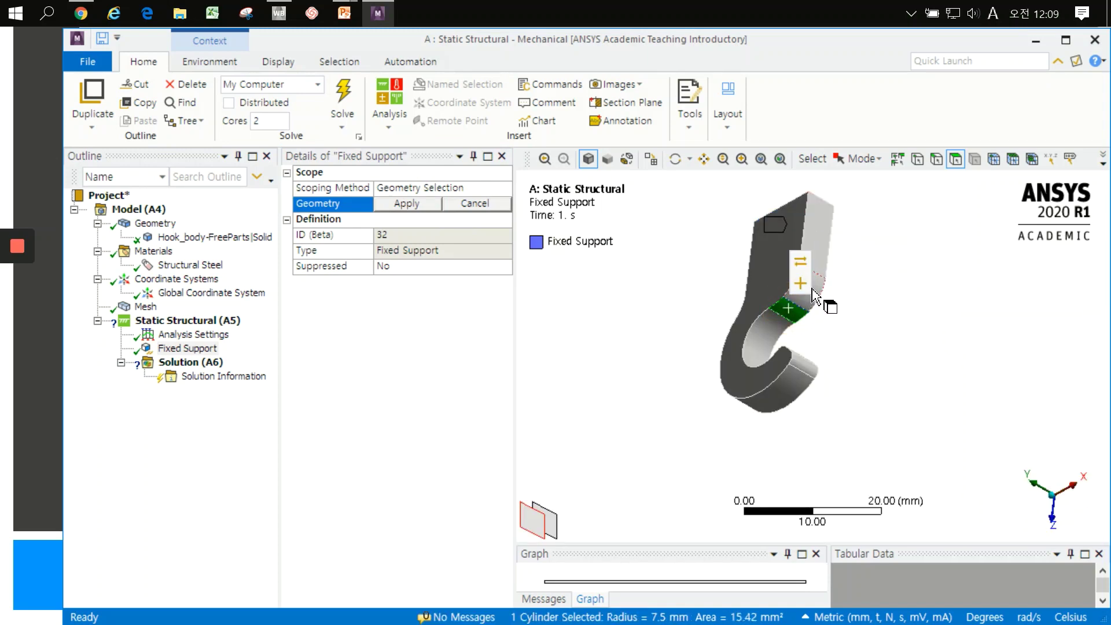
pyautogui.click(804, 291)
pyautogui.click(793, 315)
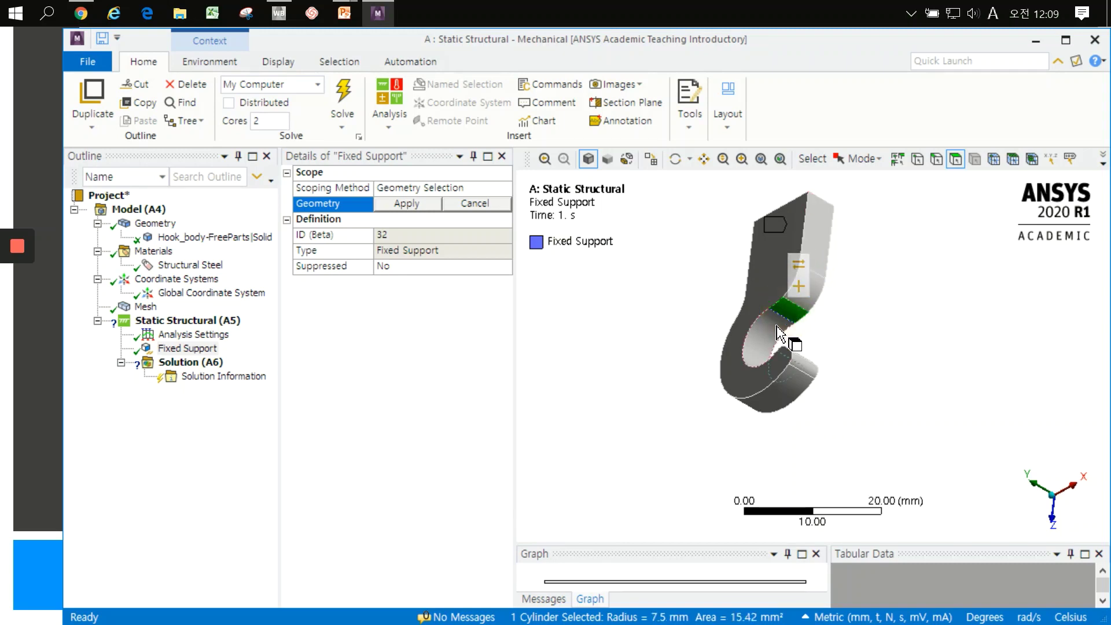
pyautogui.click(797, 320)
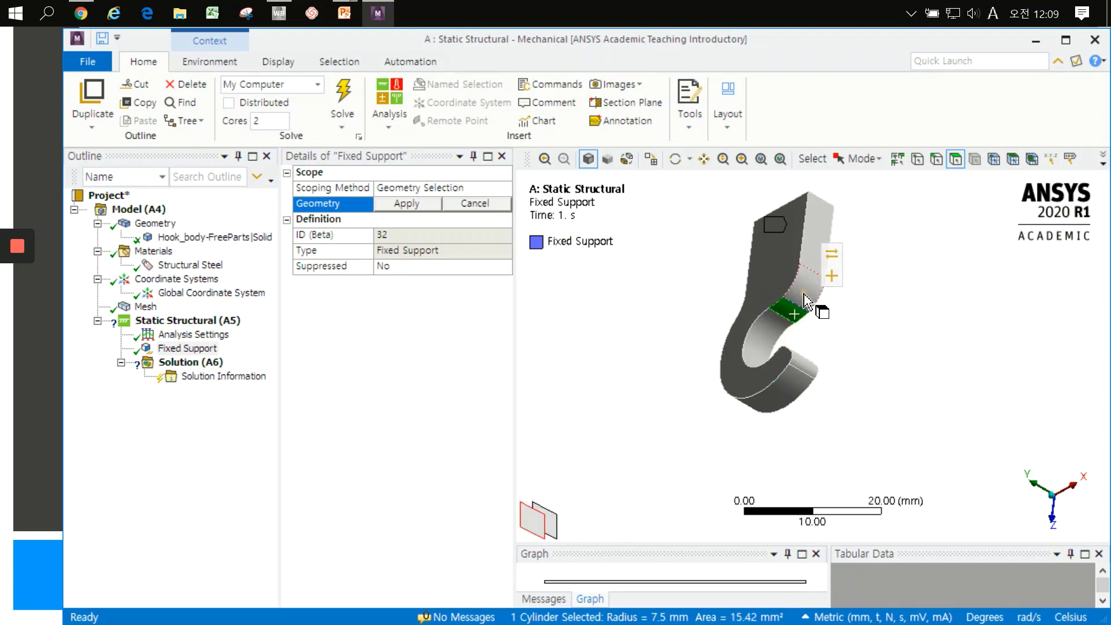
pyautogui.click(795, 318)
pyautogui.click(795, 318)
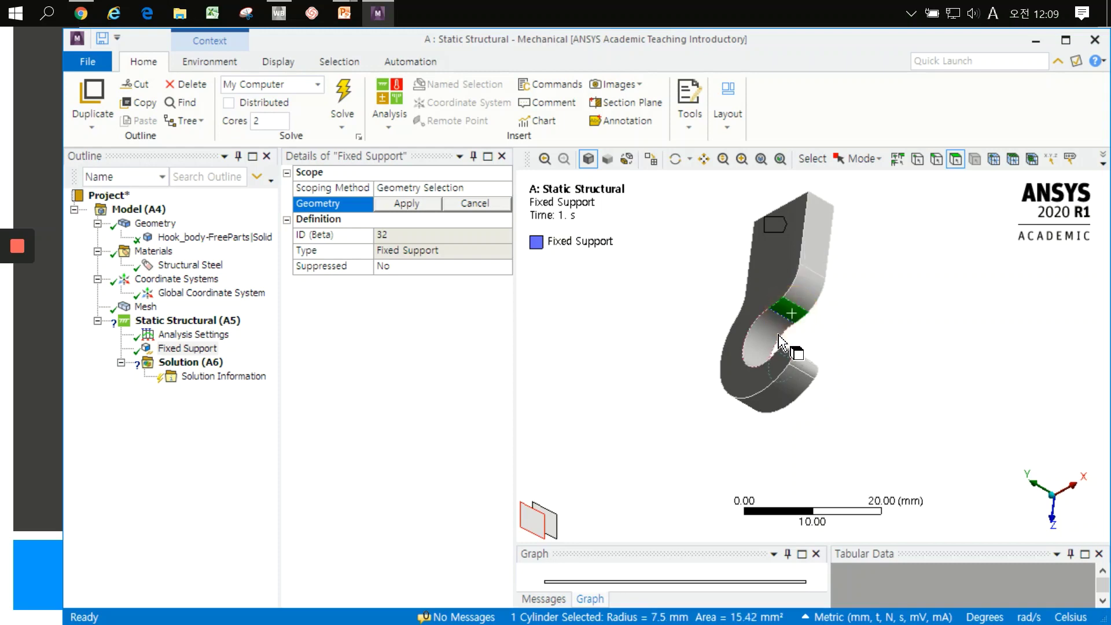
pyautogui.click(792, 320)
pyautogui.moveTo(860, 223); pyautogui.dragTo(863, 276, button='middle')
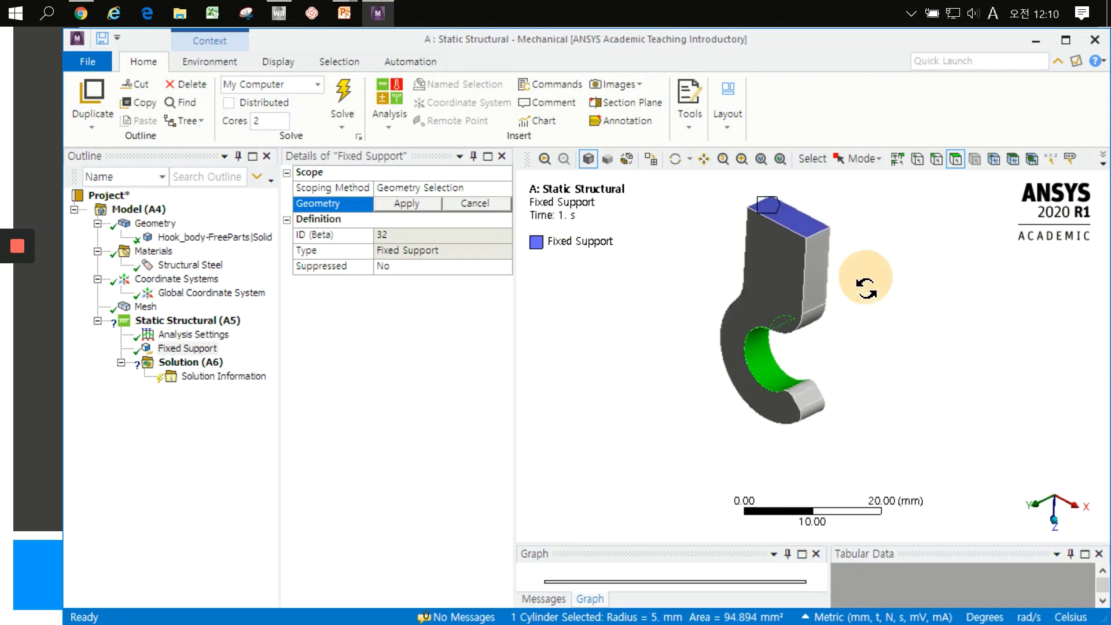
pyautogui.click(820, 277)
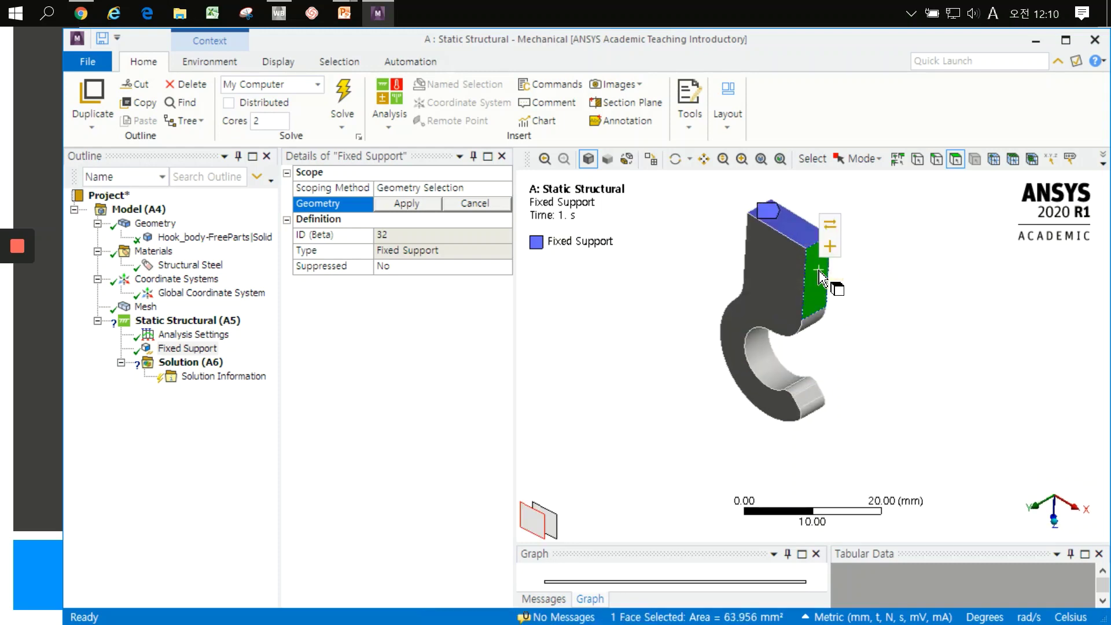
pyautogui.click(935, 164)
pyautogui.click(915, 158)
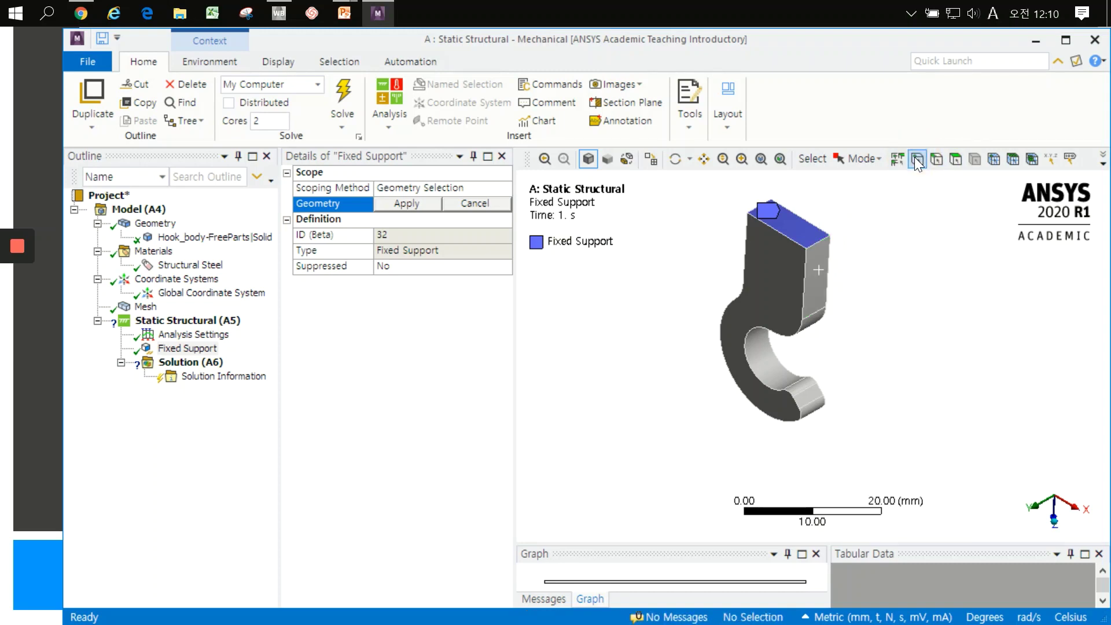
pyautogui.click(954, 158)
pyautogui.click(799, 231)
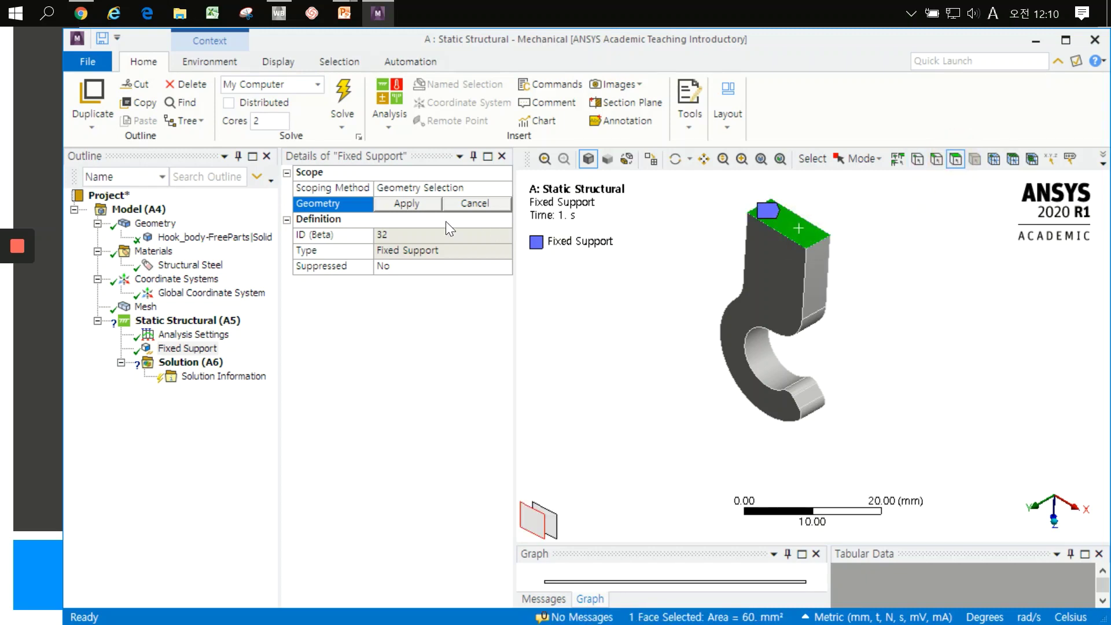
pyautogui.click(415, 205)
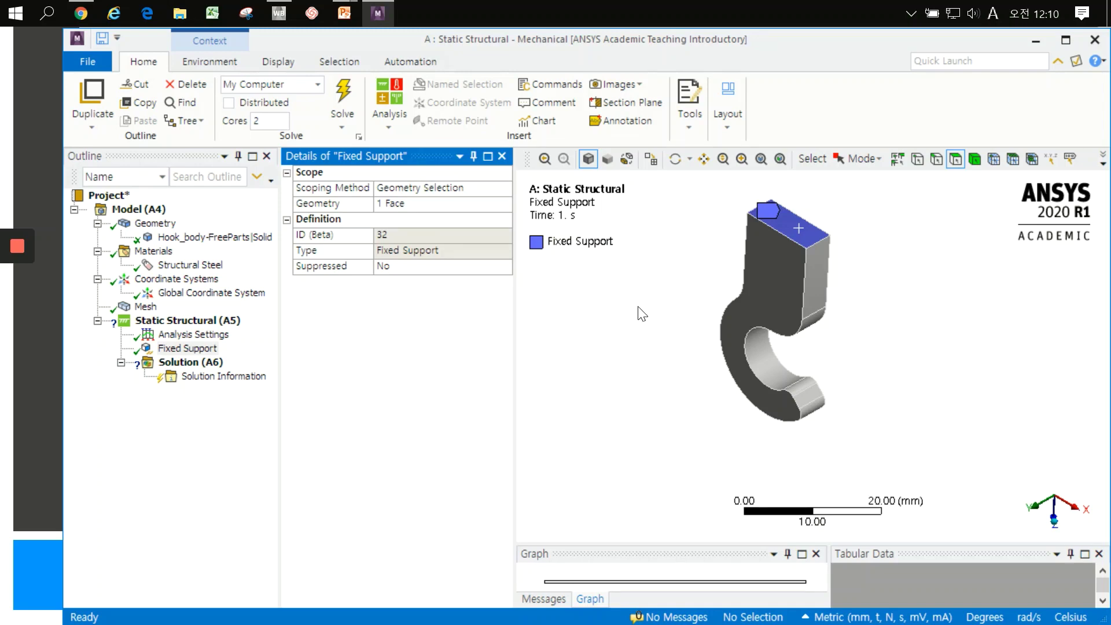
pyautogui.click(221, 322)
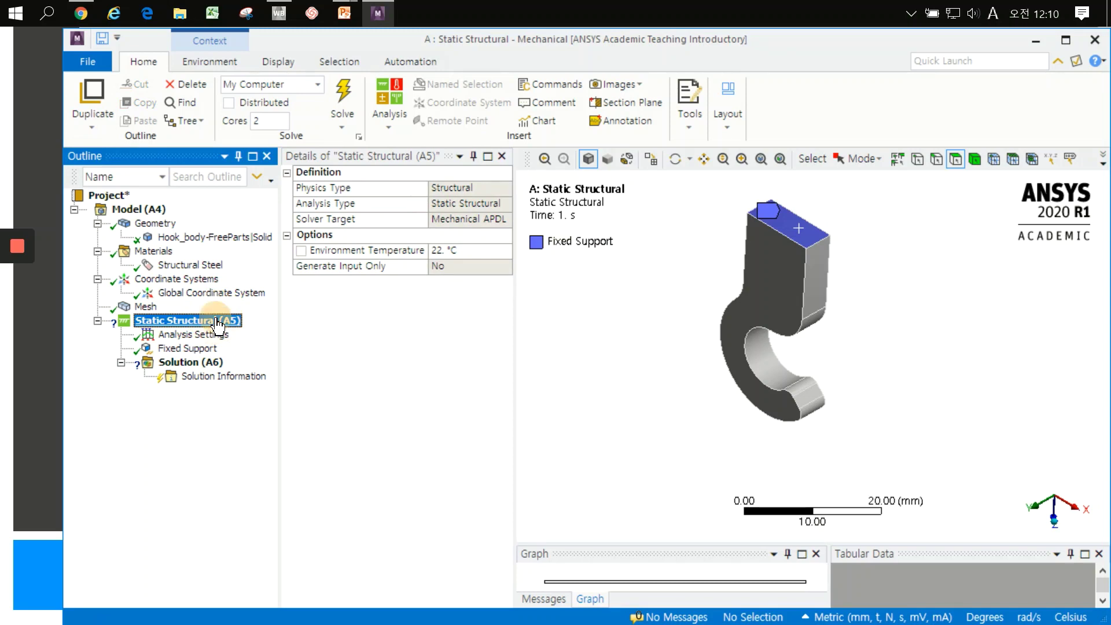
# - Insert a new Force load under Static Structural (A5) and turn the view toward the hook tip
pyautogui.rightClick(218, 327)
pyautogui.moveTo(321, 327)
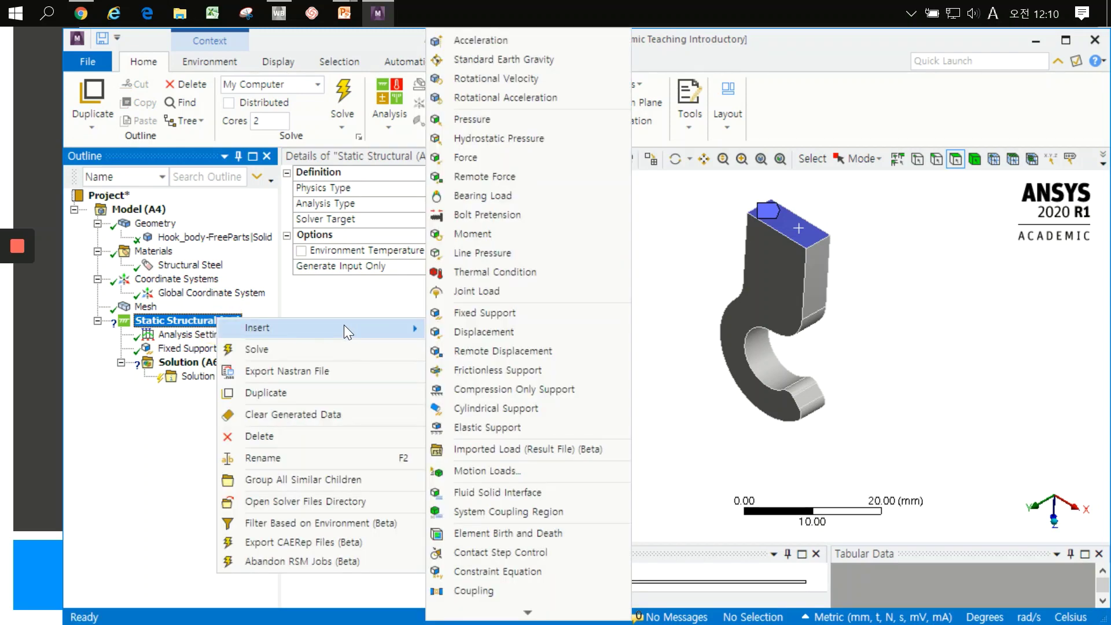
pyautogui.click(526, 158)
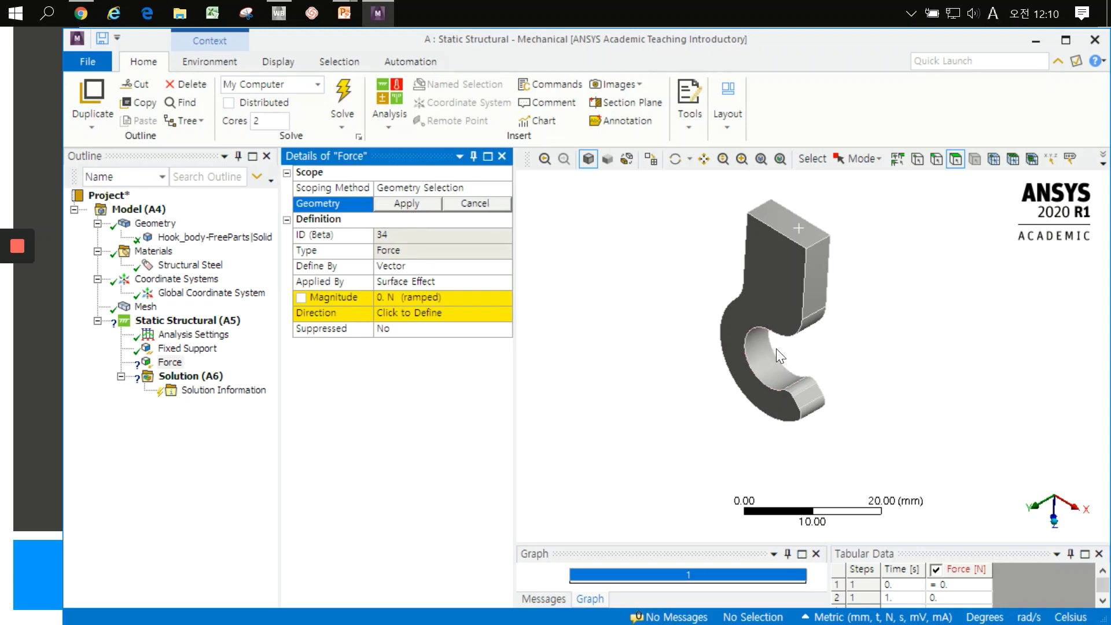
pyautogui.scroll(1, 822, 347)
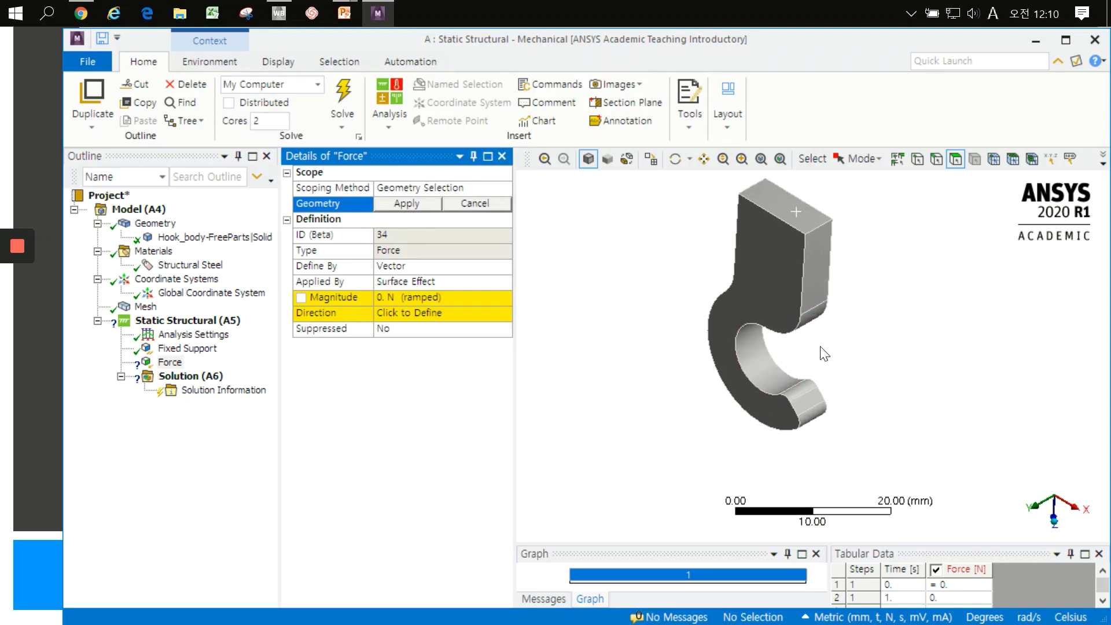
pyautogui.keyDown('ctrl'); pyautogui.moveTo(821, 348); pyautogui.dragTo(849, 386, button='middle'); pyautogui.keyUp('ctrl')
pyautogui.moveTo(844, 427); pyautogui.dragTo(864, 425, button='middle')
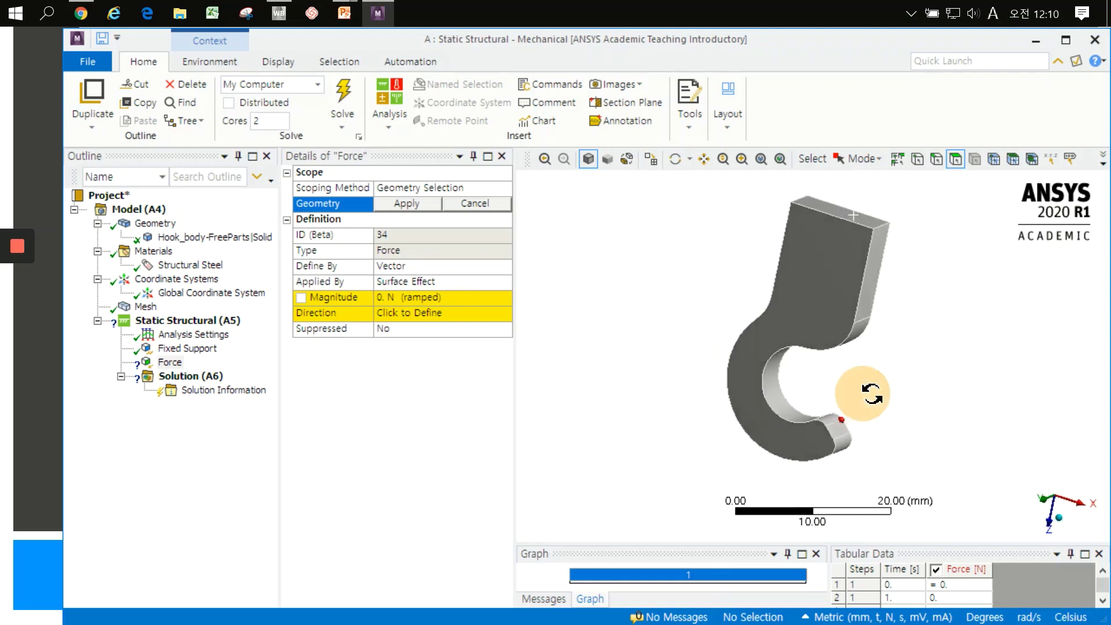
# - Scope the Force to the small curved end face at the hook tip
pyautogui.click(833, 422)
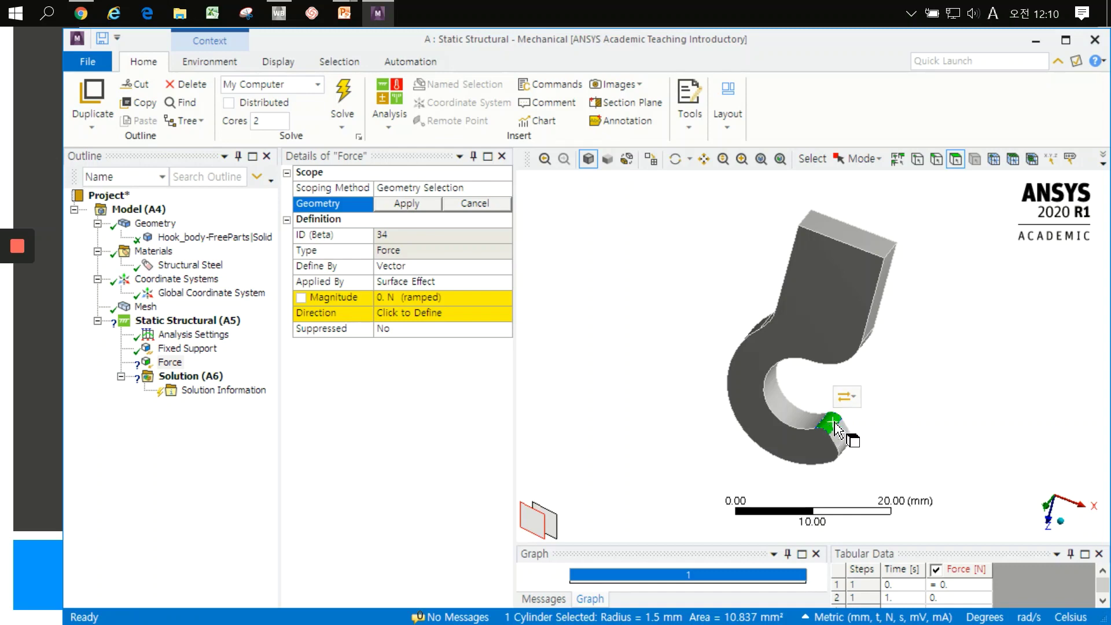
pyautogui.click(408, 203)
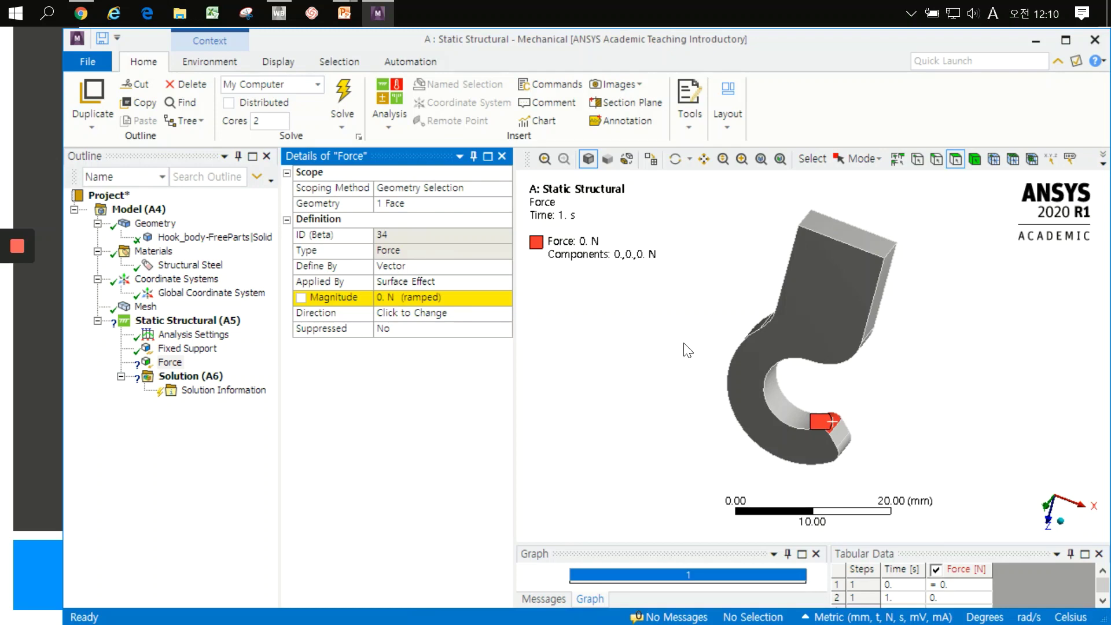
pyautogui.moveTo(685, 345); pyautogui.dragTo(861, 400, button='middle')
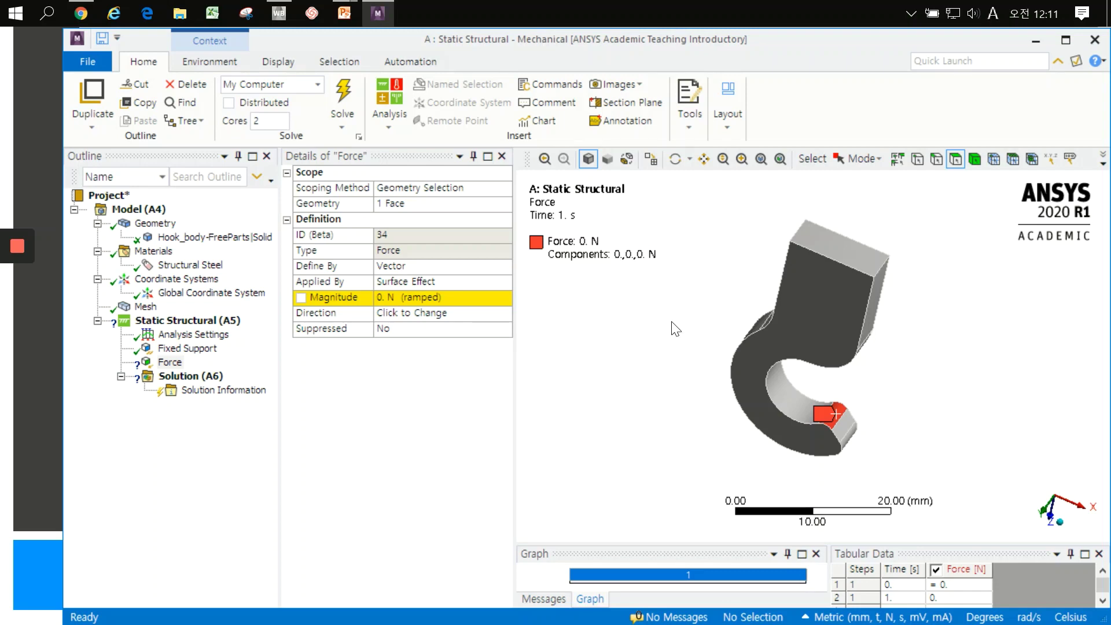
# - Set the force's Define By to Components and enter 500 N in the Z Component
pyautogui.click(507, 266)
pyautogui.click(506, 265)
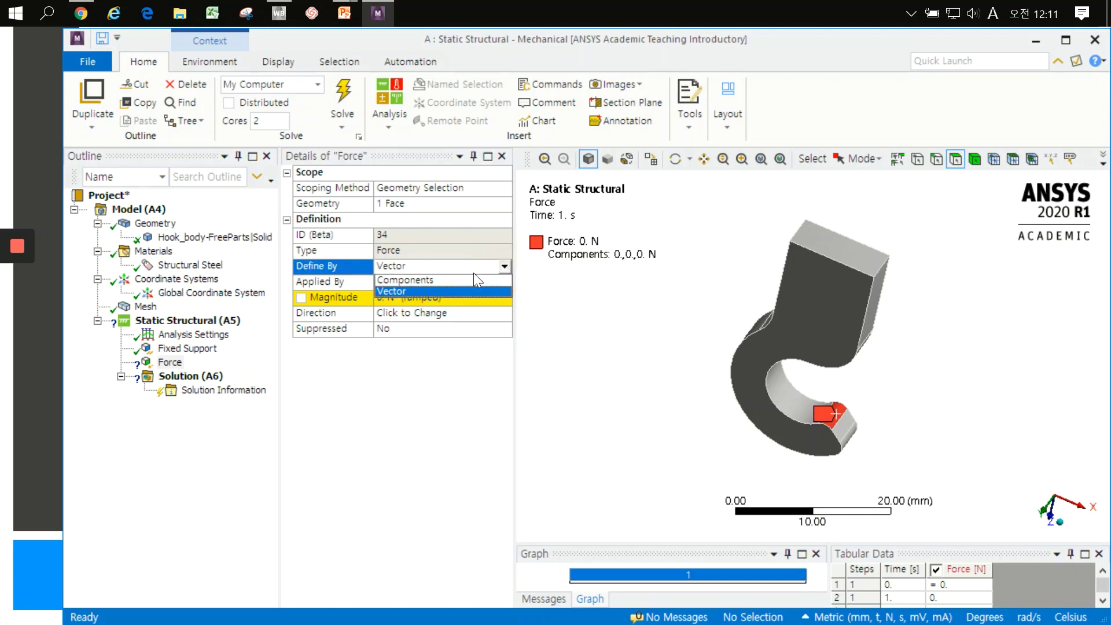
pyautogui.click(442, 280)
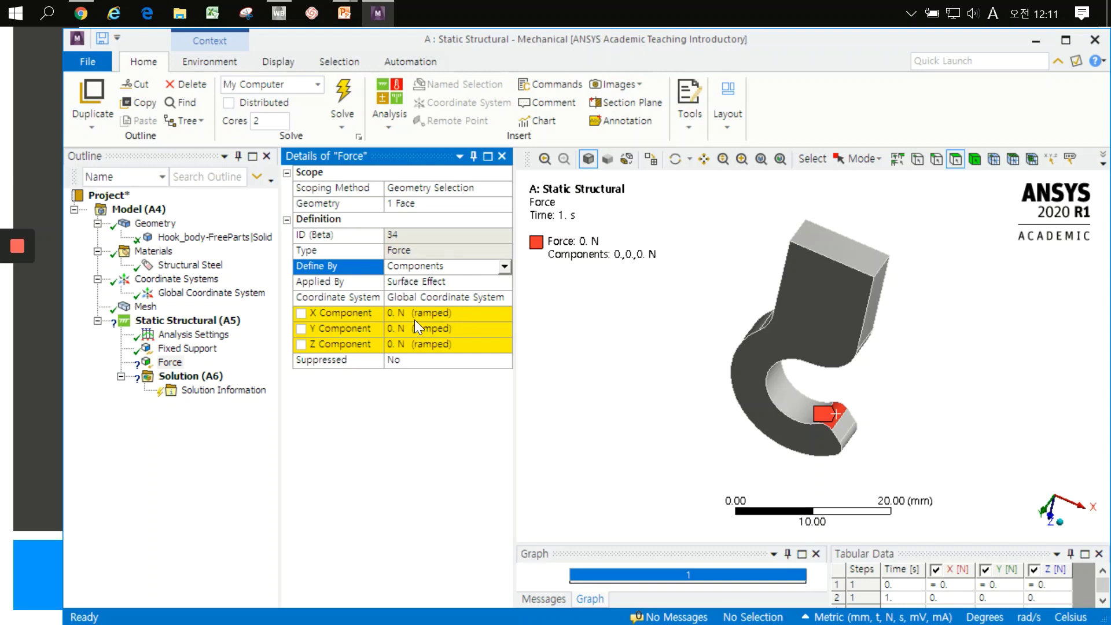
pyautogui.moveTo(810, 376); pyautogui.dragTo(868, 428, button='middle')
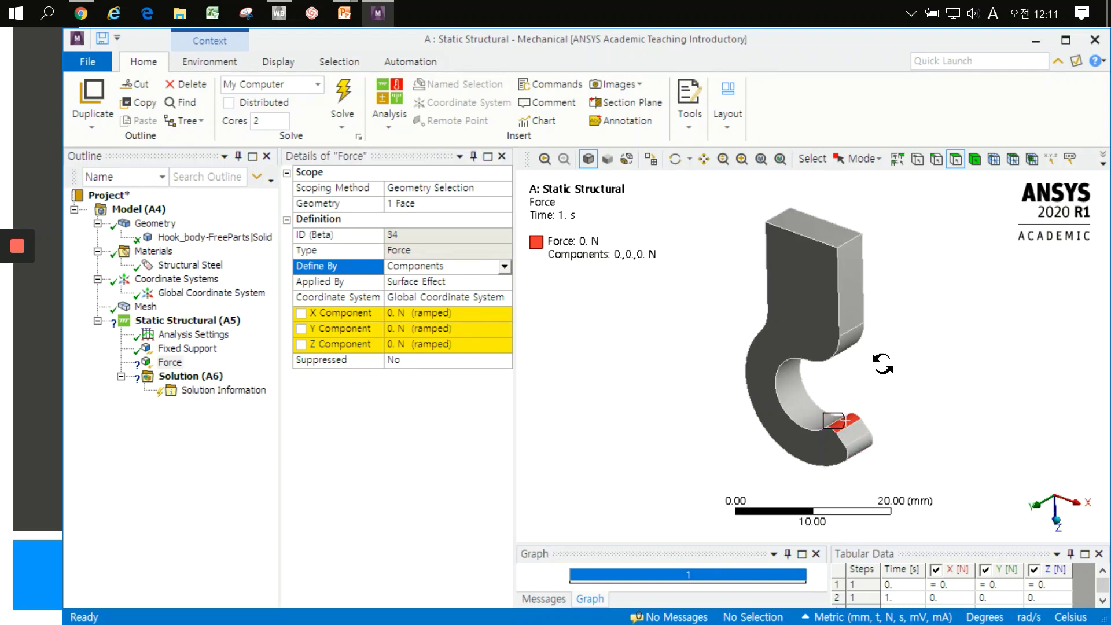
pyautogui.moveTo(873, 374); pyautogui.dragTo(894, 370, button='middle')
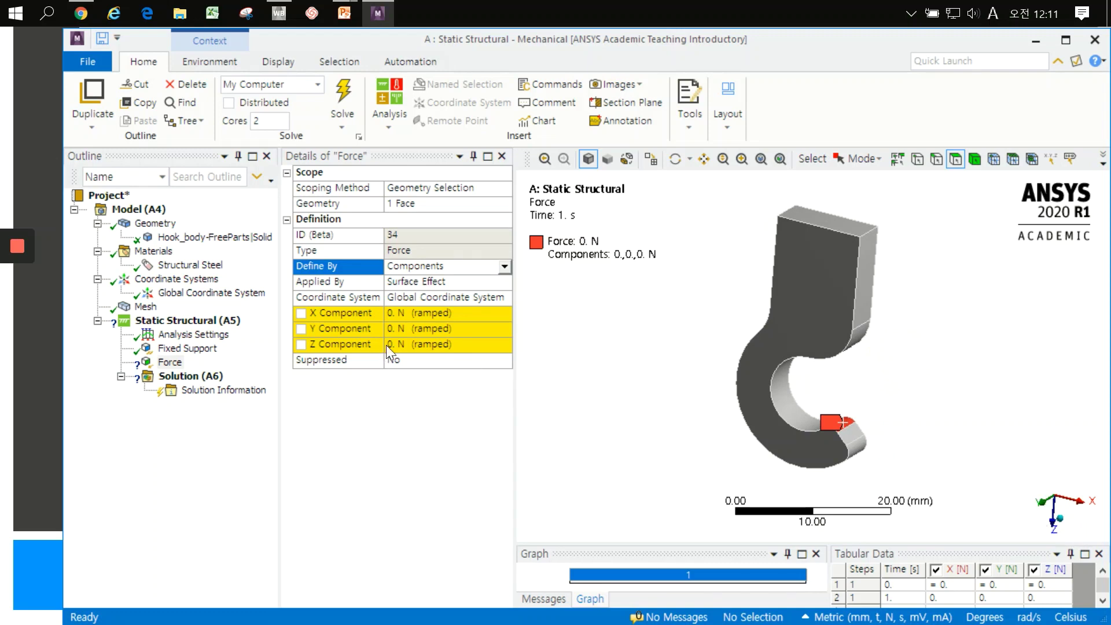
pyautogui.click(418, 343)
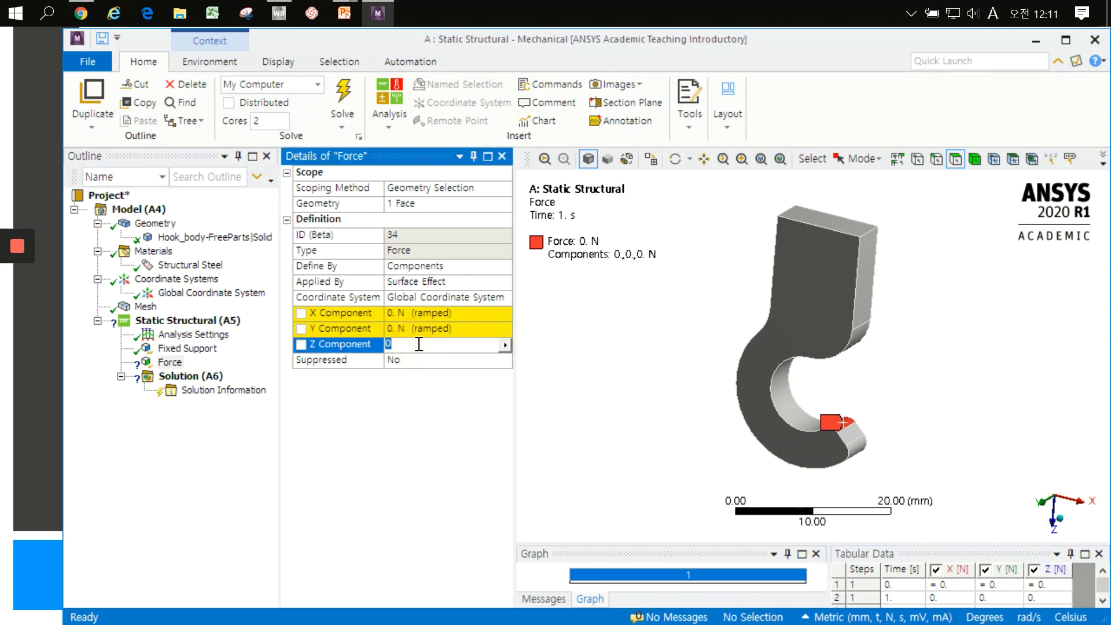
pyautogui.write('500')
pyautogui.press('Return')
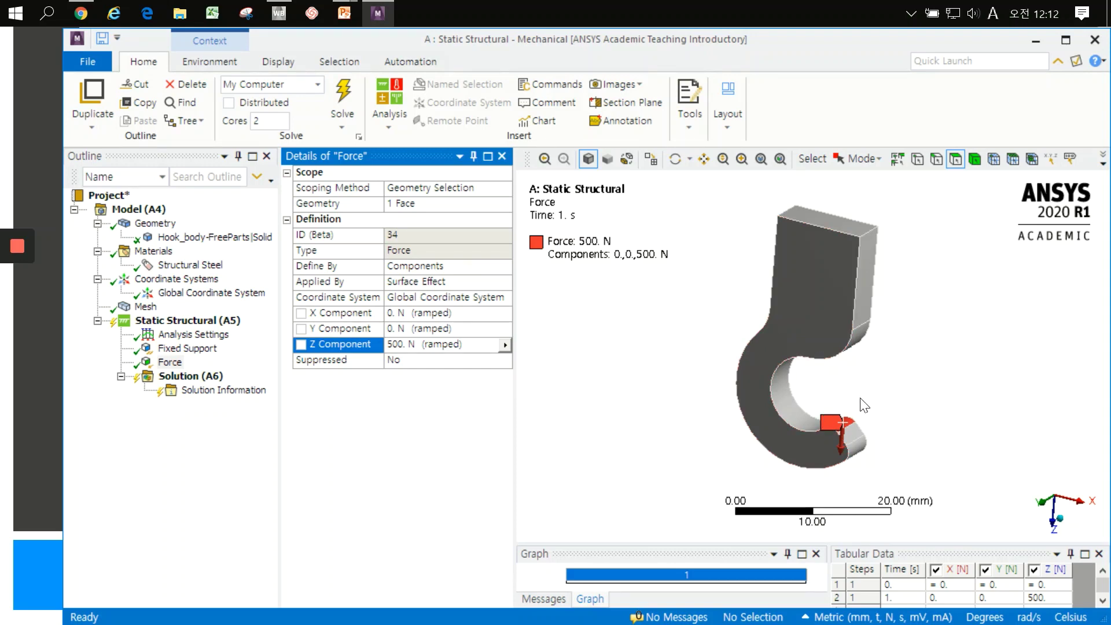
pyautogui.scroll(2, 855, 434)
pyautogui.moveTo(855, 434)
pyautogui.keyDown('ctrl'); pyautogui.mouseDown(button='middle')
pyautogui.moveTo(897, 314)
pyautogui.moveTo(904, 324)
pyautogui.mouseUp(button='middle'); pyautogui.keyUp('ctrl')
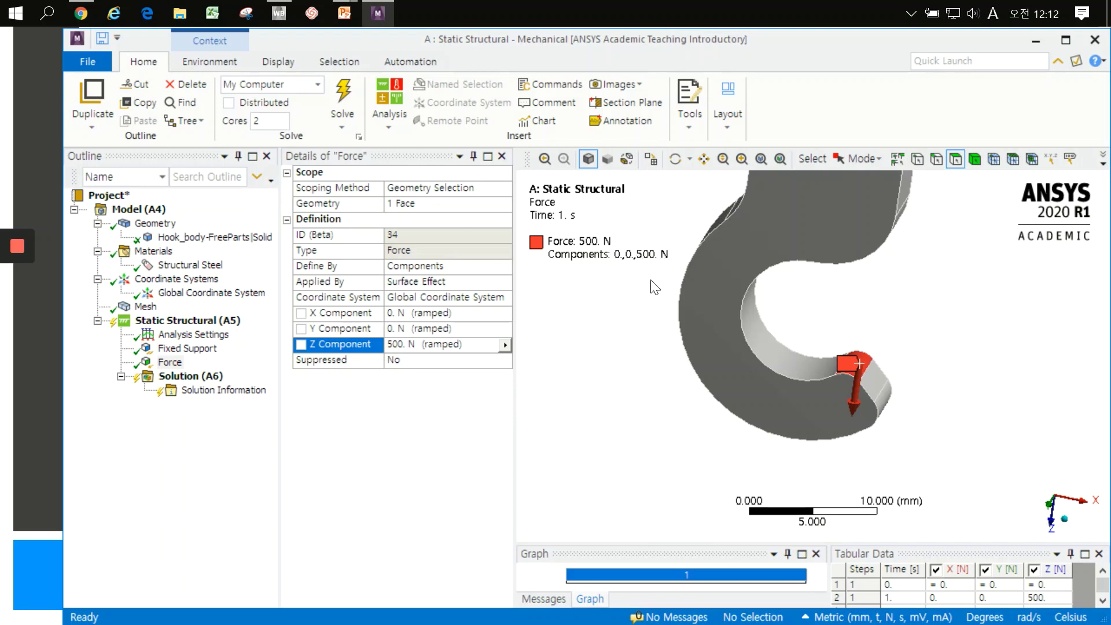
# - Switch the force to a Vector definition with a 500 N magnitude
pyautogui.click(509, 268)
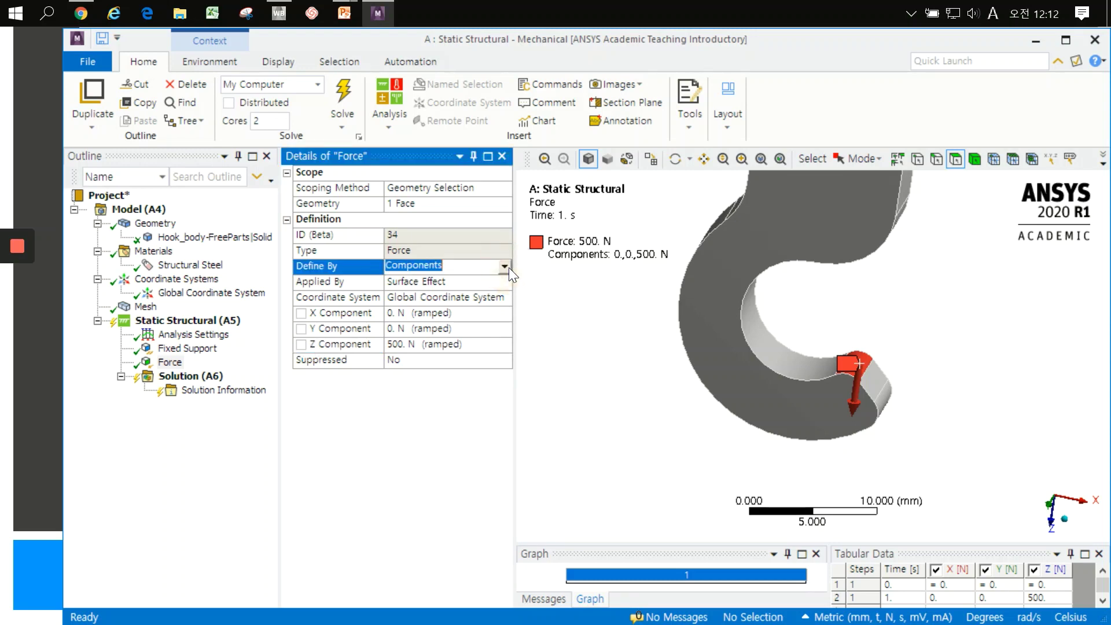
pyautogui.click(412, 293)
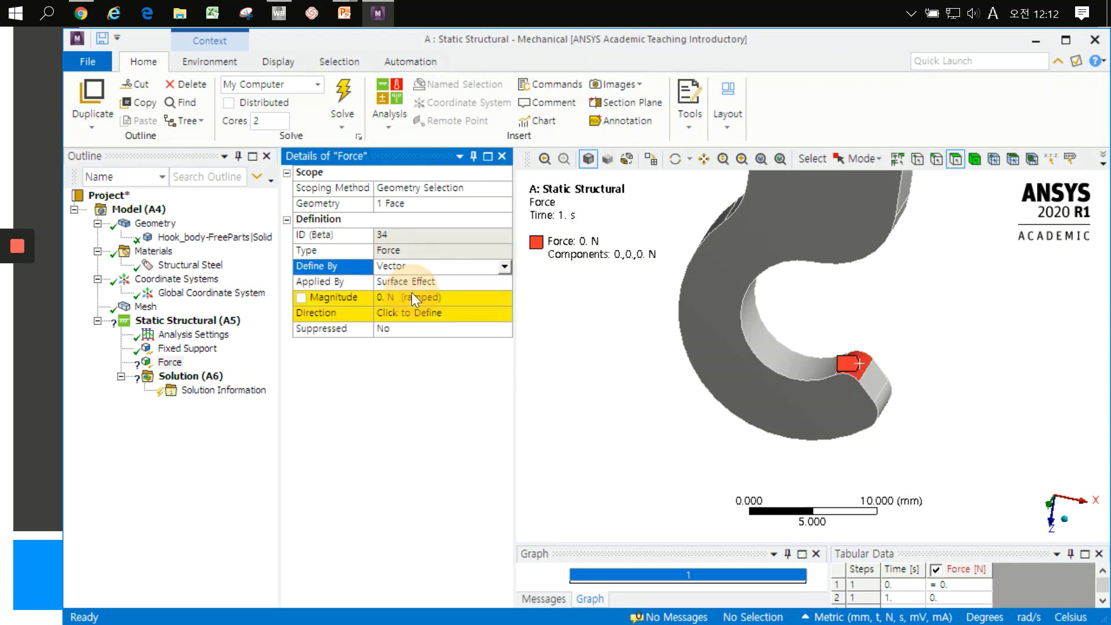
pyautogui.click(387, 294)
pyautogui.write('500')
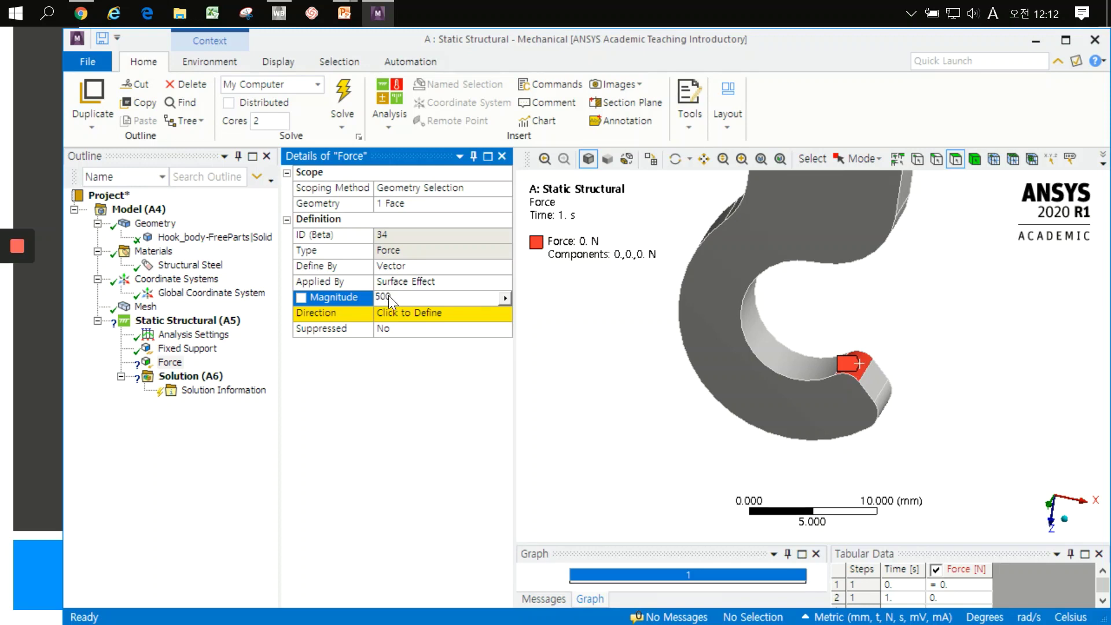
pyautogui.press('Return')
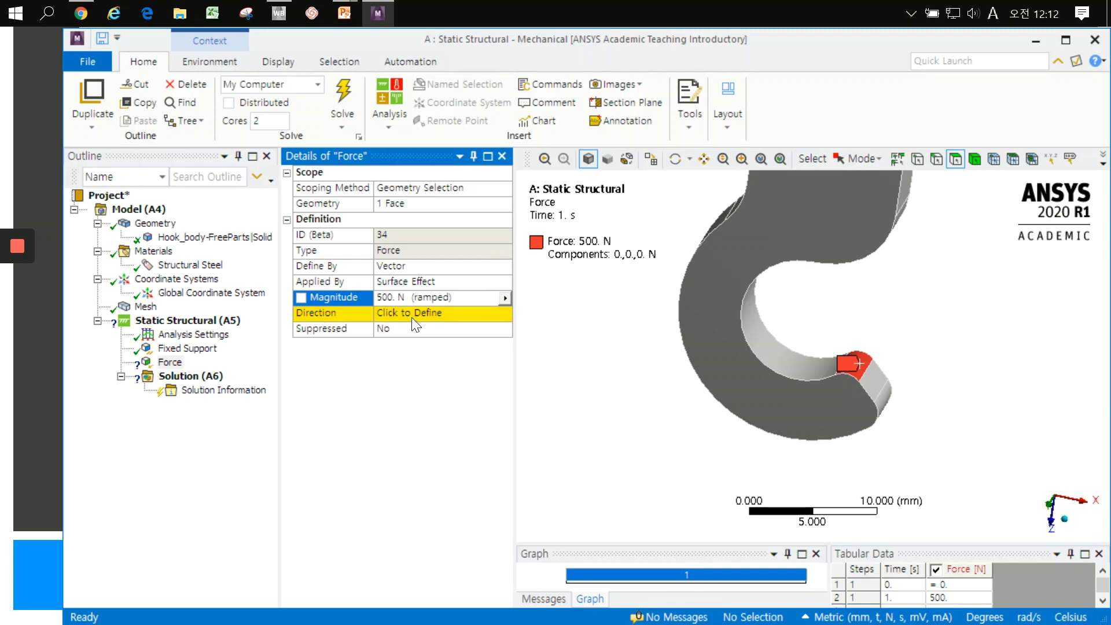
# - Try several hook edges and a corner vertex as the force direction
pyautogui.click(411, 318)
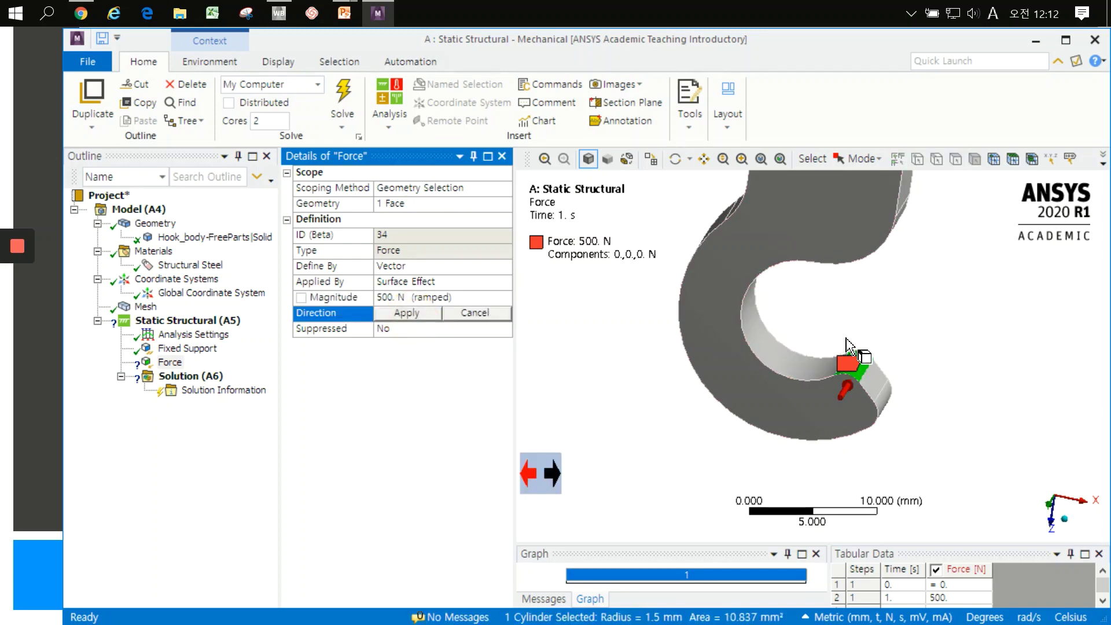
pyautogui.scroll(3, 850, 347)
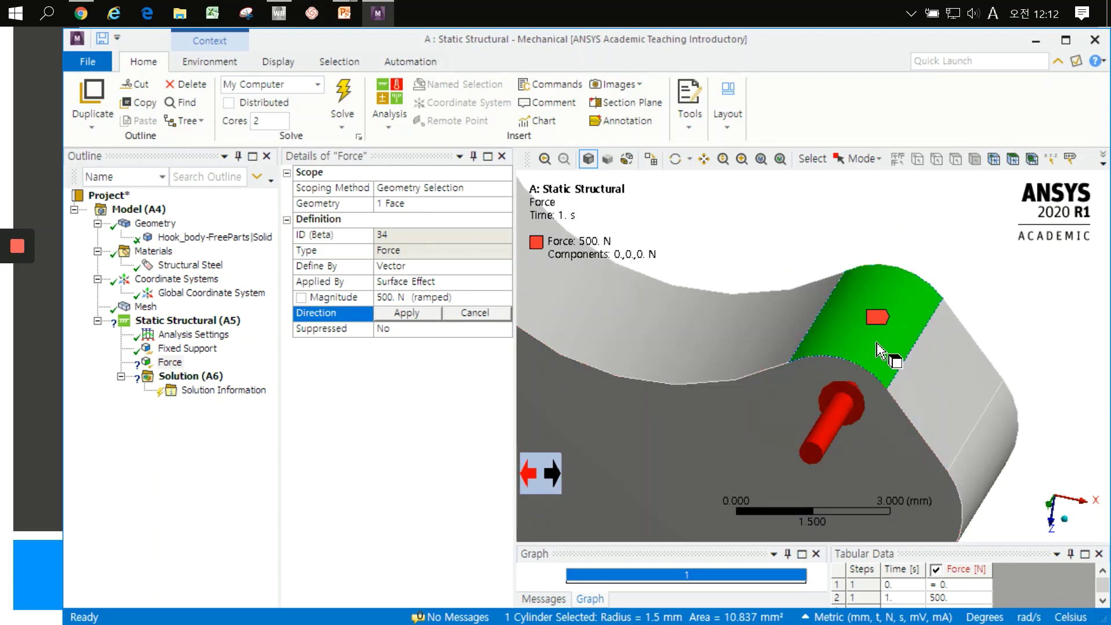
pyautogui.moveTo(877, 349)
pyautogui.mouseDown(button='middle')
pyautogui.moveTo(802, 341)
pyautogui.moveTo(891, 327)
pyautogui.mouseUp(button='middle')
pyautogui.scroll(-2, 895, 324)
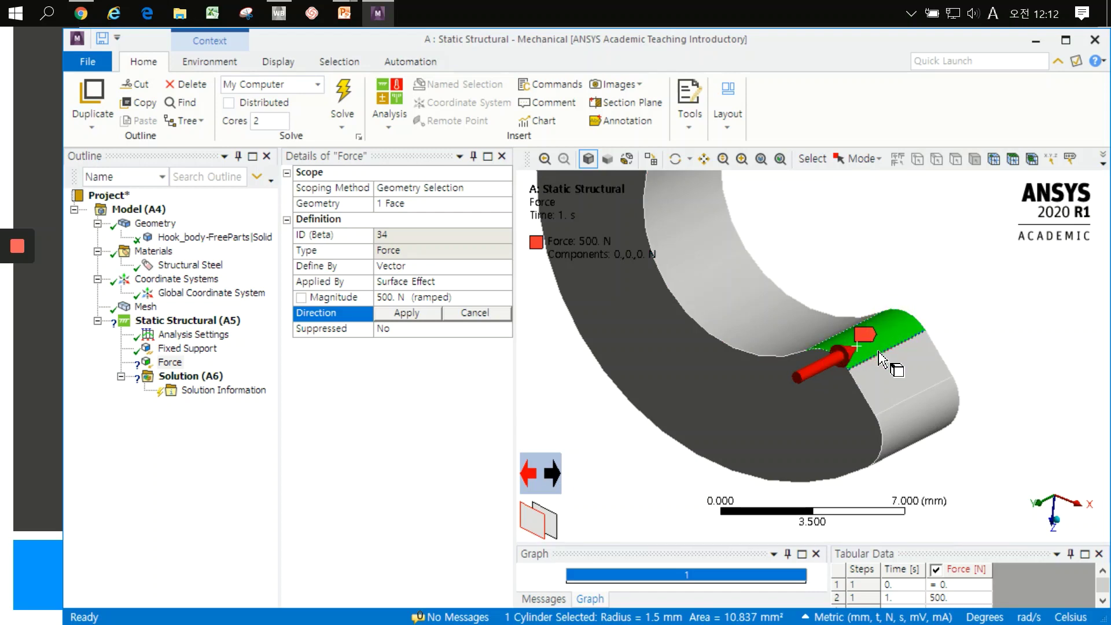
pyautogui.click(906, 345)
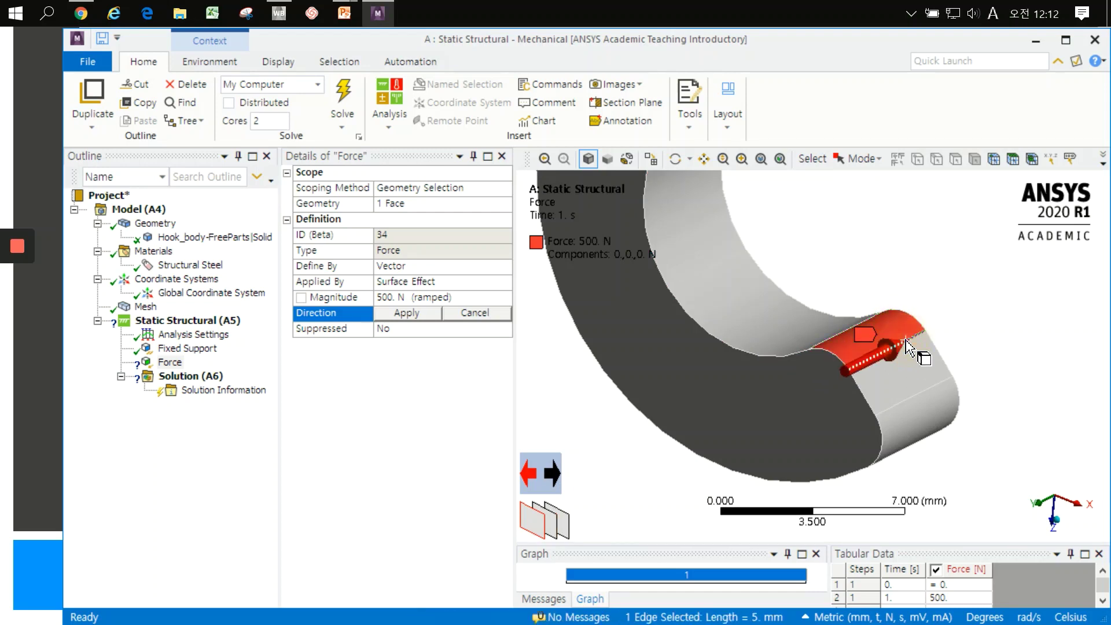
pyautogui.moveTo(907, 345); pyautogui.dragTo(851, 403, button='middle')
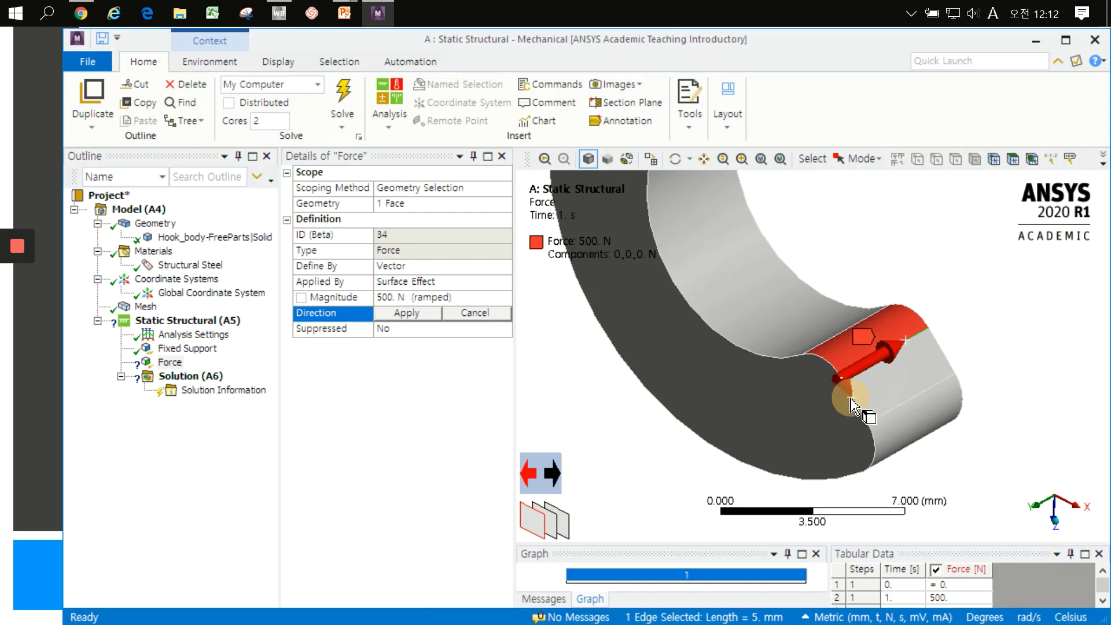
pyautogui.click(946, 371)
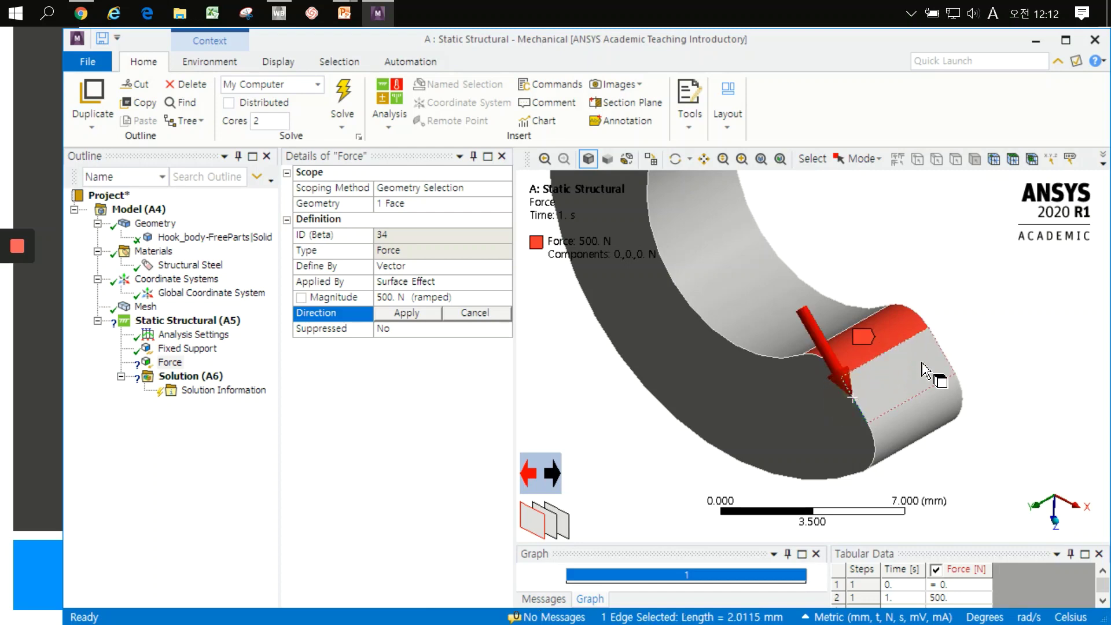
pyautogui.click(852, 309)
pyautogui.click(868, 426)
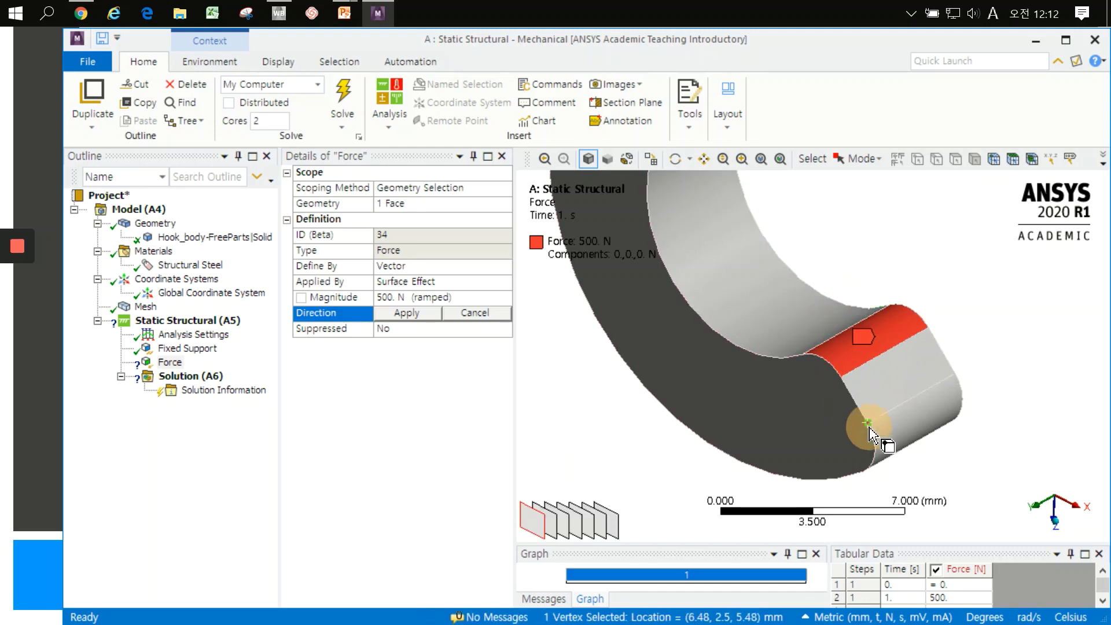
pyautogui.click(875, 429)
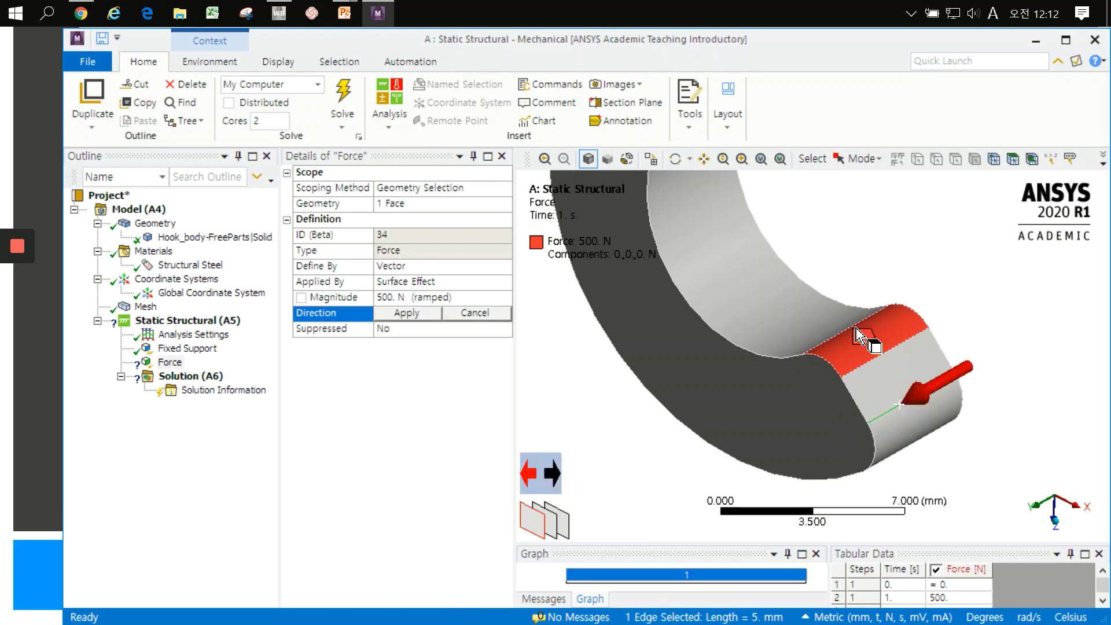
pyautogui.scroll(-3, 851, 366)
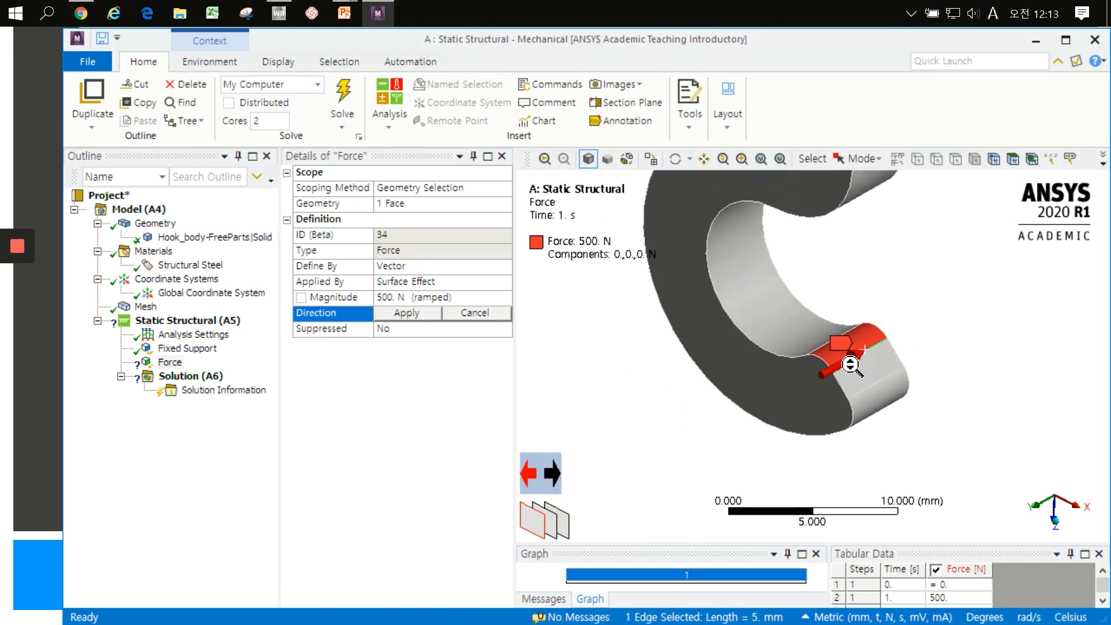
# - Switch the force back to Components with 500 N in the Z Component
pyautogui.click(506, 268)
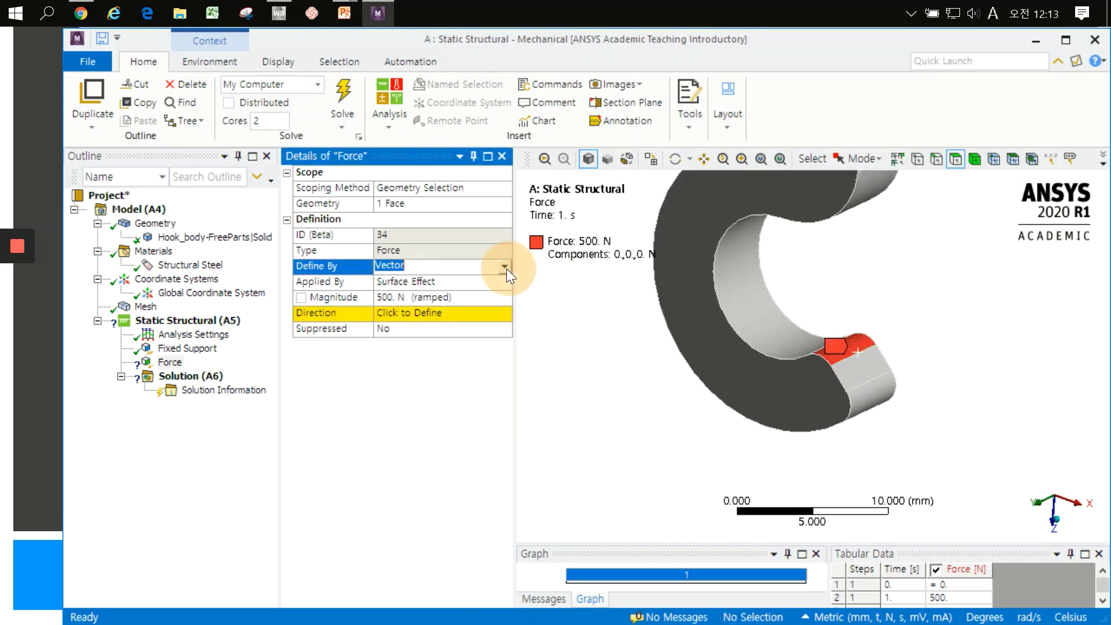
pyautogui.click(427, 283)
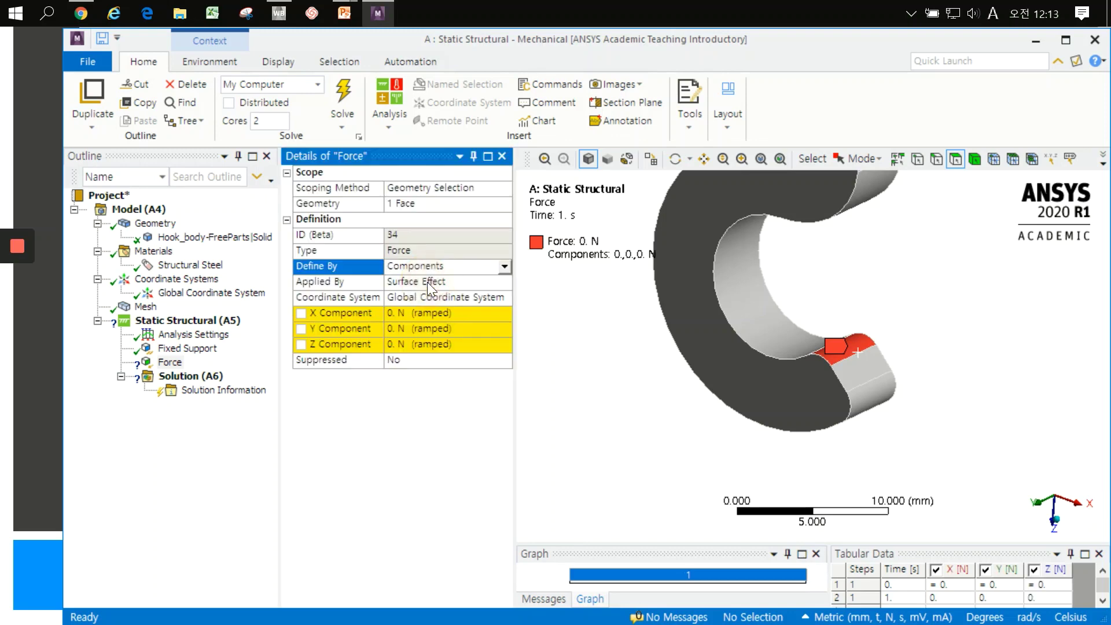
pyautogui.click(432, 347)
pyautogui.write('50')
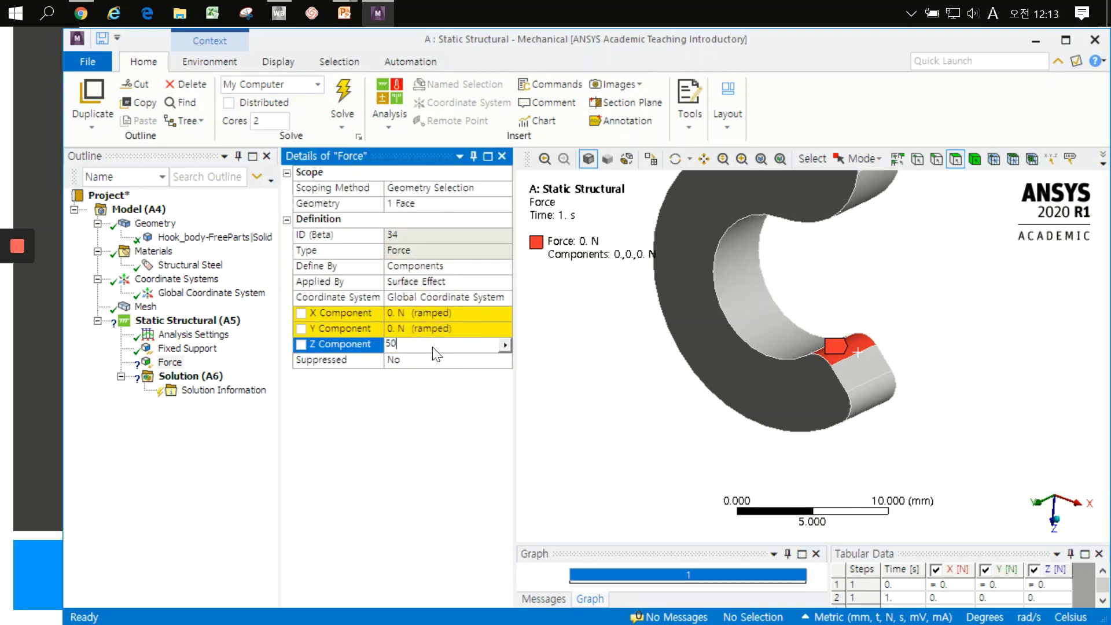
pyautogui.write('0')
pyautogui.press('Return')
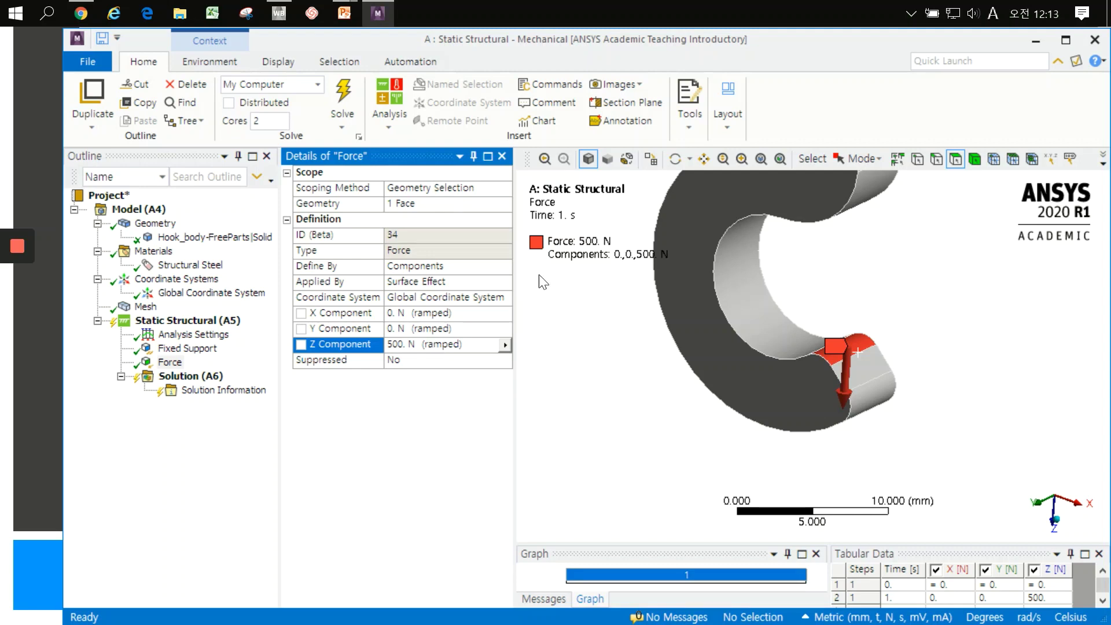
pyautogui.scroll(-2, 808, 267)
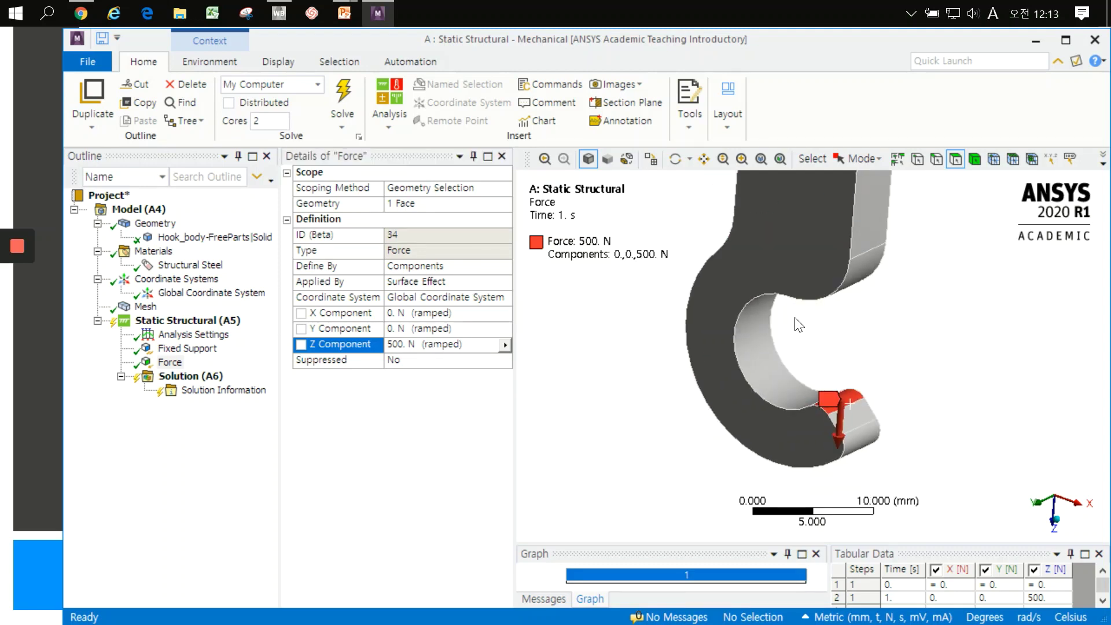
# - Briefly set the Z Component to 0, then restore it to 500 N
pyautogui.click(450, 346)
pyautogui.write('0')
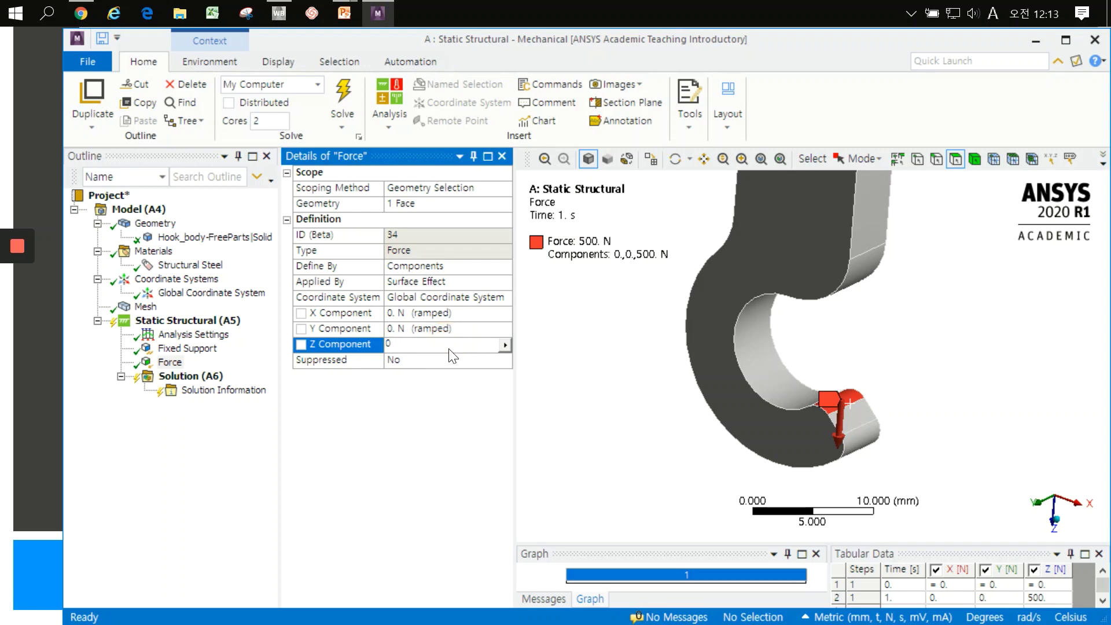
pyautogui.press('Return')
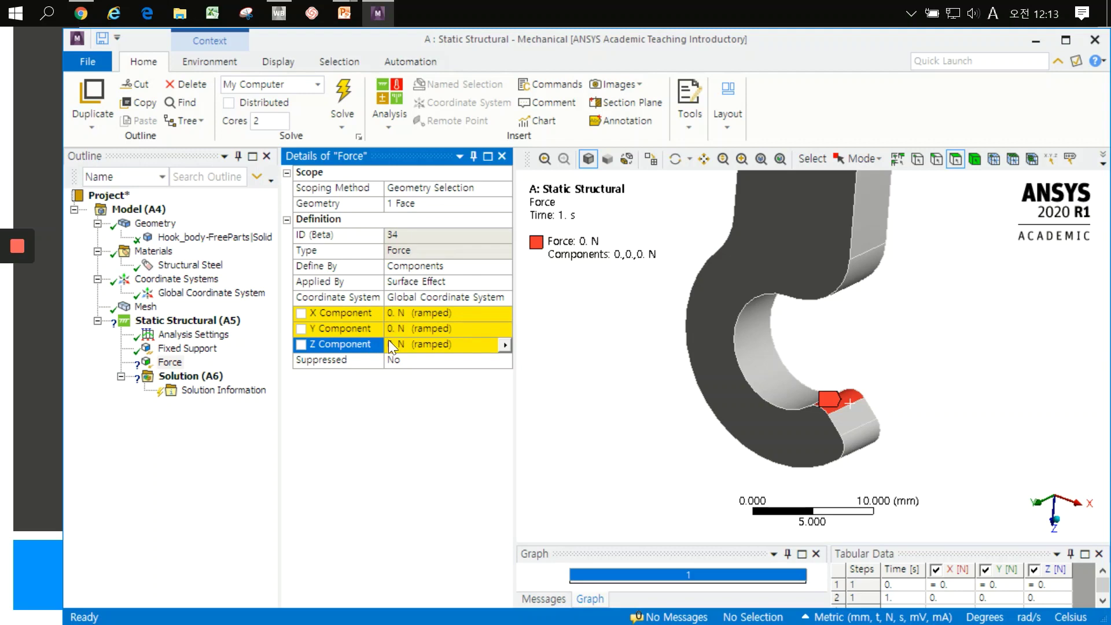
pyautogui.click(443, 349)
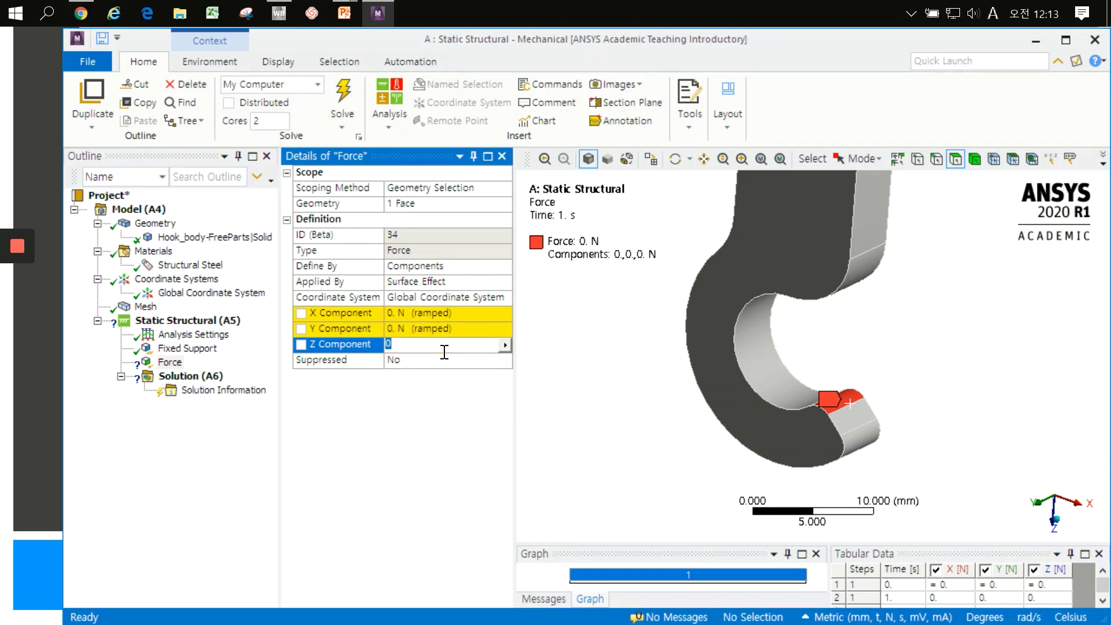
pyautogui.write('500')
pyautogui.press('Return')
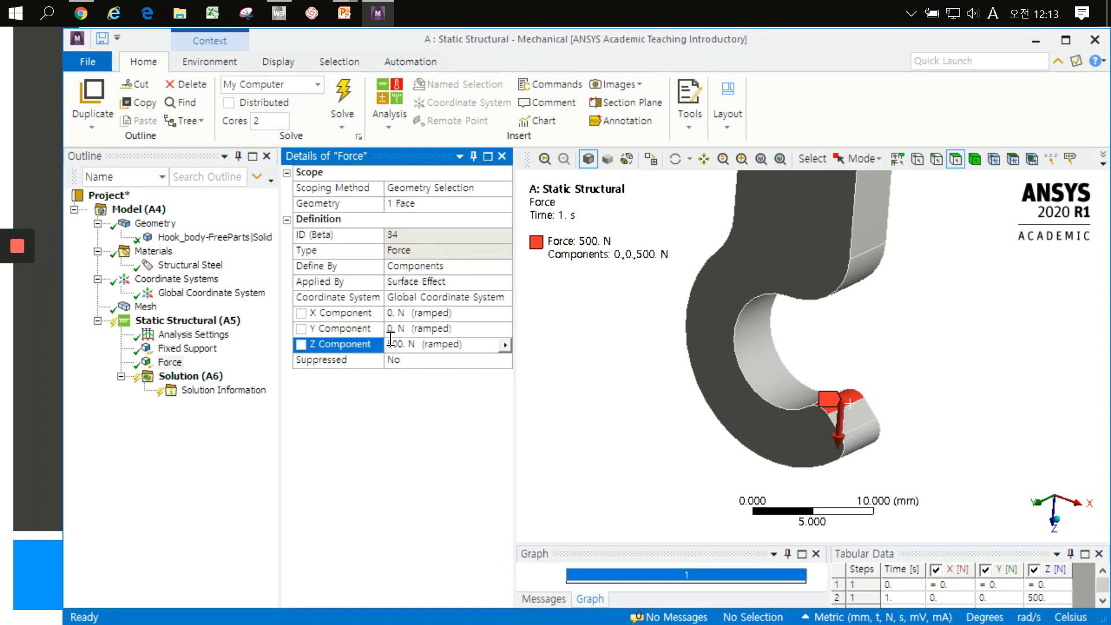
# - Try 500 N in the X Component, then reset X to 0
pyautogui.click(415, 316)
pyautogui.write('500')
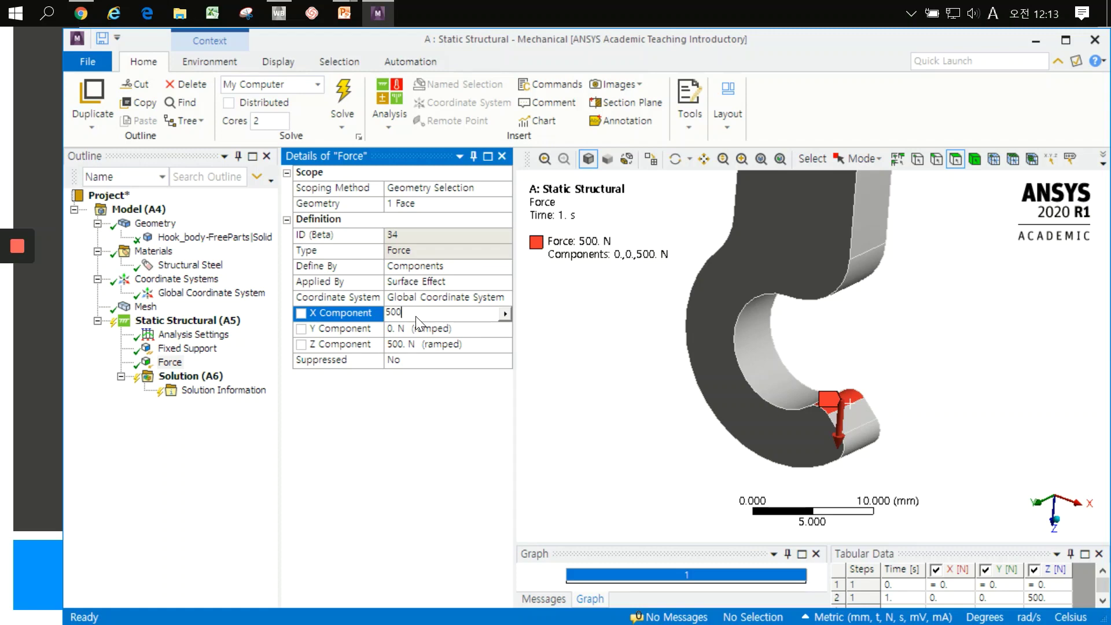
pyautogui.press('Return')
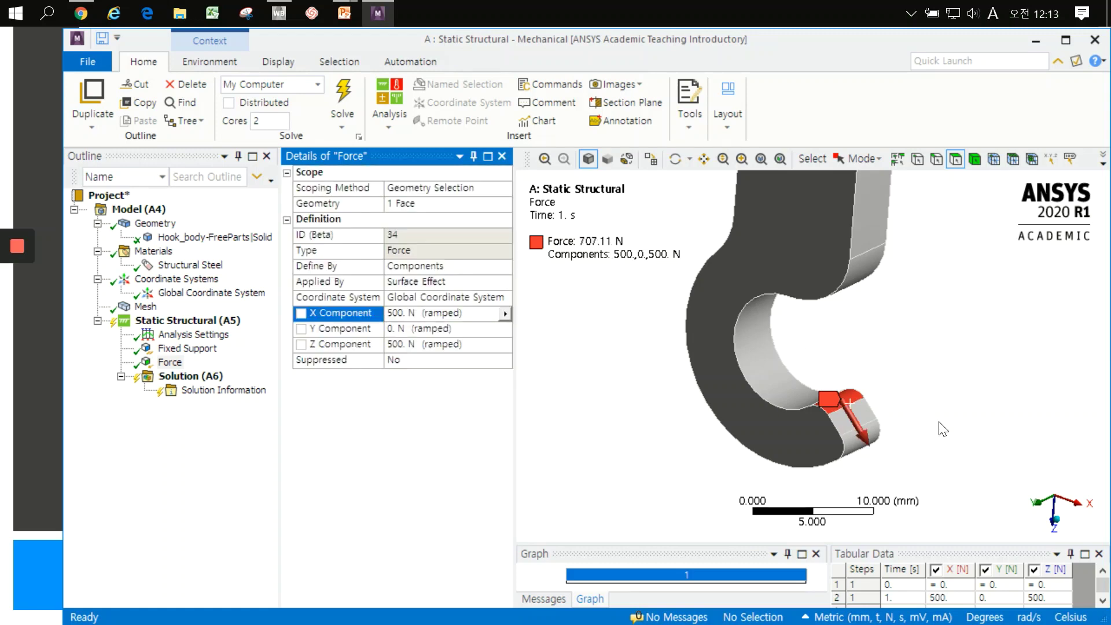
pyautogui.click(1036, 503)
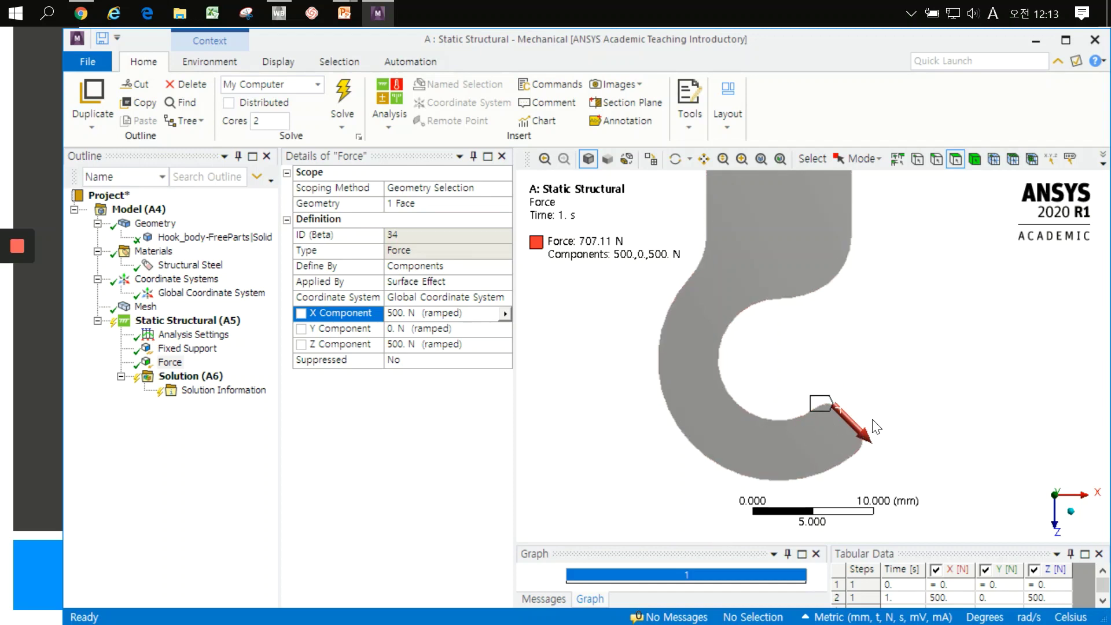
pyautogui.click(443, 316)
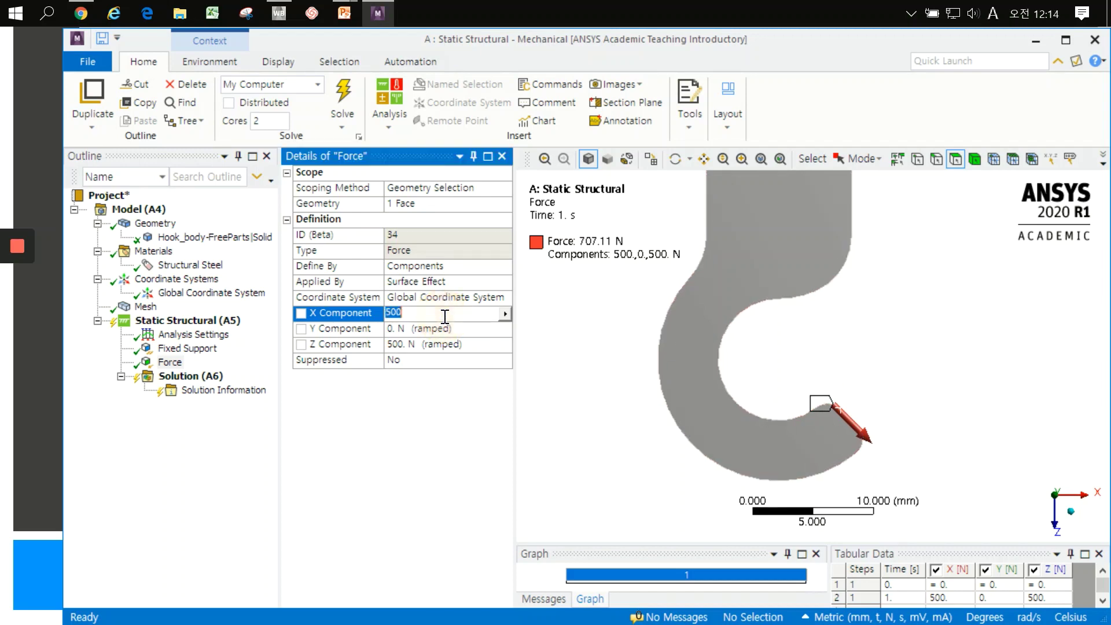
pyautogui.write('0')
pyautogui.press('Return')
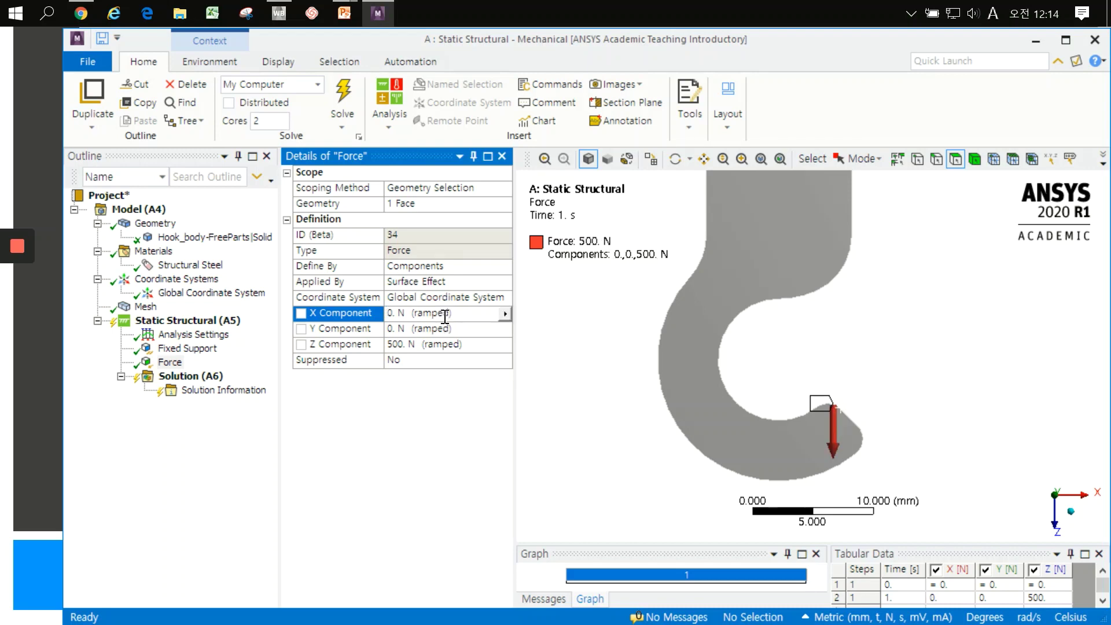
pyautogui.moveTo(802, 318)
pyautogui.mouseDown(button='middle')
pyautogui.moveTo(783, 362)
pyautogui.moveTo(734, 351)
pyautogui.mouseUp(button='middle')
pyautogui.scroll(-3, 783, 363)
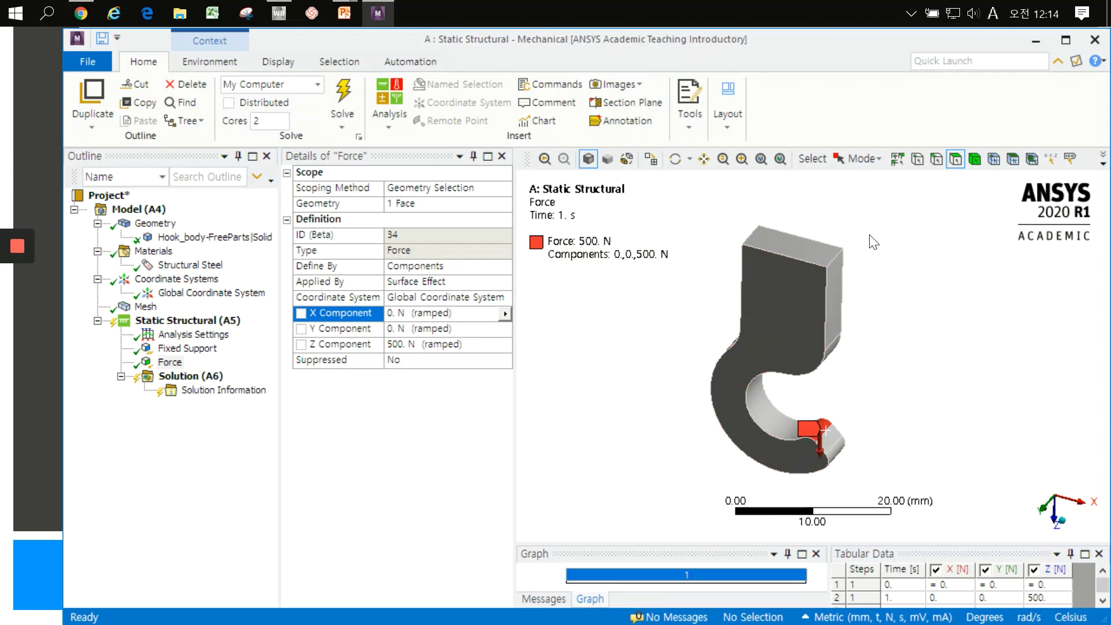
pyautogui.click(208, 321)
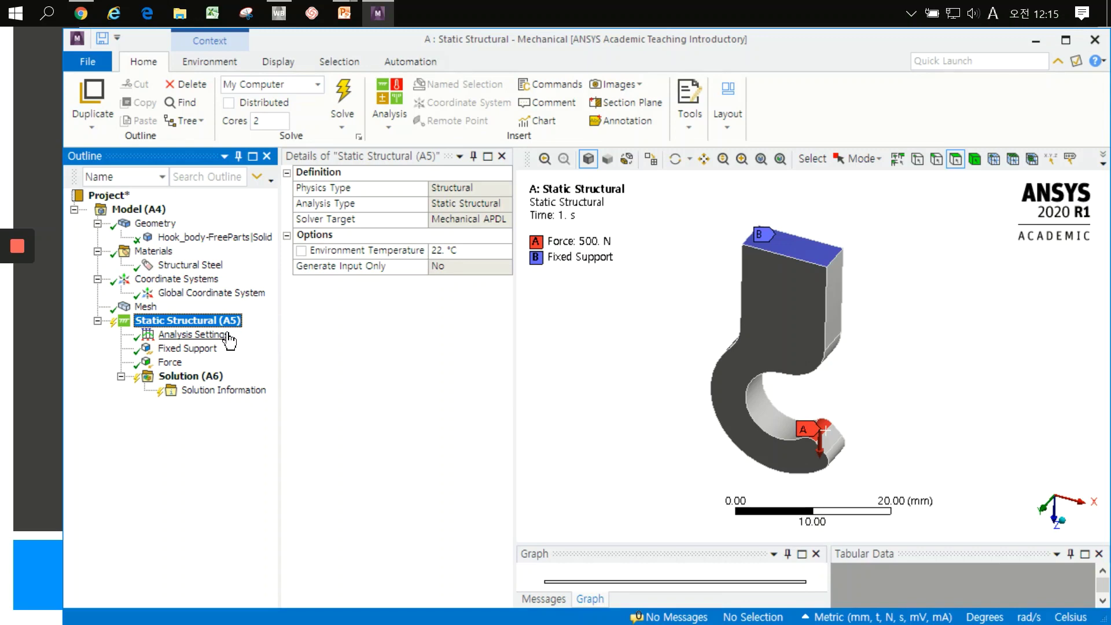
# - Review Analysis Settings, solve Solution (A6), and confirm its status reads Done
pyautogui.click(213, 335)
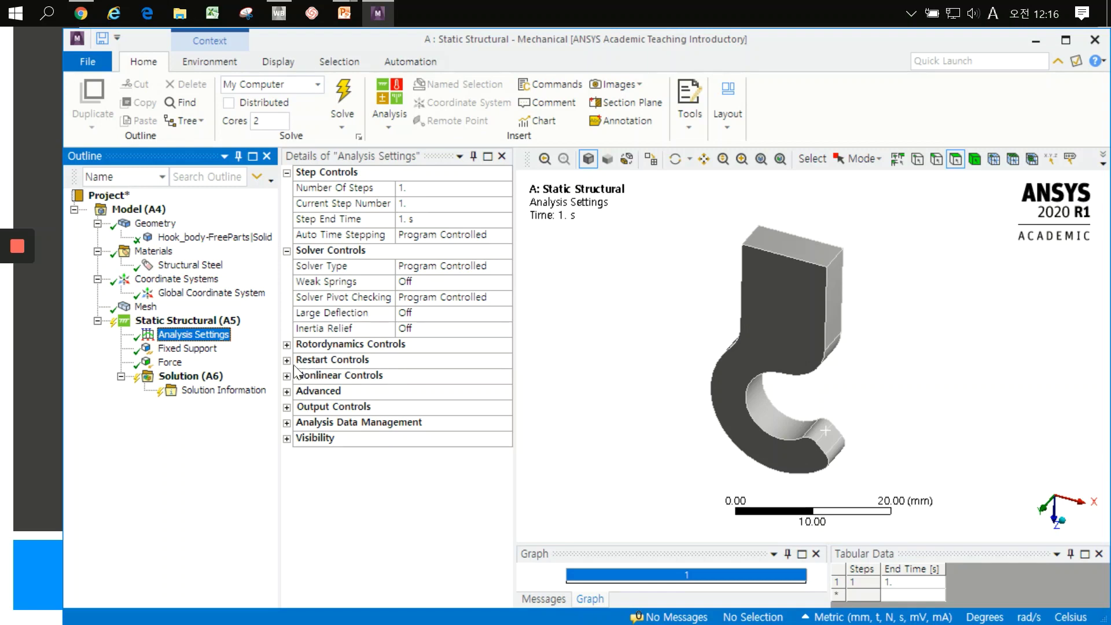
pyautogui.click(191, 376)
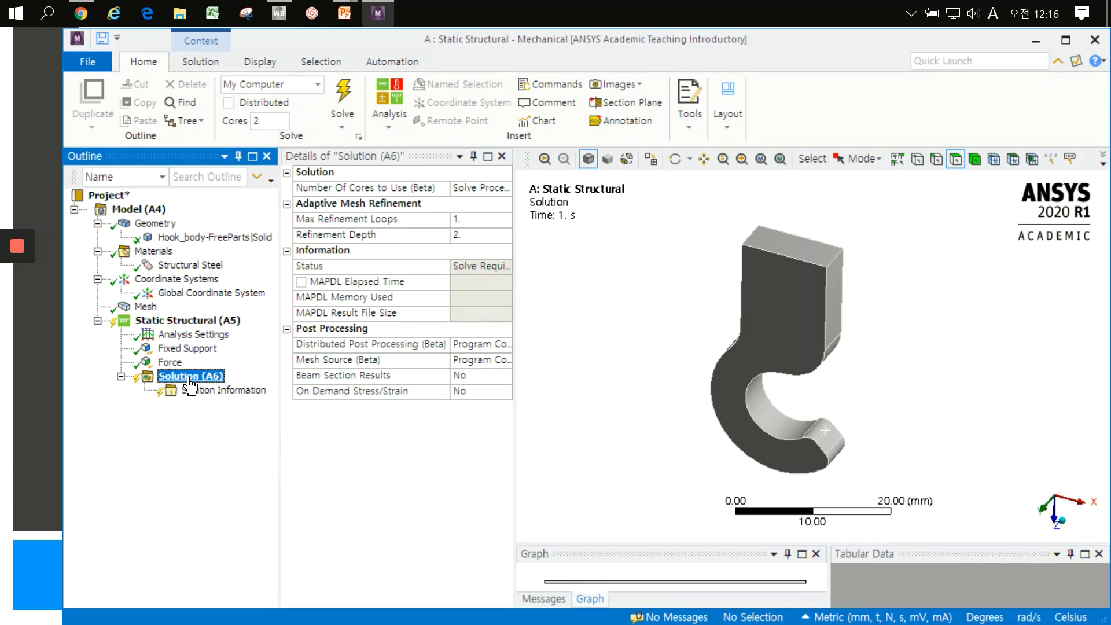
pyautogui.rightClick(189, 377)
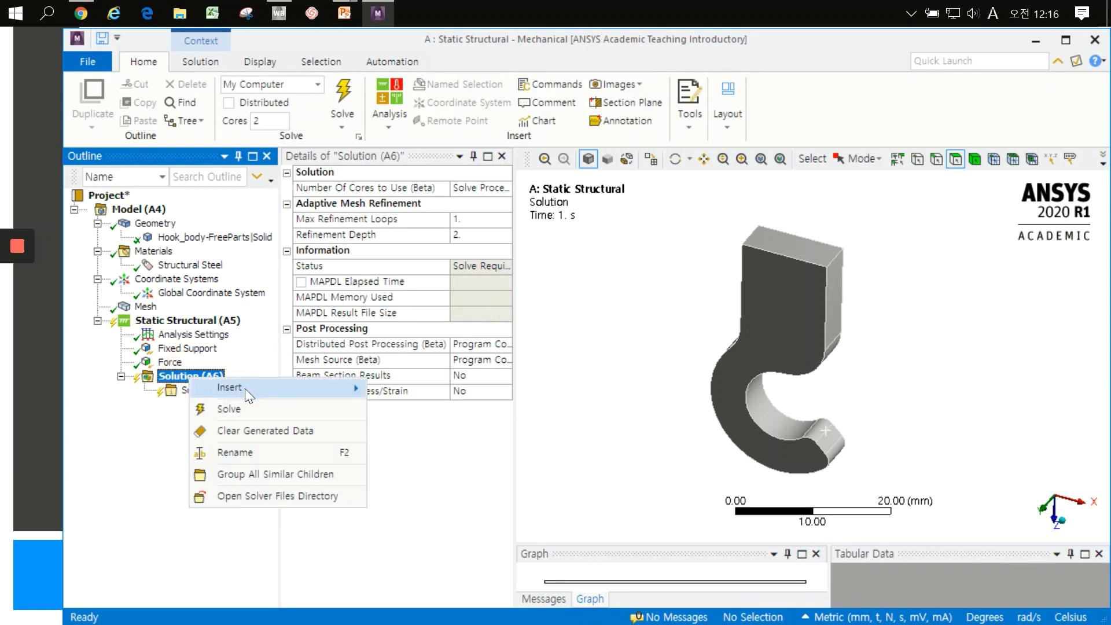
pyautogui.click(250, 409)
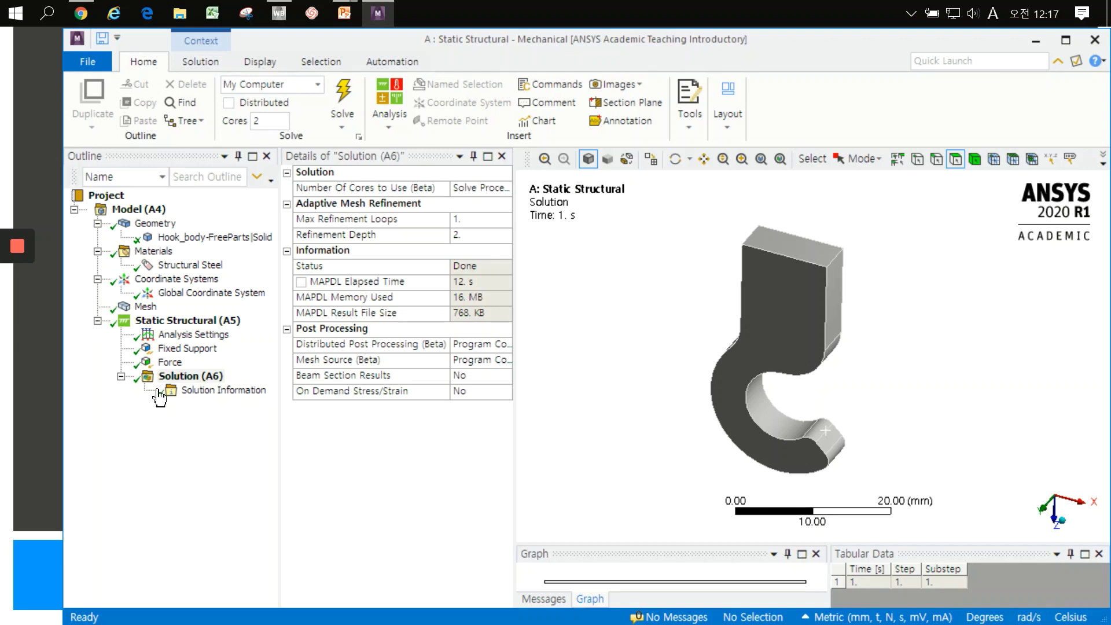
pyautogui.click(184, 377)
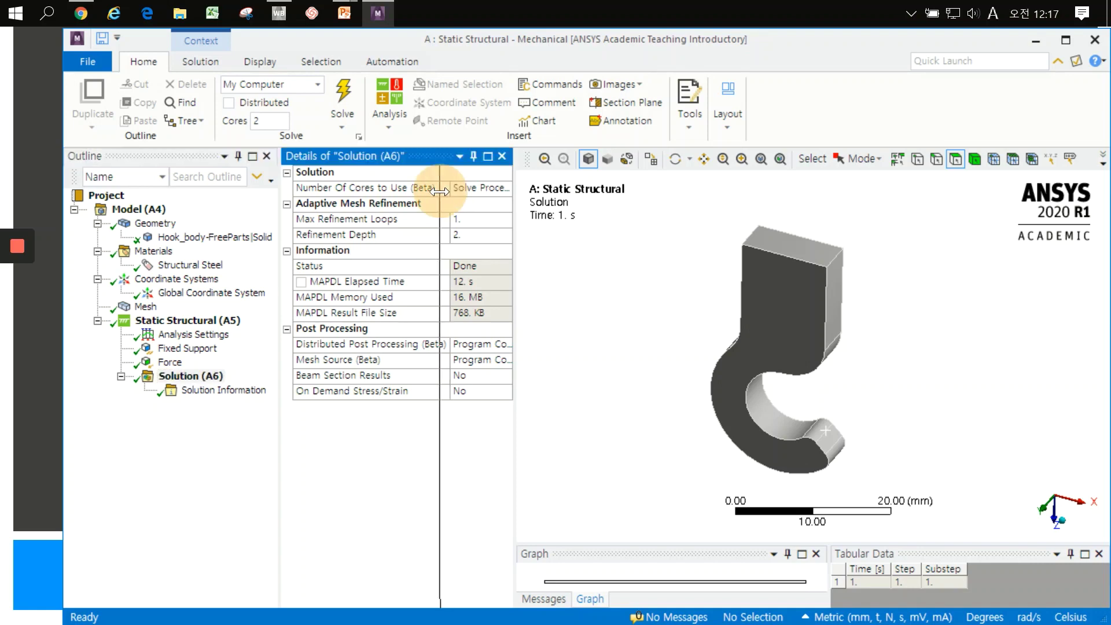
pyautogui.moveTo(450, 196); pyautogui.dragTo(430, 196)
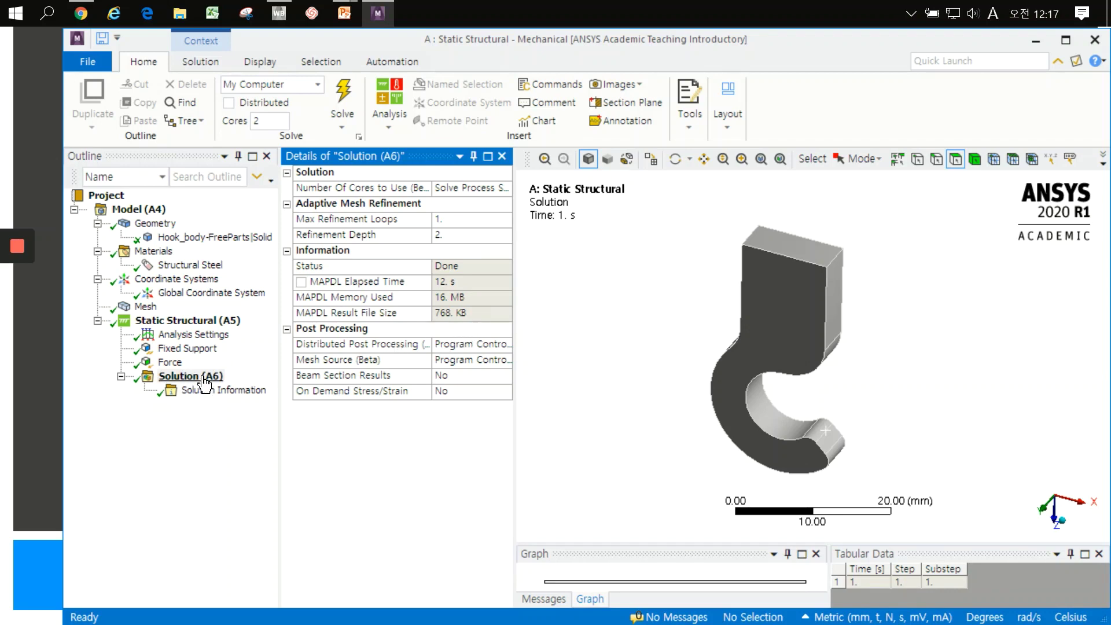
pyautogui.click(201, 61)
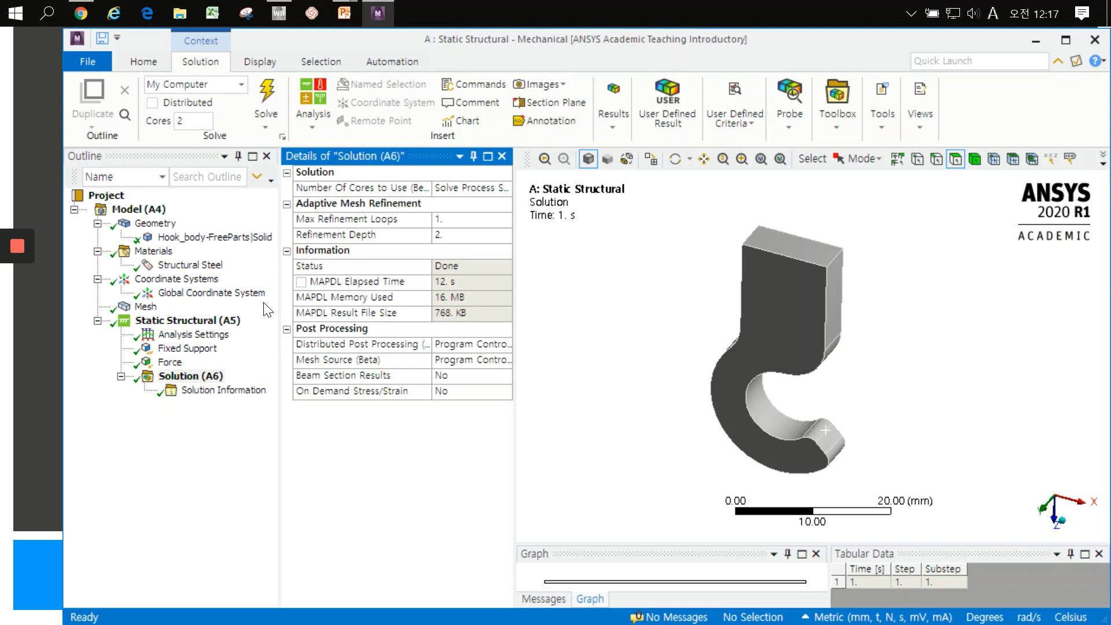
# - Insert Total Deformation and Equivalent (von-Mises) Stress results under Solution (A6)
pyautogui.click(195, 378)
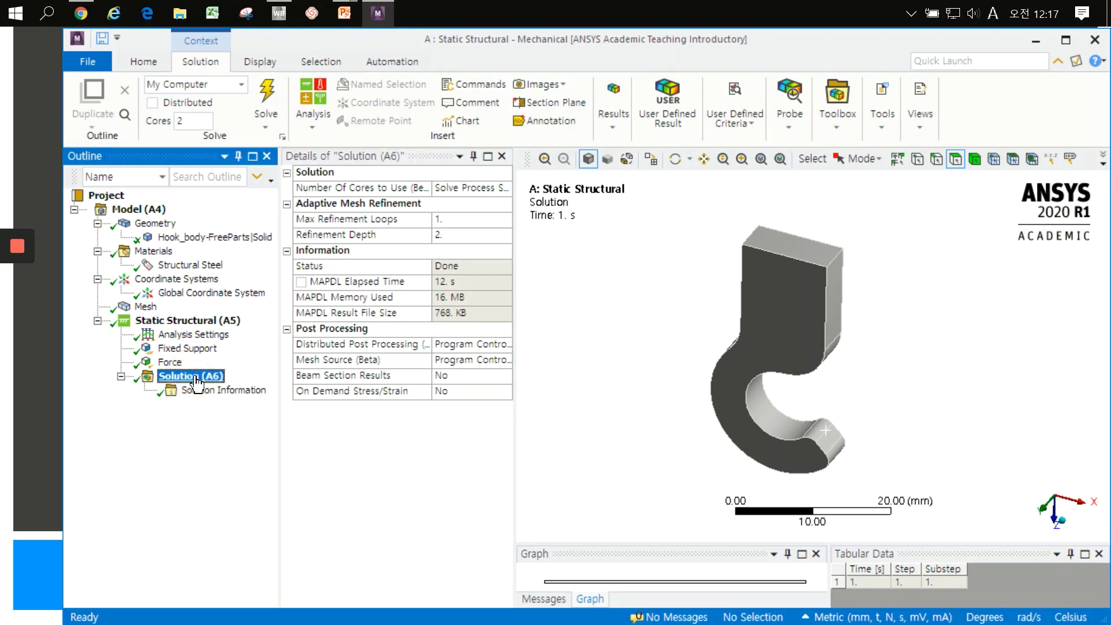
pyautogui.rightClick(196, 381)
pyautogui.moveTo(286, 386)
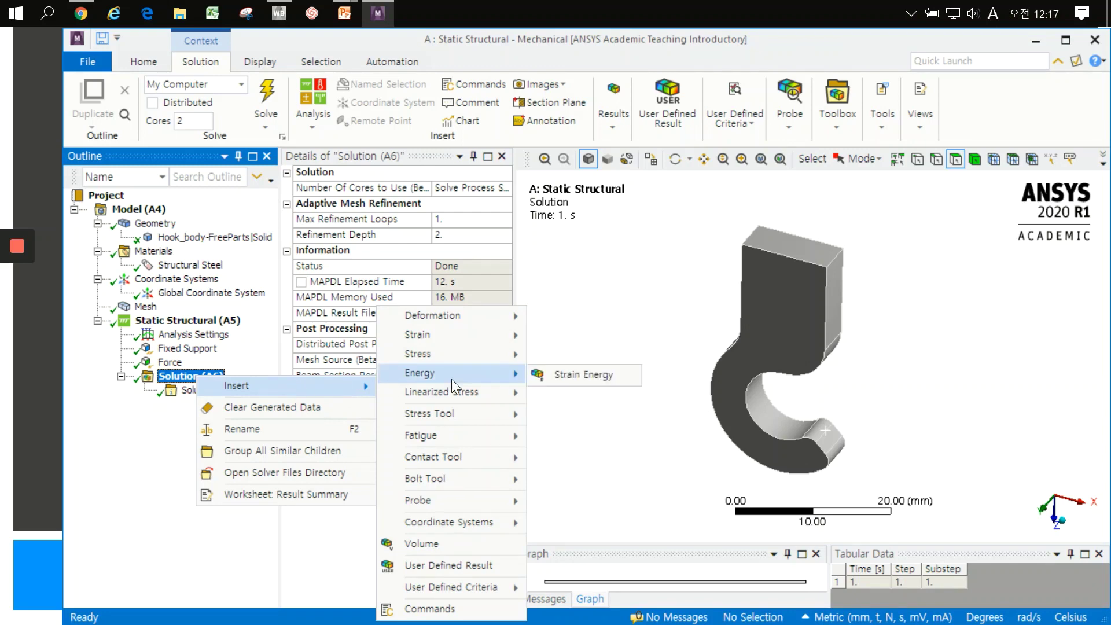
pyautogui.moveTo(452, 315)
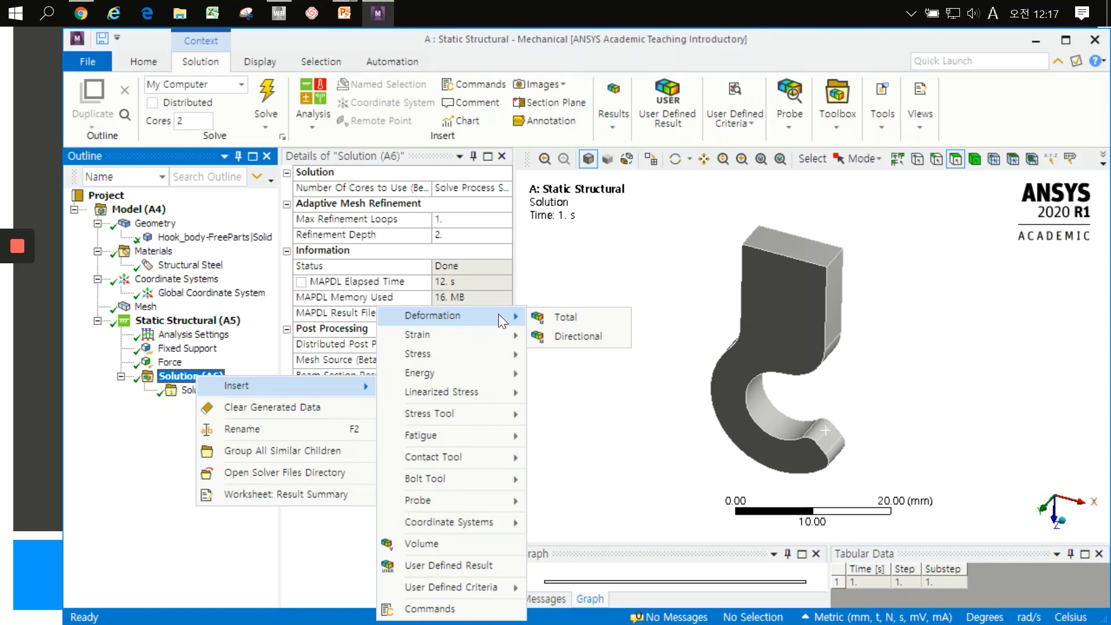
pyautogui.click(596, 316)
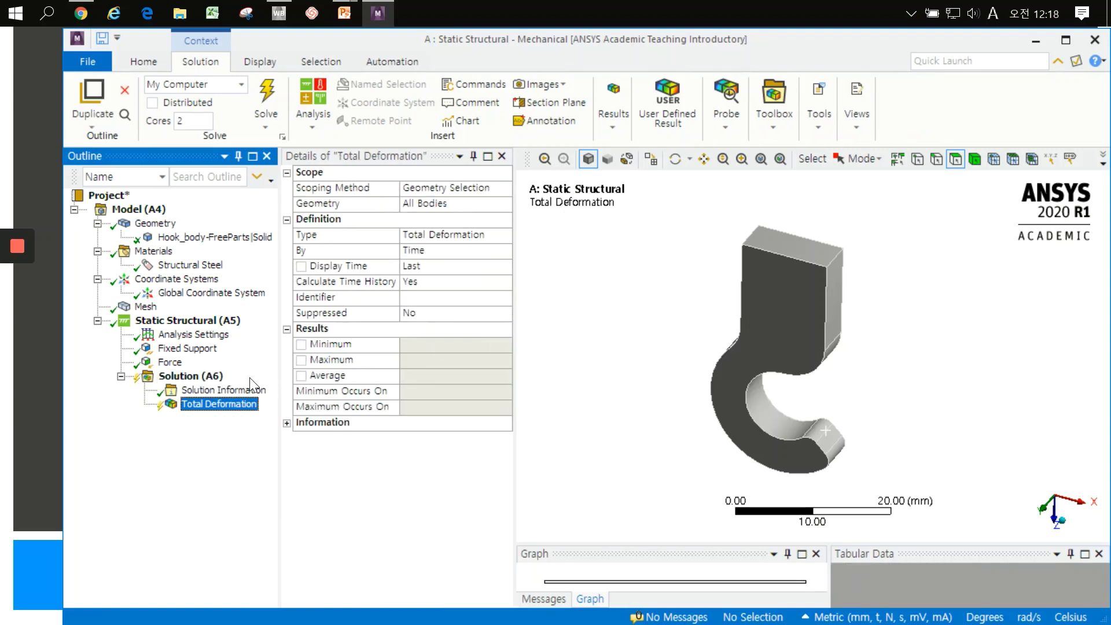
pyautogui.rightClick(203, 381)
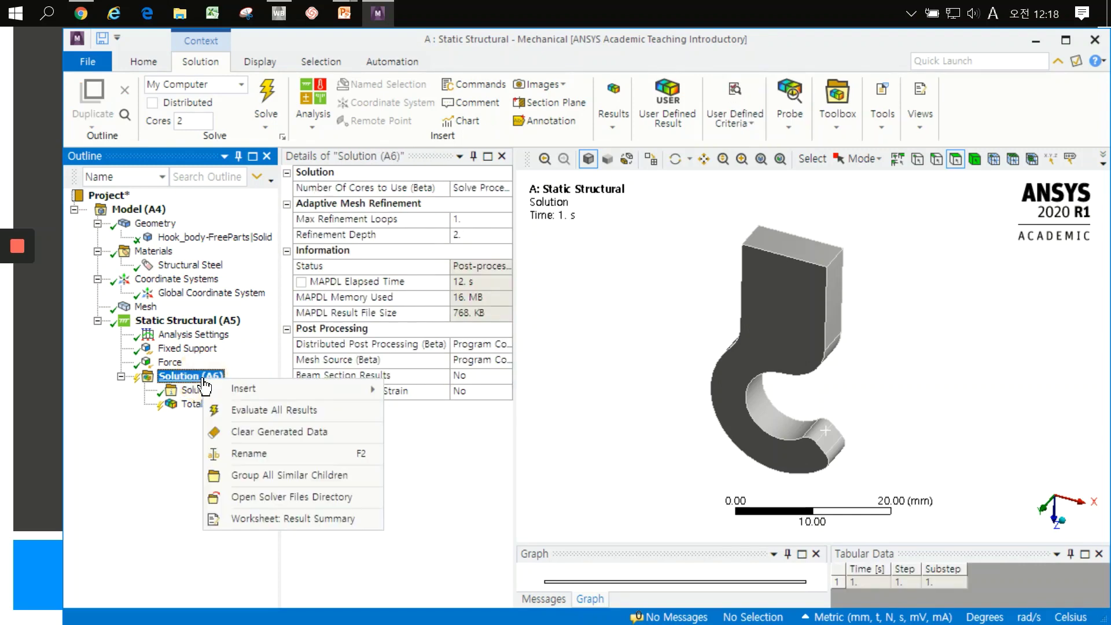
pyautogui.moveTo(425, 353)
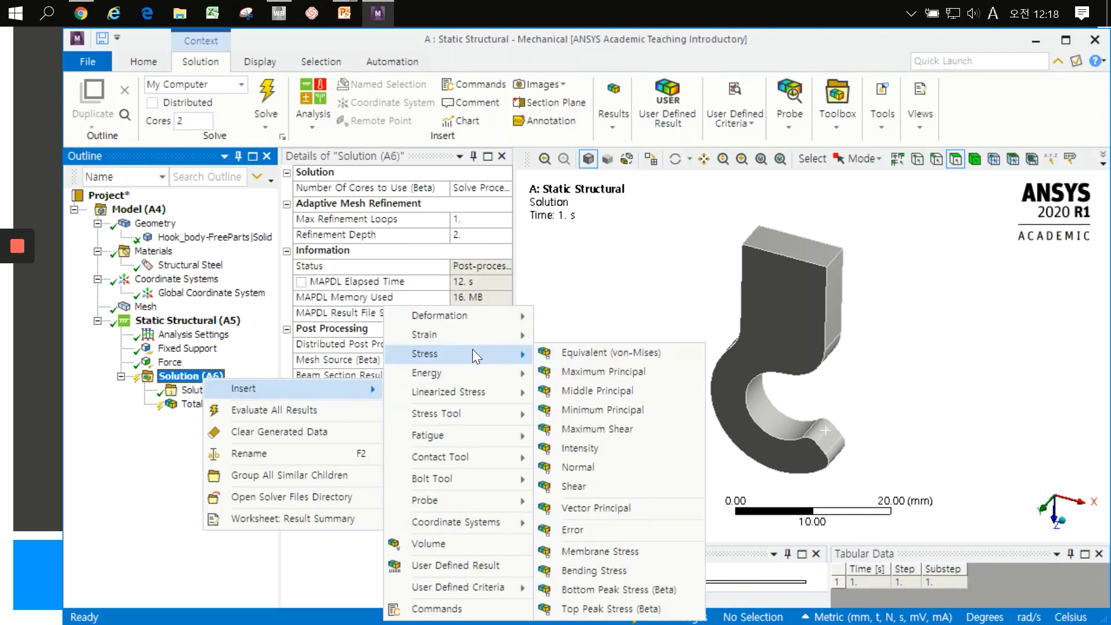
pyautogui.click(665, 352)
# - Evaluate all results of the solution
pyautogui.click(187, 376)
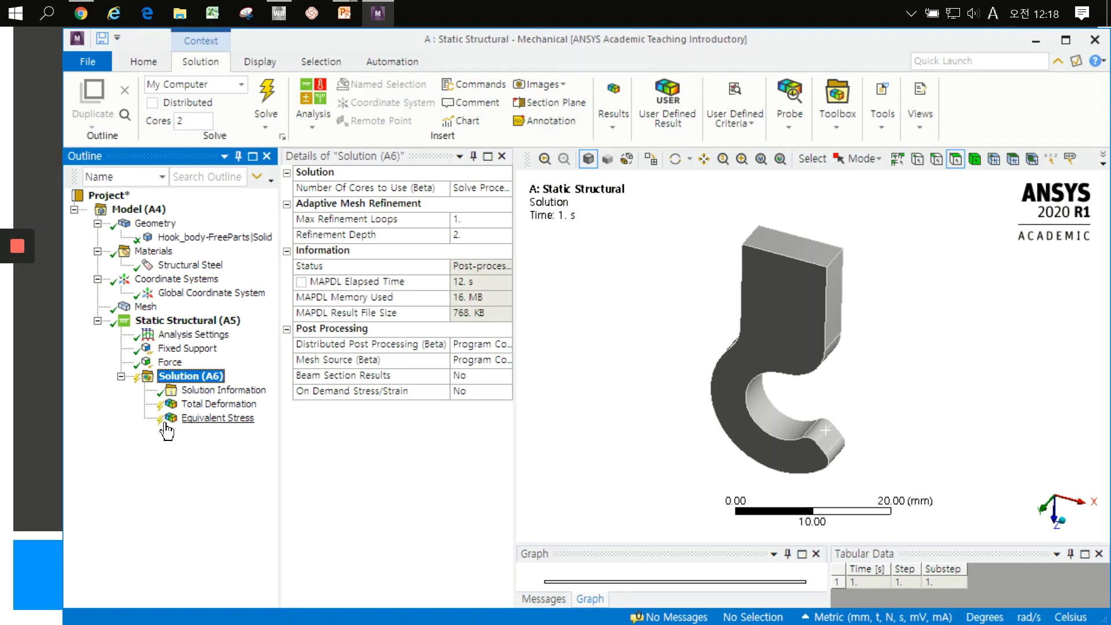
pyautogui.rightClick(176, 375)
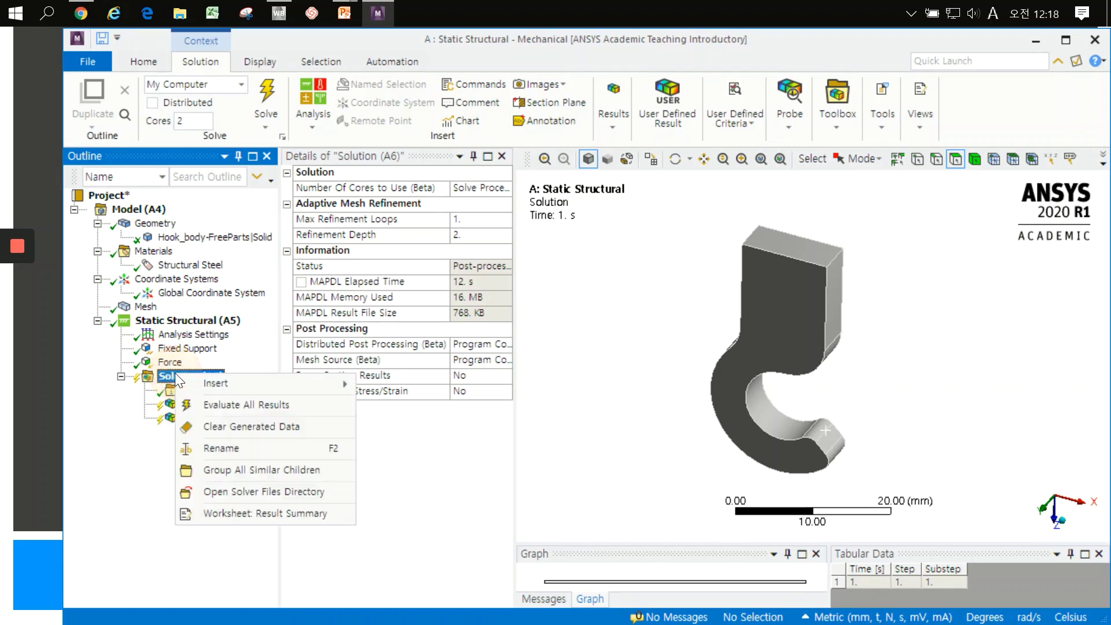
pyautogui.click(291, 409)
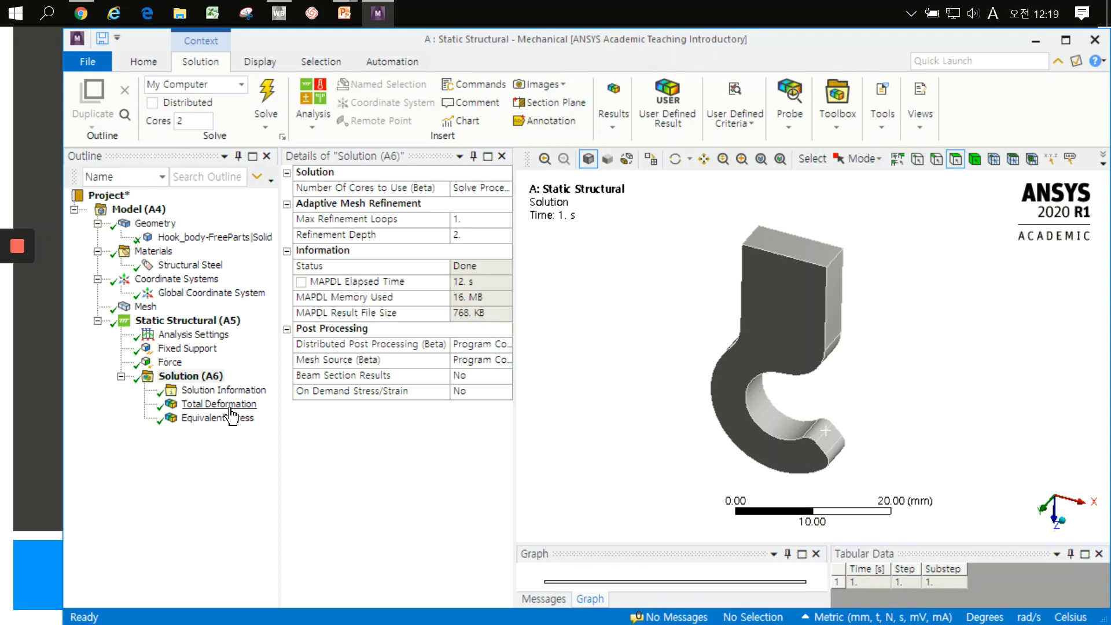
# - Display the Total Deformation contour (max 0.1391 mm) and orbit the hook to inspect it
pyautogui.click(218, 404)
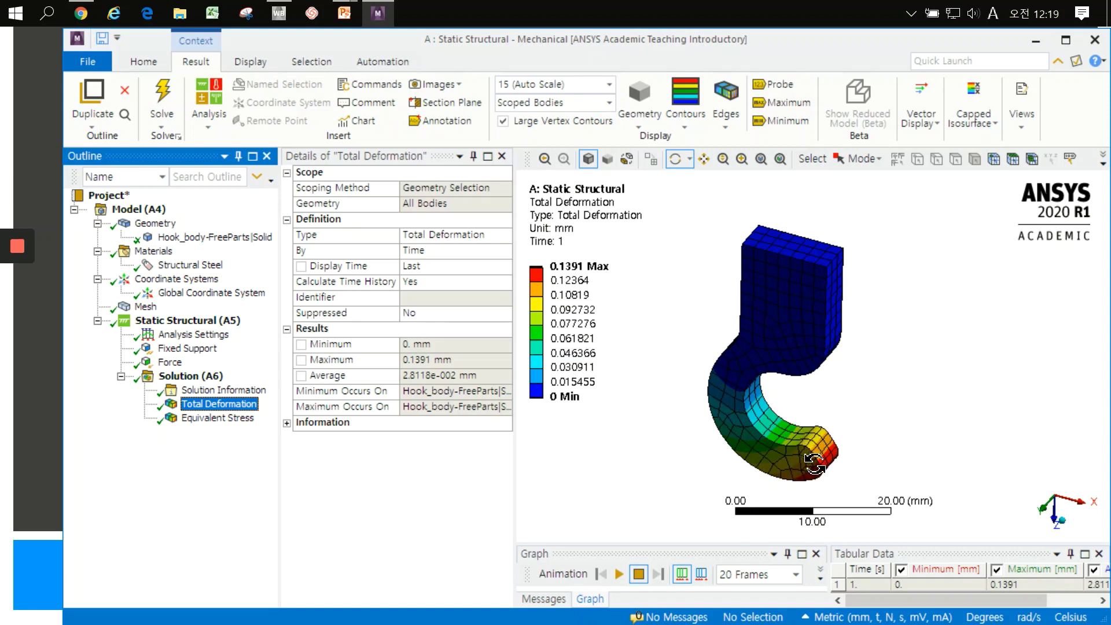
pyautogui.click(821, 449)
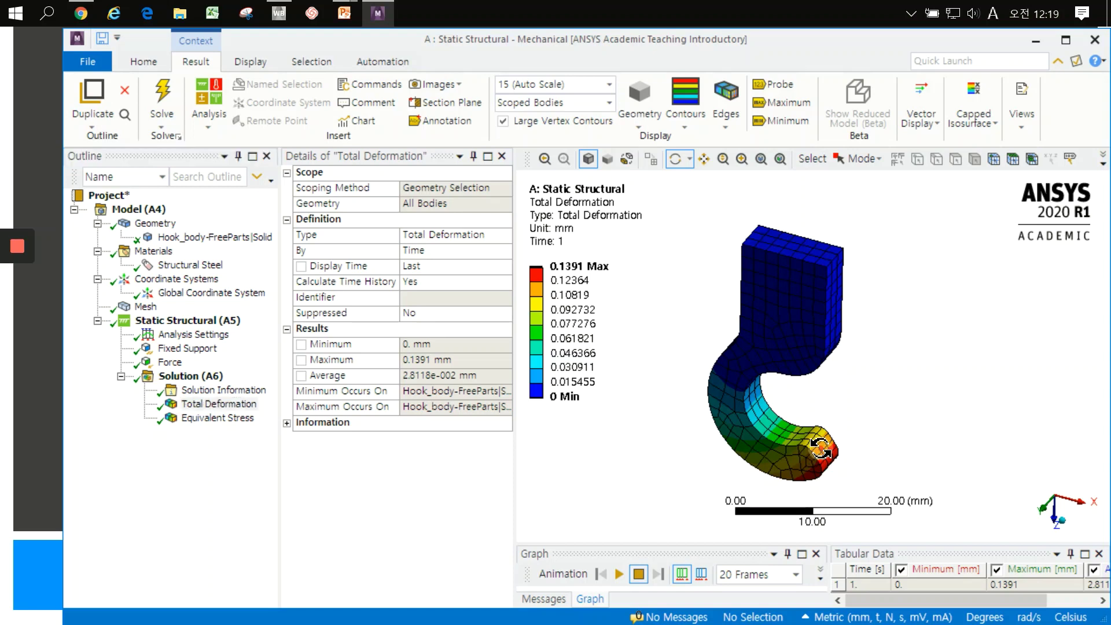
pyautogui.moveTo(820, 448); pyautogui.dragTo(863, 358)
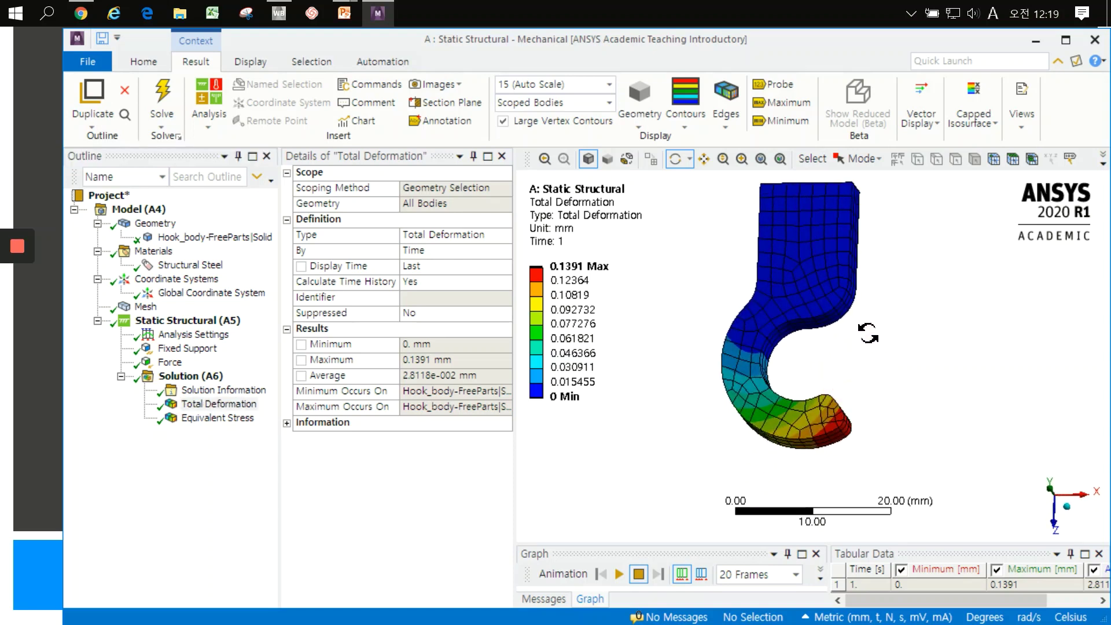
pyautogui.moveTo(866, 294)
pyautogui.mouseDown()
pyautogui.moveTo(882, 306)
pyautogui.moveTo(784, 243)
pyautogui.moveTo(804, 199)
pyautogui.moveTo(753, 248)
pyautogui.moveTo(818, 211)
pyautogui.moveTo(822, 232)
pyautogui.moveTo(799, 249)
pyautogui.moveTo(789, 242)
pyautogui.moveTo(788, 260)
pyautogui.mouseUp()
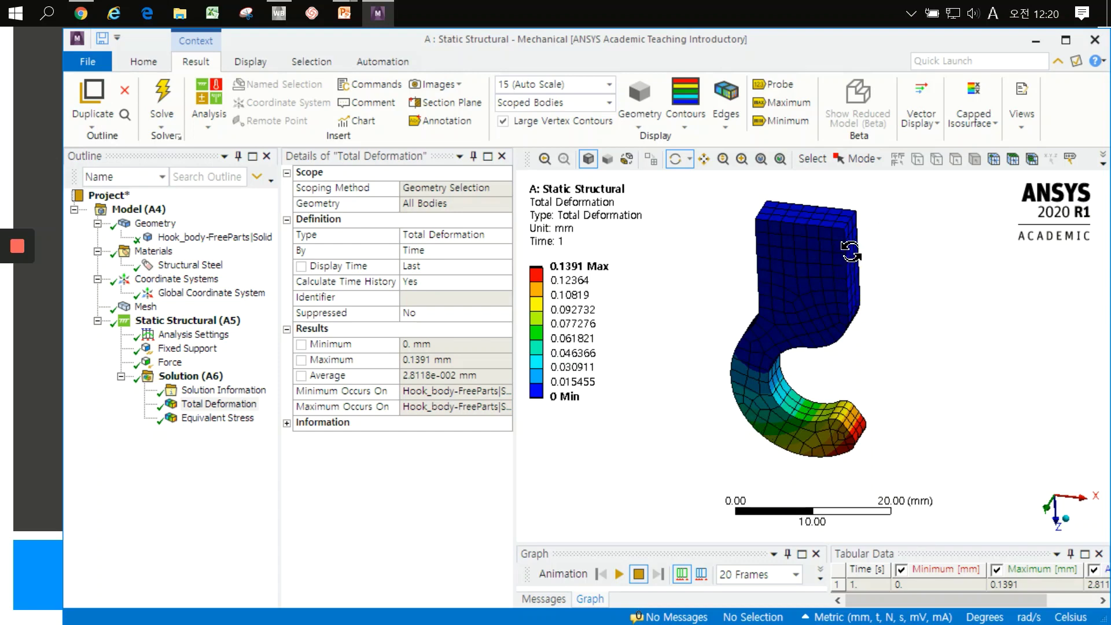
pyautogui.moveTo(851, 251)
pyautogui.mouseDown()
pyautogui.moveTo(853, 193)
pyautogui.moveTo(851, 203)
pyautogui.mouseUp()
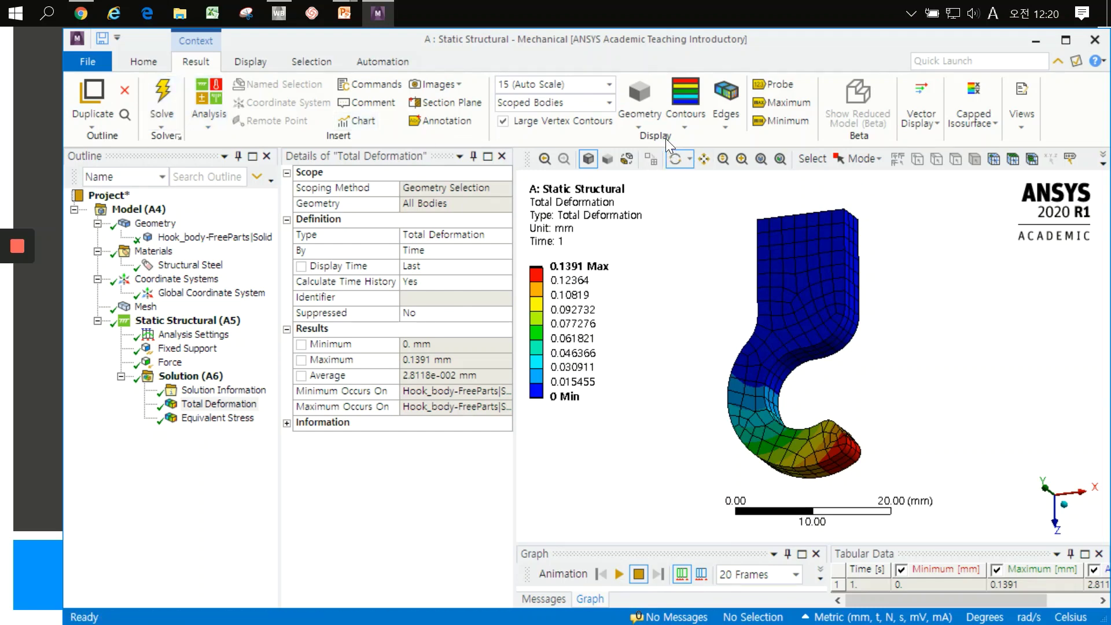
# - Show the undeformed wireframe over the deformation plot and zoom onto the hook's curved tip
pyautogui.click(727, 129)
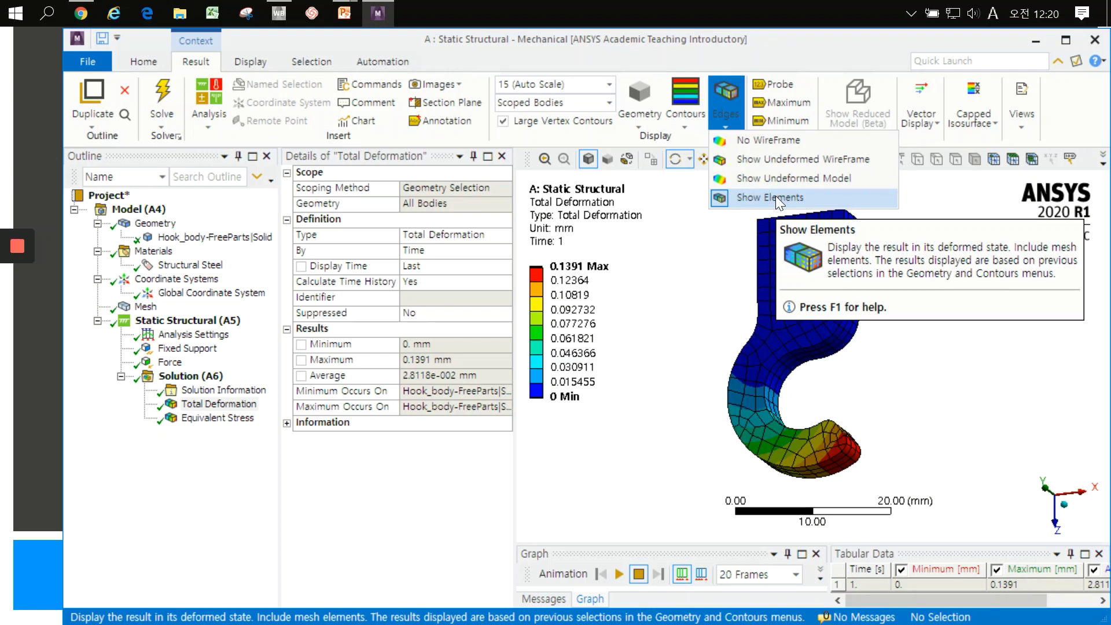
pyautogui.click(807, 161)
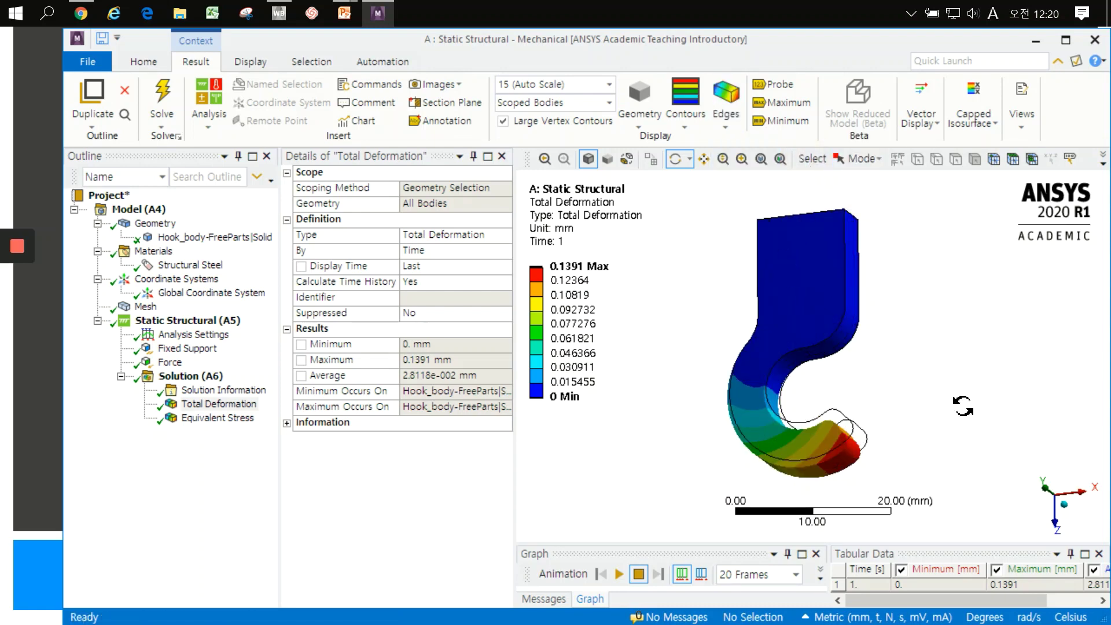
pyautogui.click(1044, 485)
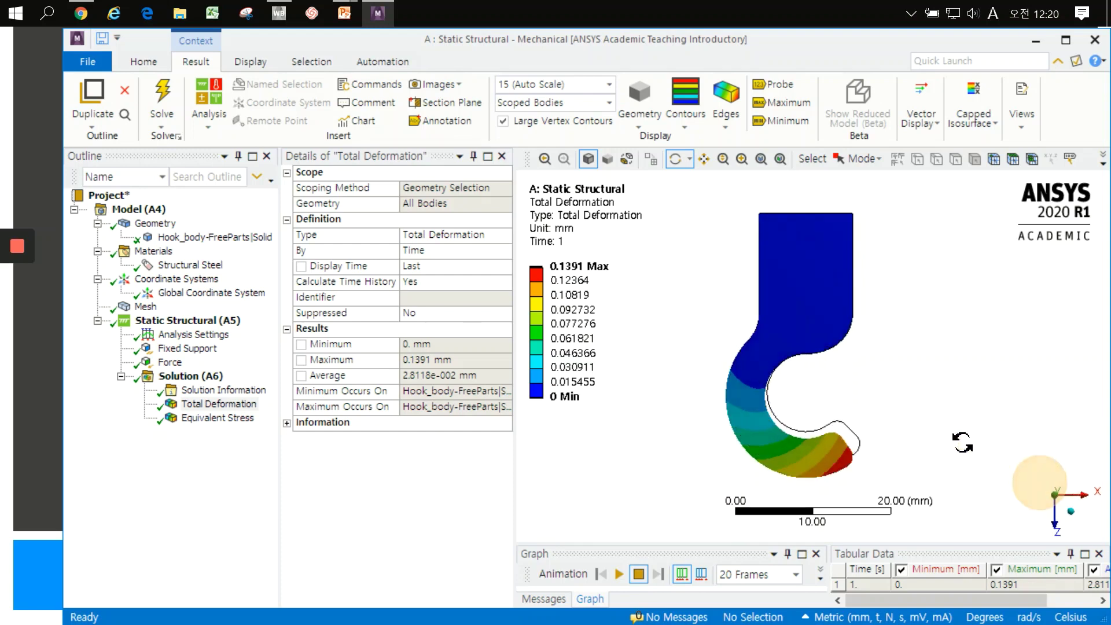
pyautogui.moveTo(855, 397); pyautogui.dragTo(798, 425)
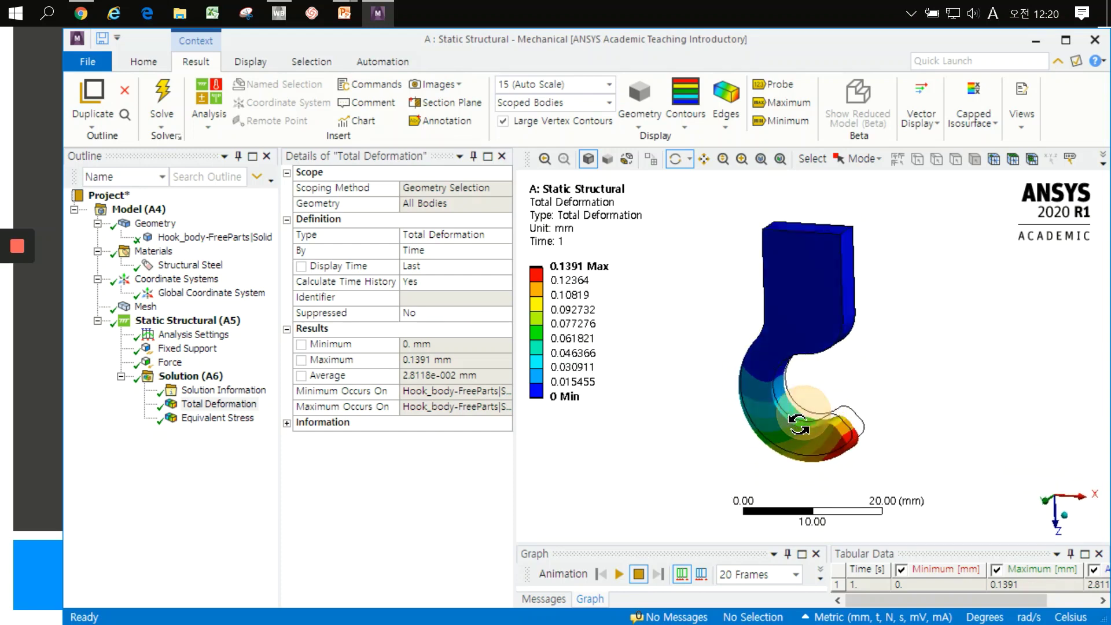
pyautogui.scroll(3, 805, 427)
pyautogui.keyDown('ctrl'); pyautogui.moveTo(806, 426); pyautogui.dragTo(818, 290, button='middle'); pyautogui.keyUp('ctrl')
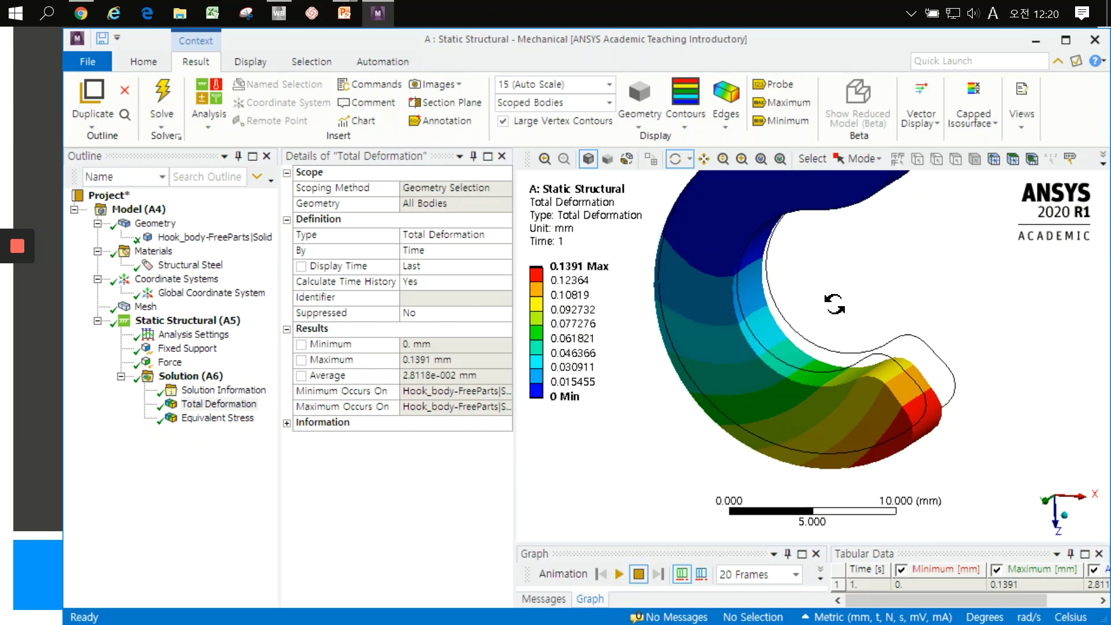
pyautogui.moveTo(834, 303); pyautogui.dragTo(864, 350)
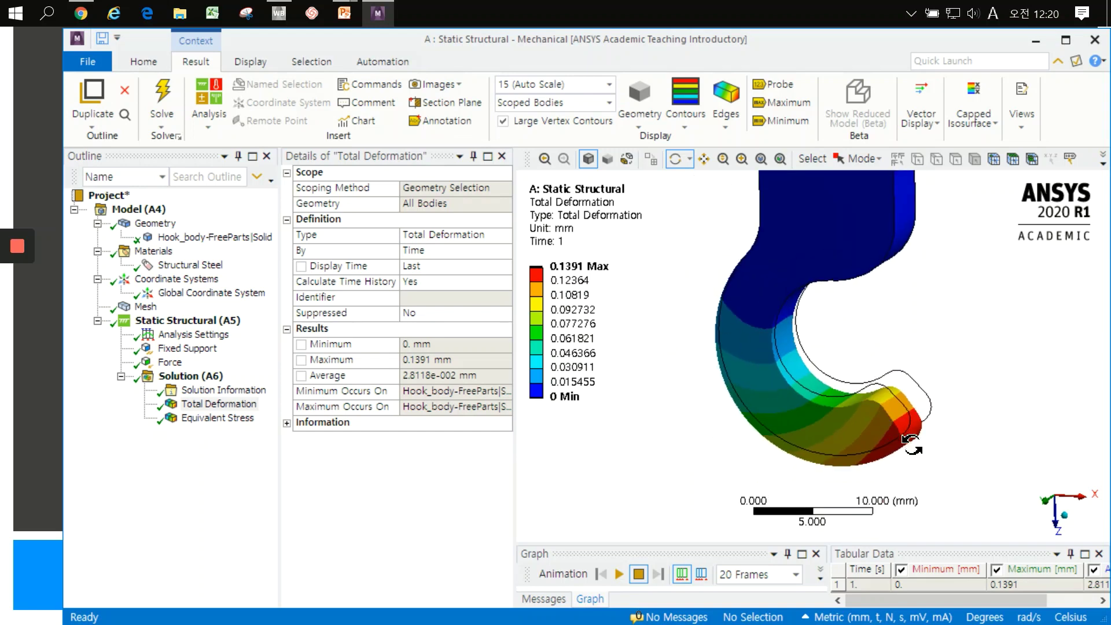
pyautogui.click(573, 267)
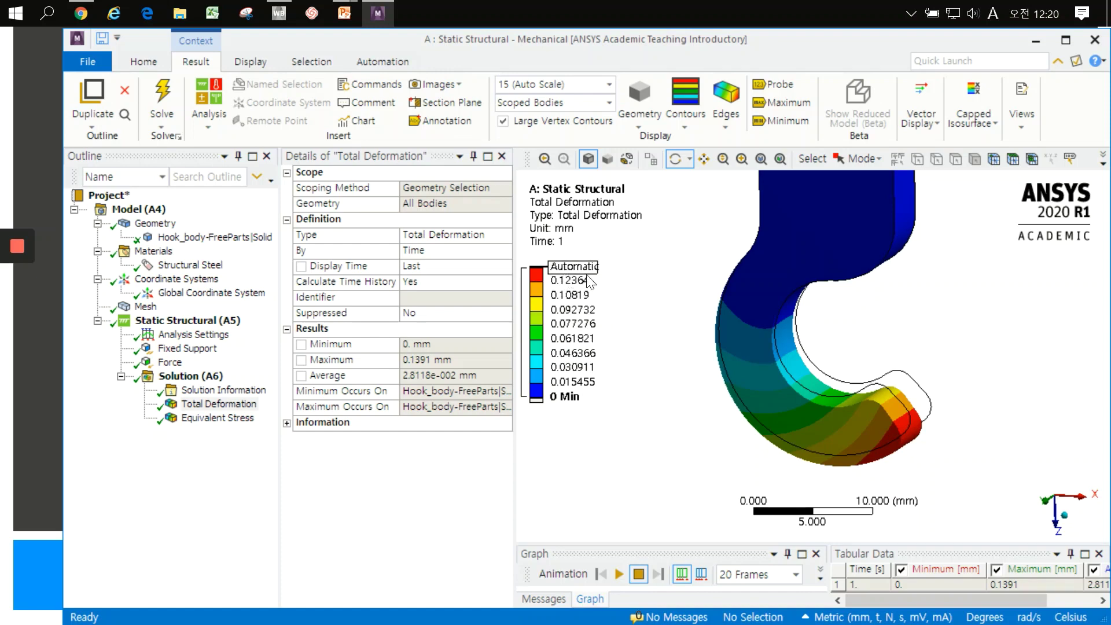
pyautogui.press('Return')
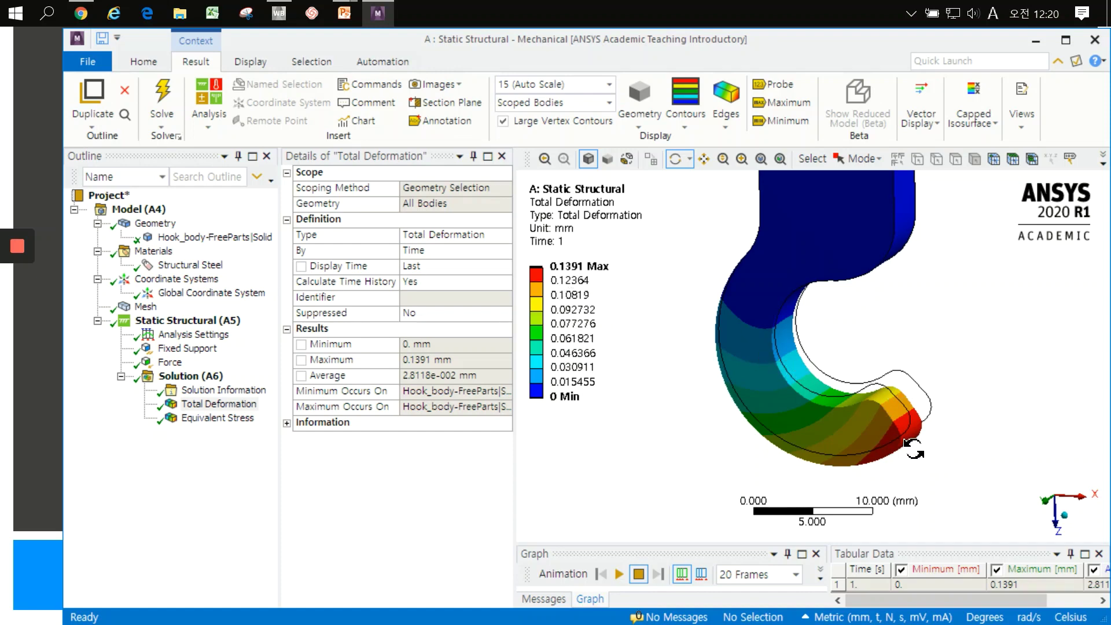
# - Display the deformation at true scale and mark the maximum deformation location
pyautogui.click(610, 86)
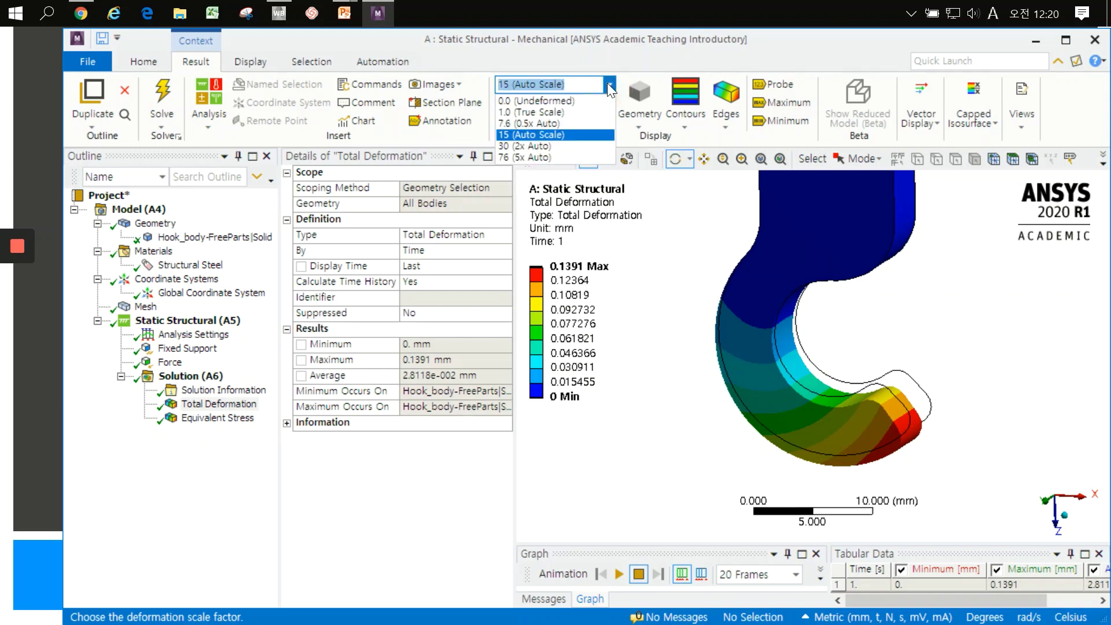
pyautogui.click(555, 111)
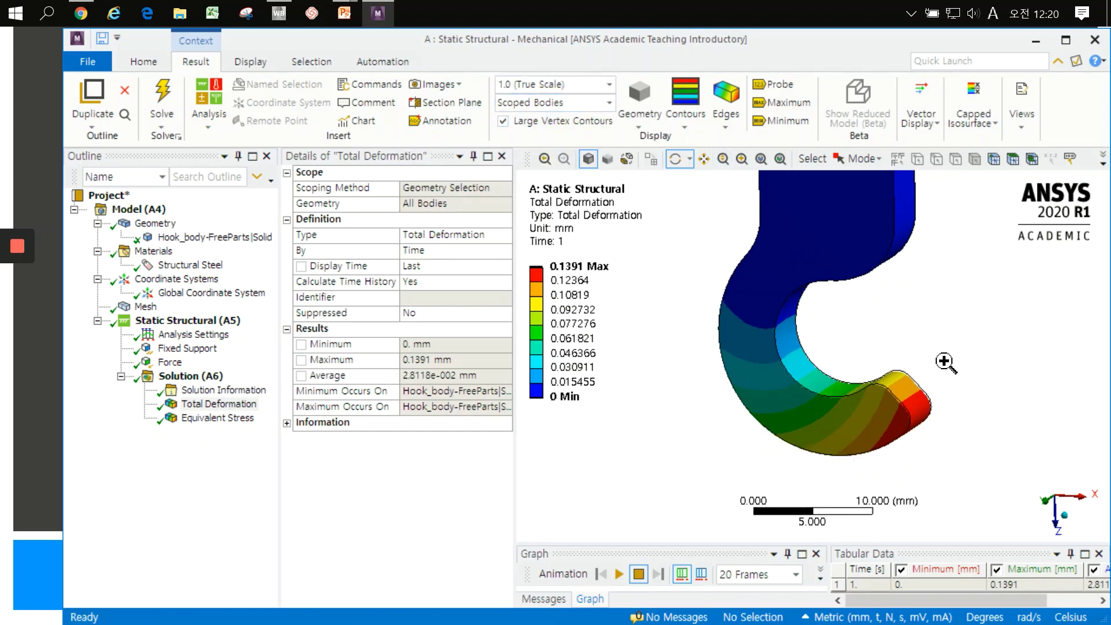
pyautogui.scroll(5, 946, 359)
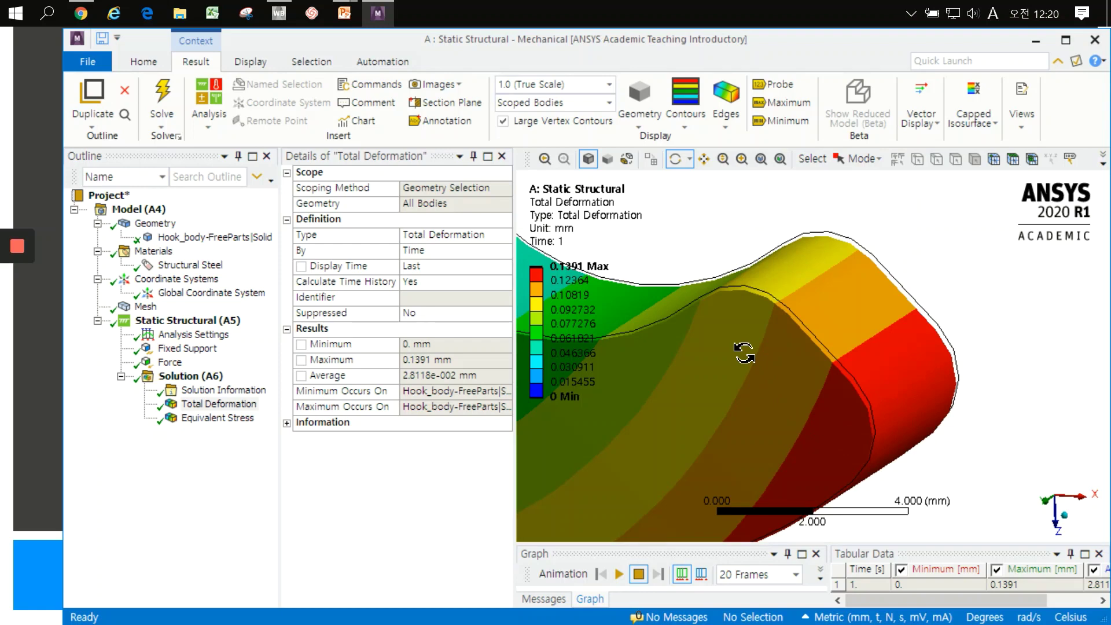
pyautogui.scroll(-3, 744, 352)
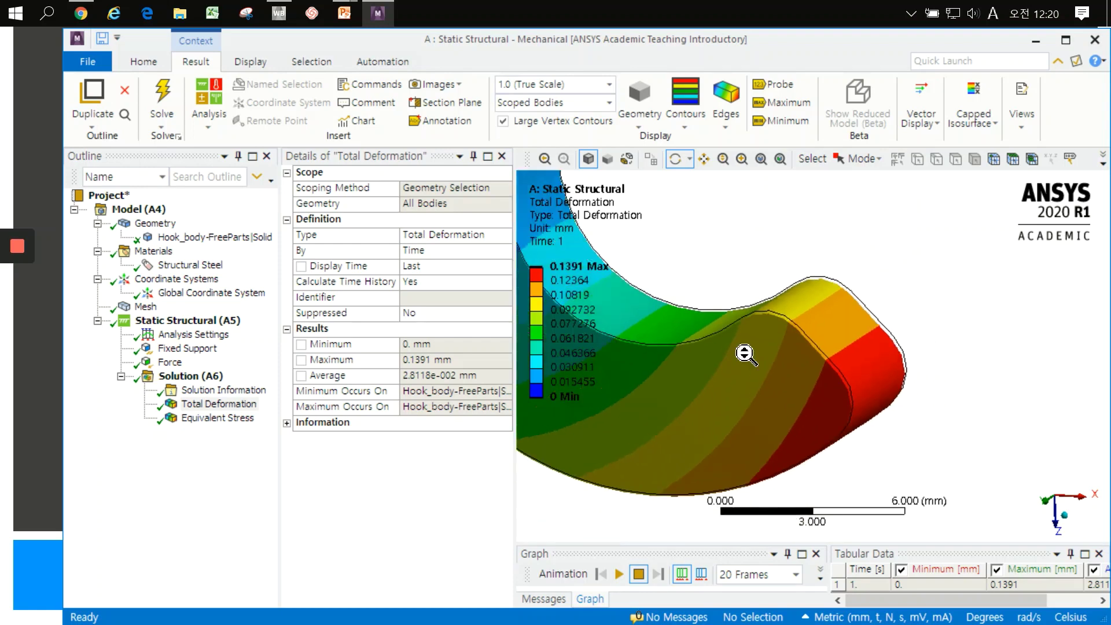
pyautogui.scroll(-2, 744, 352)
pyautogui.keyDown('ctrl'); pyautogui.moveTo(776, 284); pyautogui.dragTo(807, 340, button='middle'); pyautogui.keyUp('ctrl')
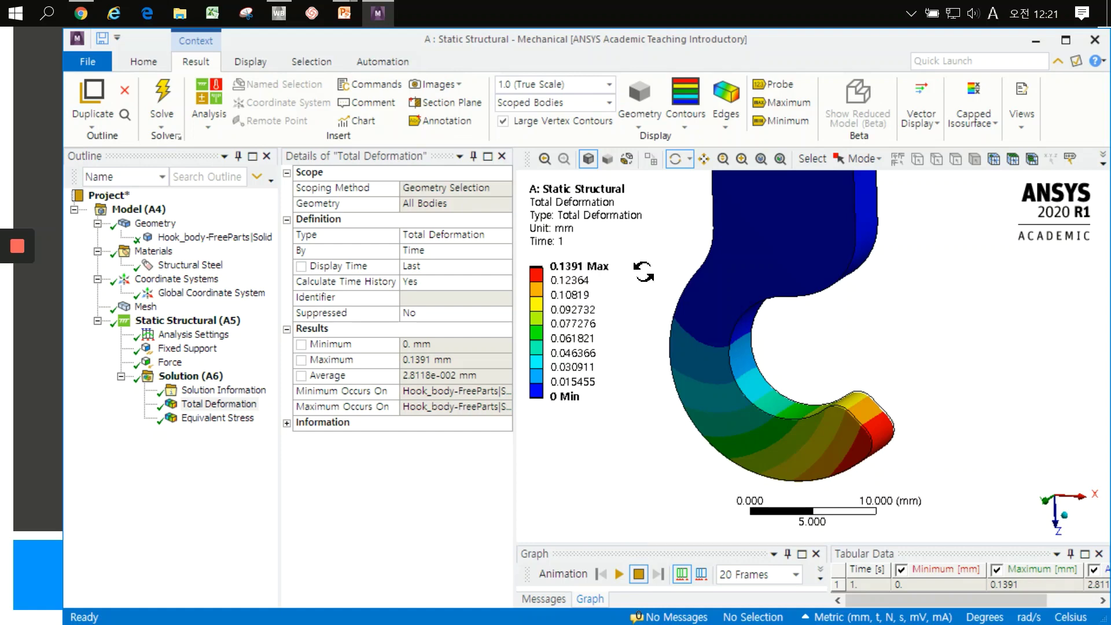
pyautogui.click(797, 107)
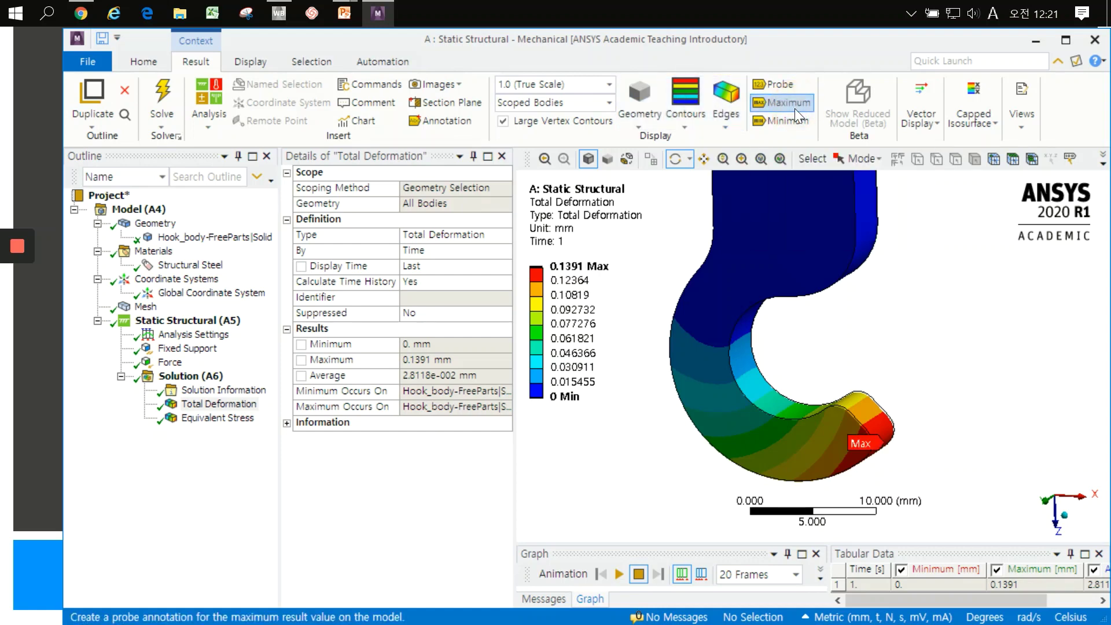
pyautogui.moveTo(847, 299); pyautogui.dragTo(899, 446)
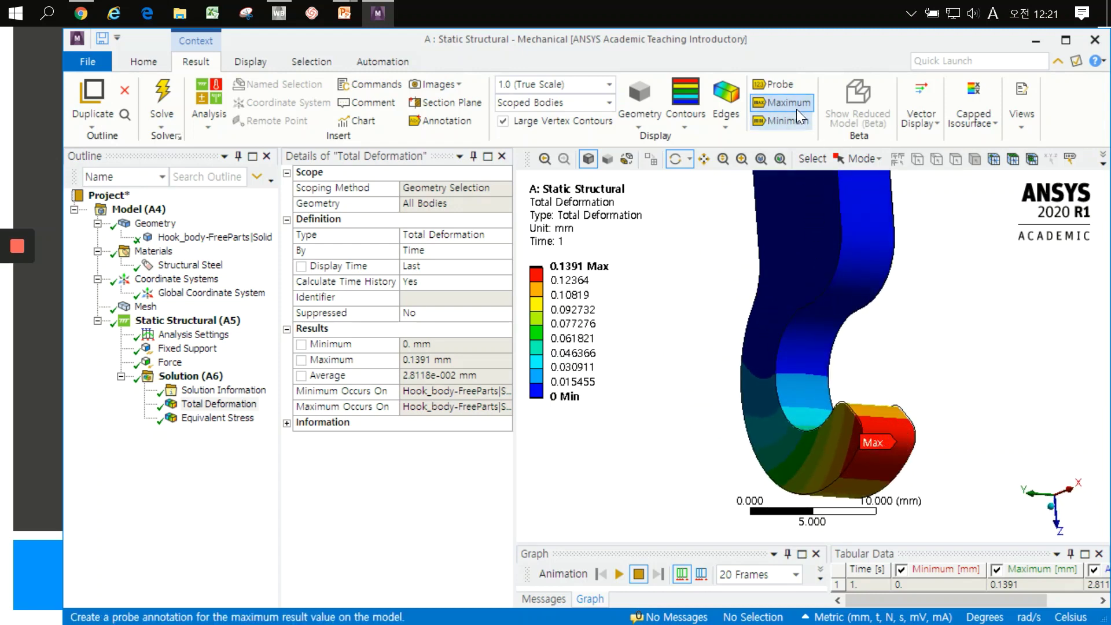
# - Probe the deformation: 0.10038 mm near the tip and 0 on the top face
pyautogui.click(789, 84)
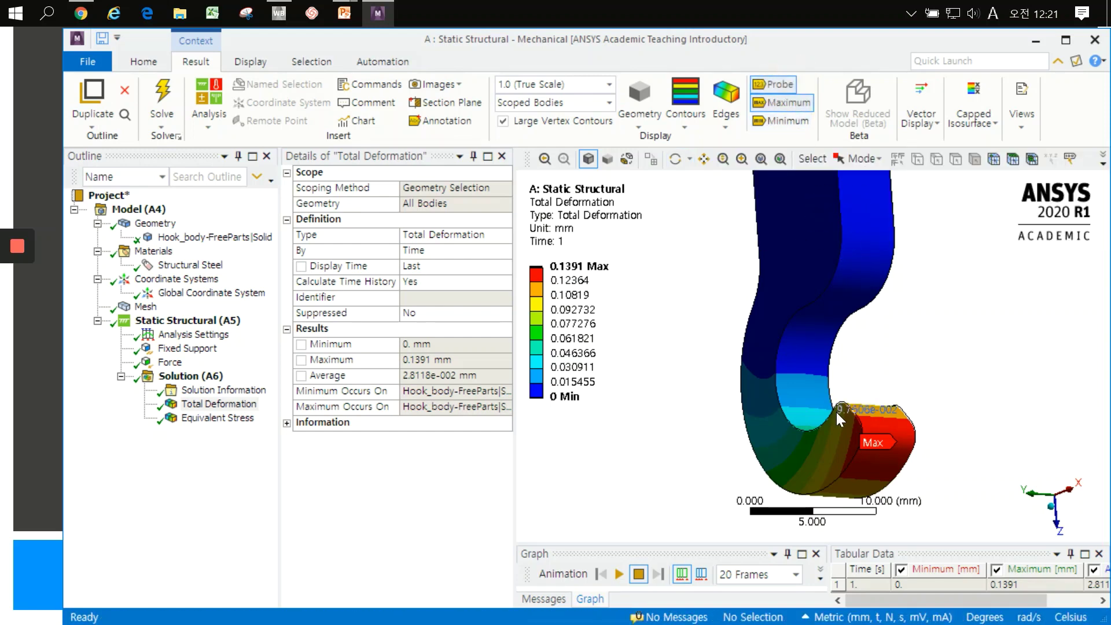
pyautogui.moveTo(878, 376)
pyautogui.mouseDown(button='middle')
pyautogui.moveTo(942, 402)
pyautogui.moveTo(945, 417)
pyautogui.mouseUp(button='middle')
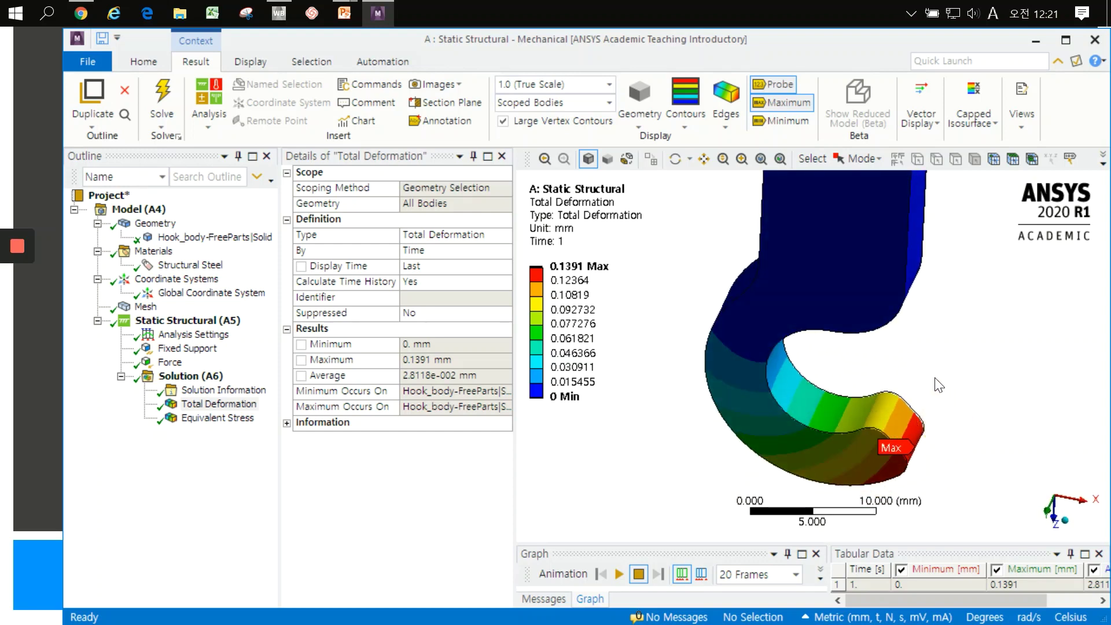
pyautogui.moveTo(937, 354); pyautogui.dragTo(849, 450, button='right')
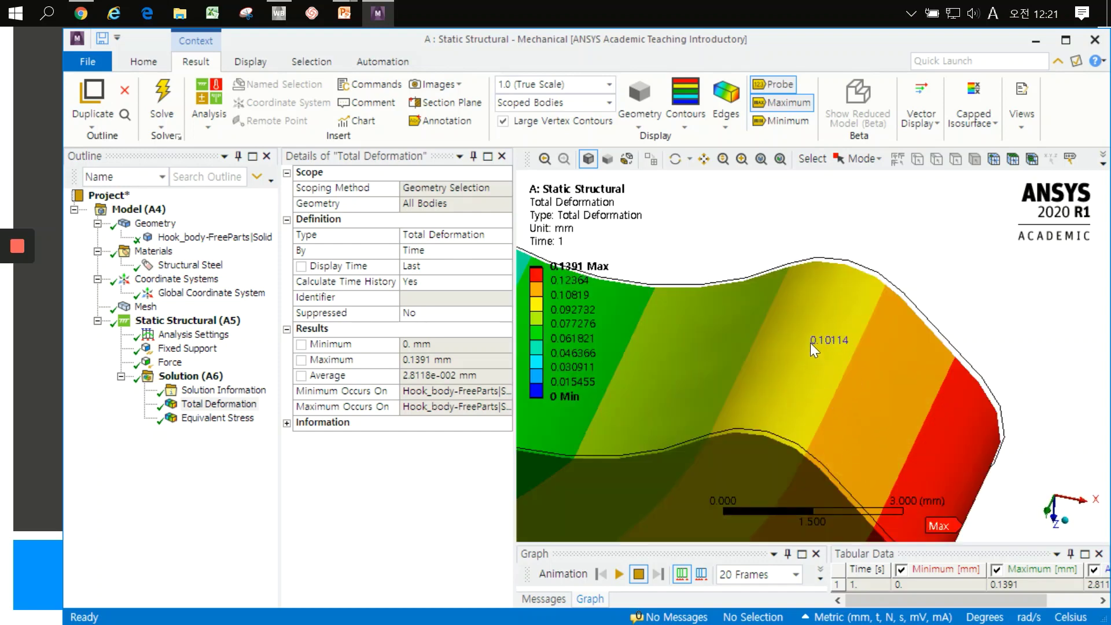
pyautogui.click(807, 340)
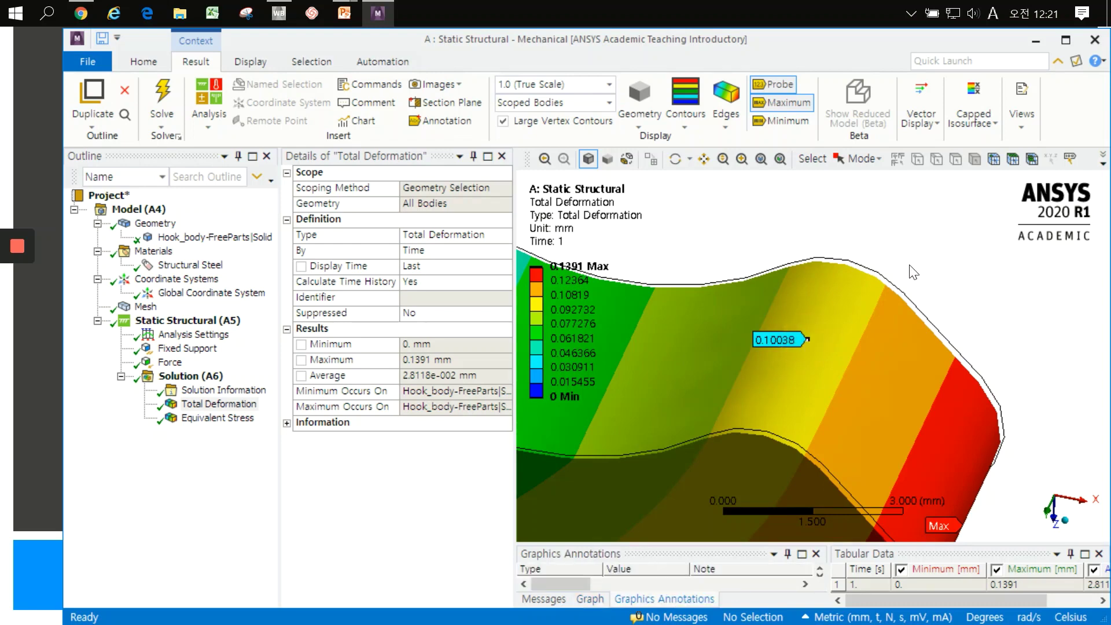
pyautogui.scroll(-3, 884, 269)
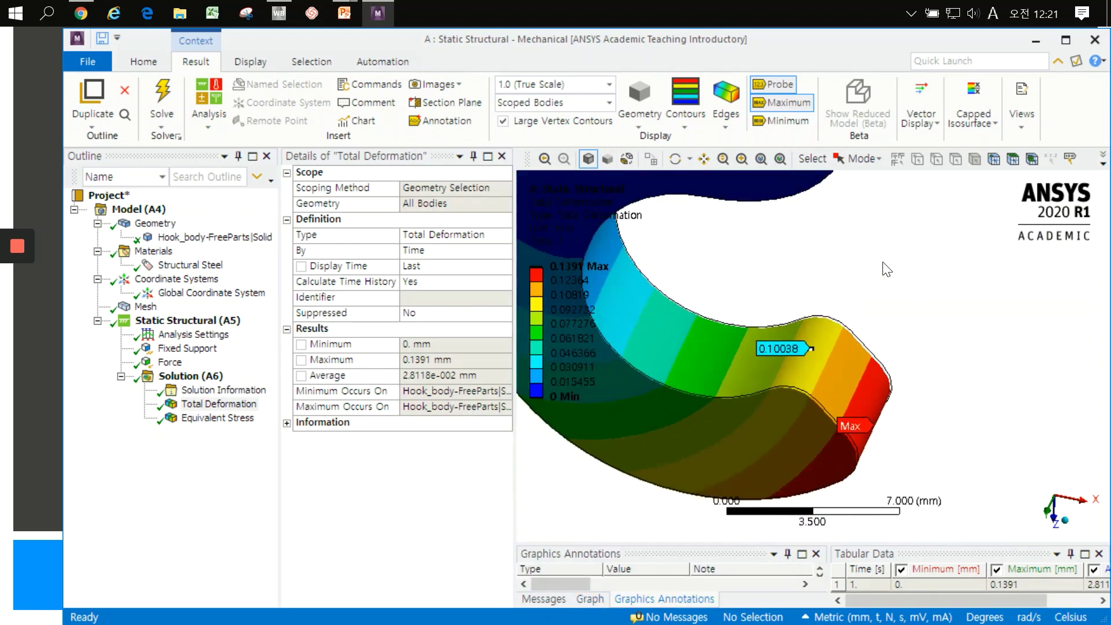
pyautogui.keyDown('ctrl'); pyautogui.moveTo(884, 272); pyautogui.dragTo(880, 364, button='middle'); pyautogui.keyUp('ctrl')
pyautogui.moveTo(781, 206); pyautogui.dragTo(782, 265, button='middle')
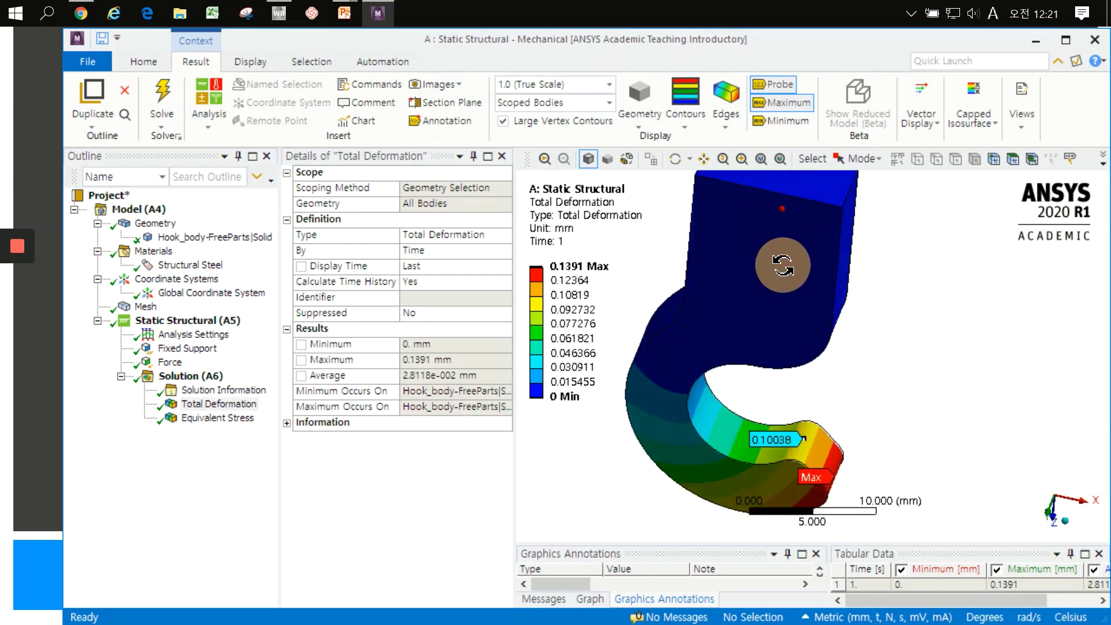
pyautogui.click(776, 261)
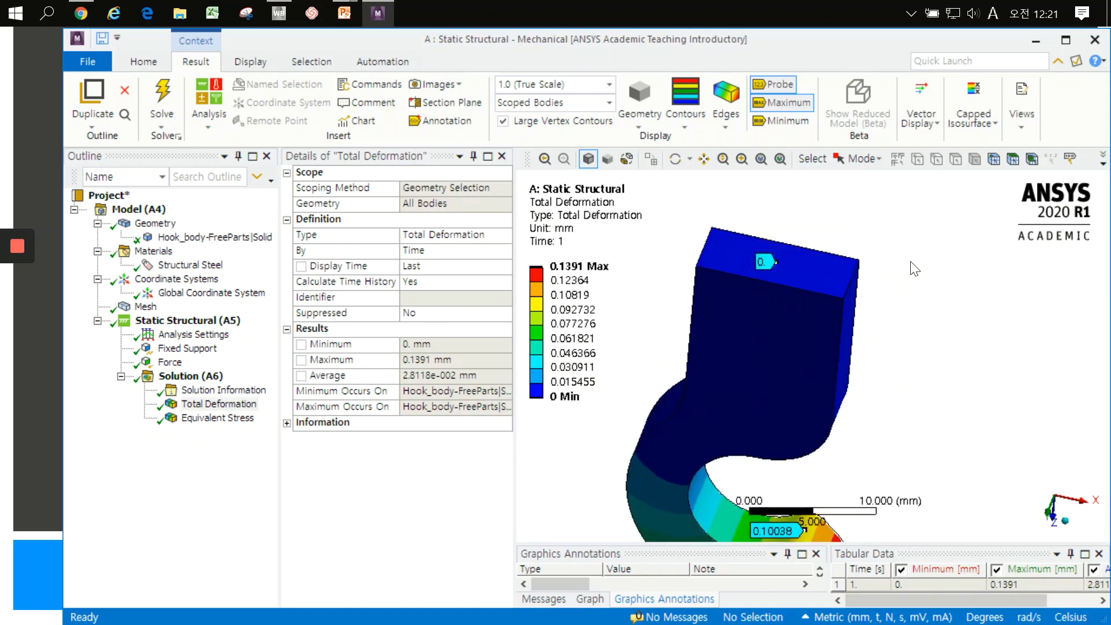
pyautogui.keyDown('ctrl'); pyautogui.moveTo(893, 303); pyautogui.dragTo(905, 280, button='middle'); pyautogui.keyUp('ctrl')
pyautogui.scroll(1, 908, 272)
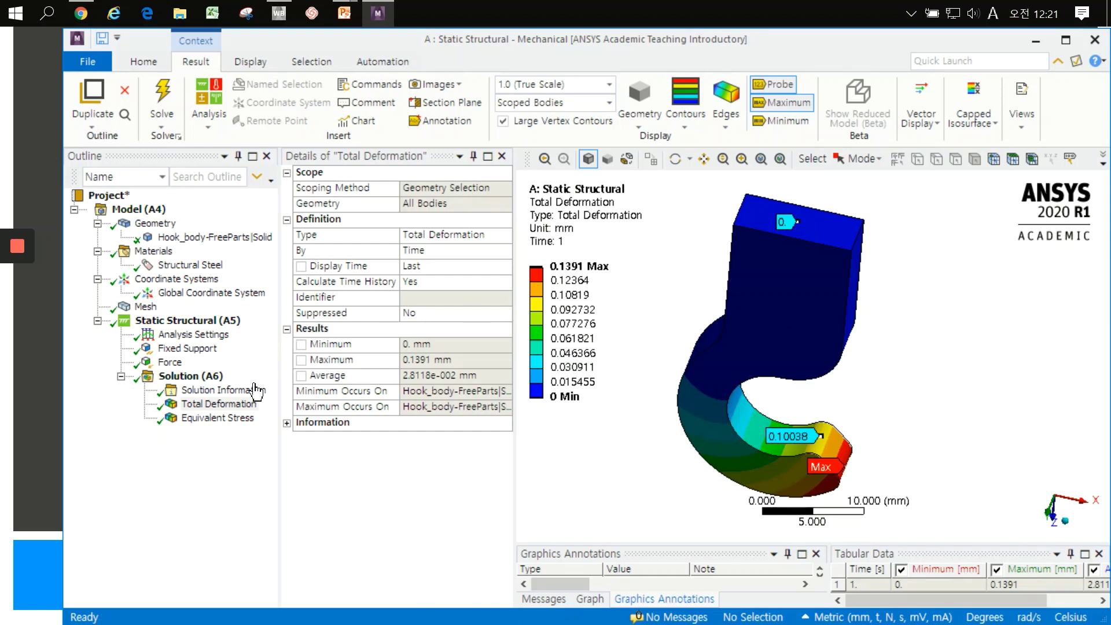
# - Display the Equivalent Stress contour (0.60913–388.64 MPa) and orbit around the 388.64 MPa inner-bend peak
pyautogui.click(239, 419)
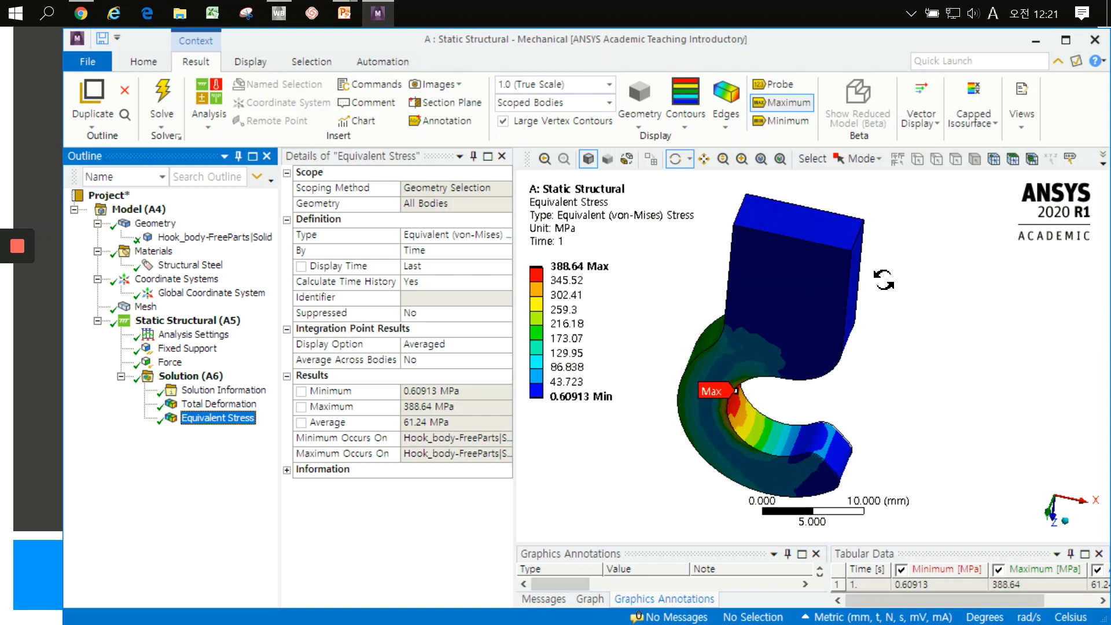
pyautogui.moveTo(884, 280); pyautogui.dragTo(837, 227)
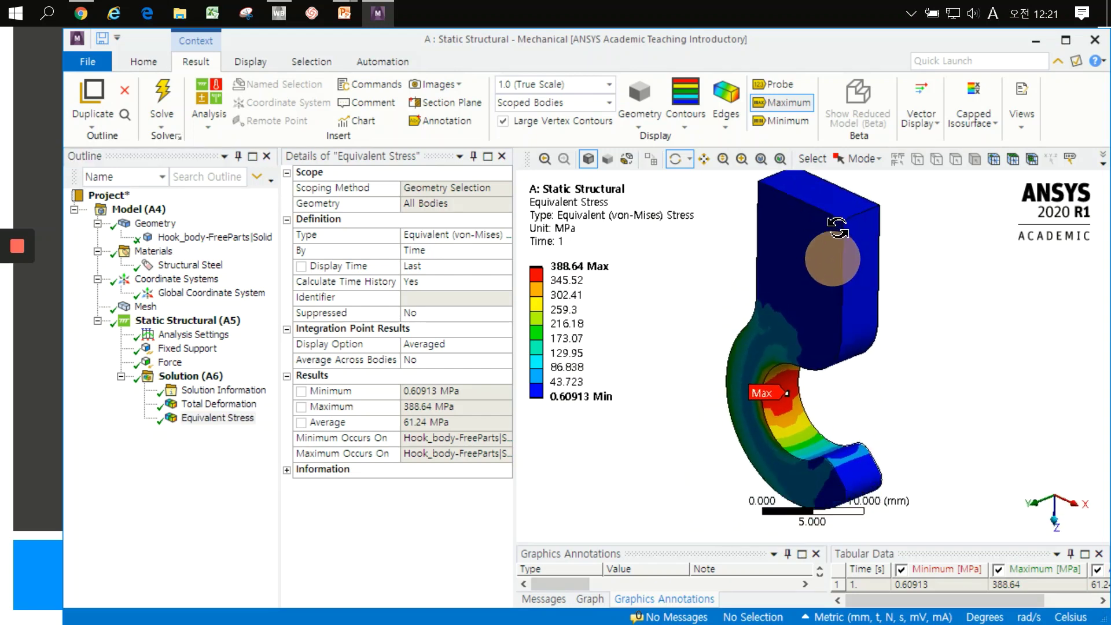
pyautogui.moveTo(837, 227); pyautogui.dragTo(833, 387)
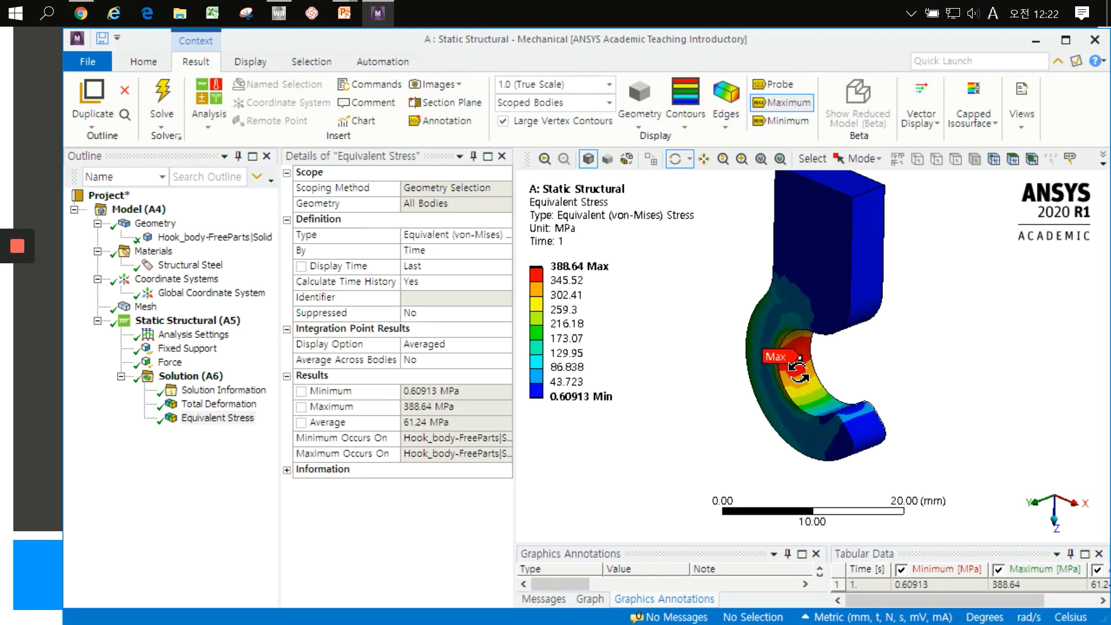
pyautogui.scroll(1, 798, 370)
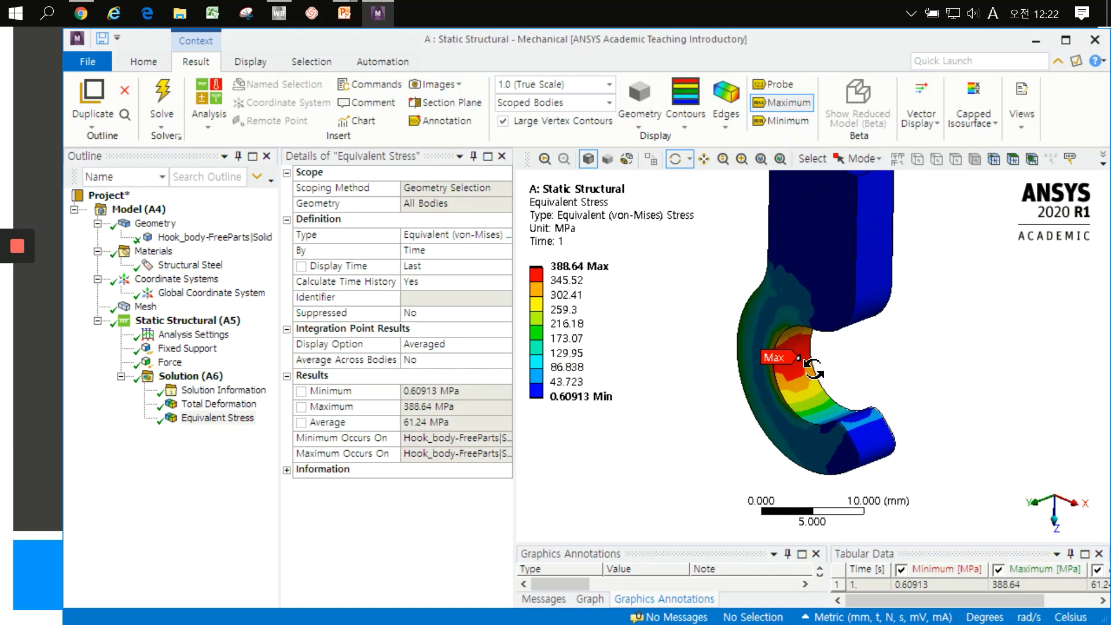
pyautogui.moveTo(566, 280)
pyautogui.click(590, 289)
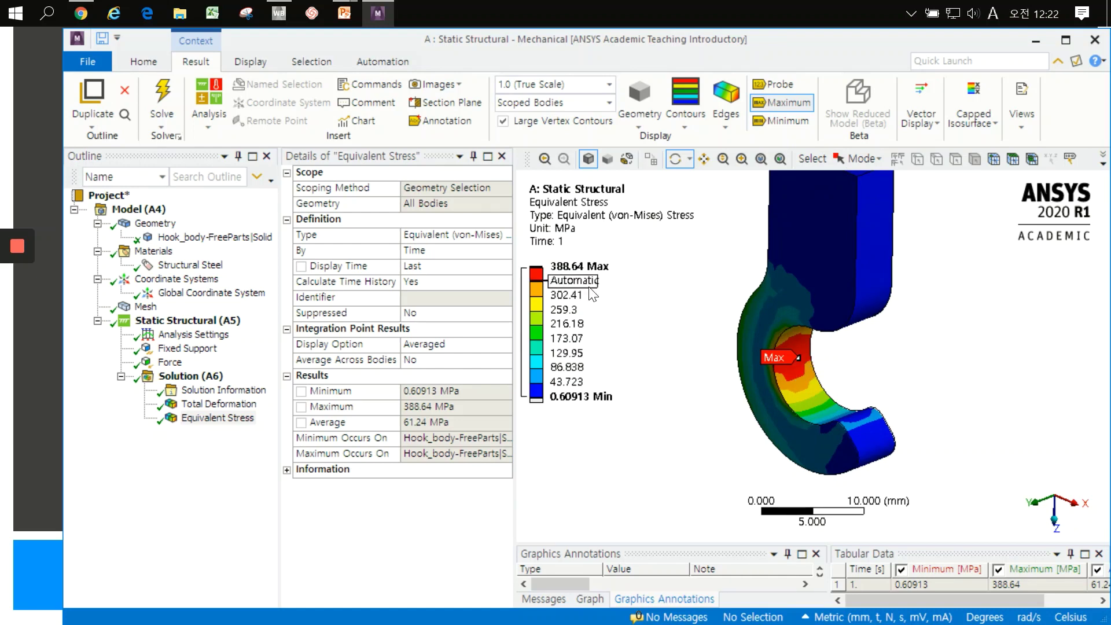
pyautogui.click(579, 267)
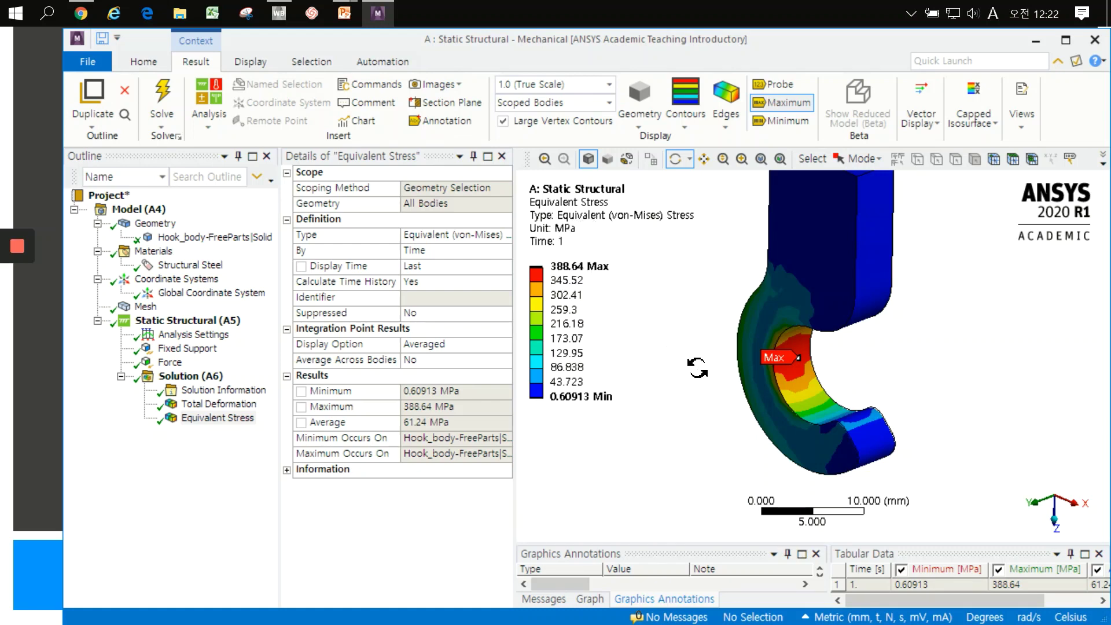
pyautogui.moveTo(763, 379); pyautogui.dragTo(815, 279)
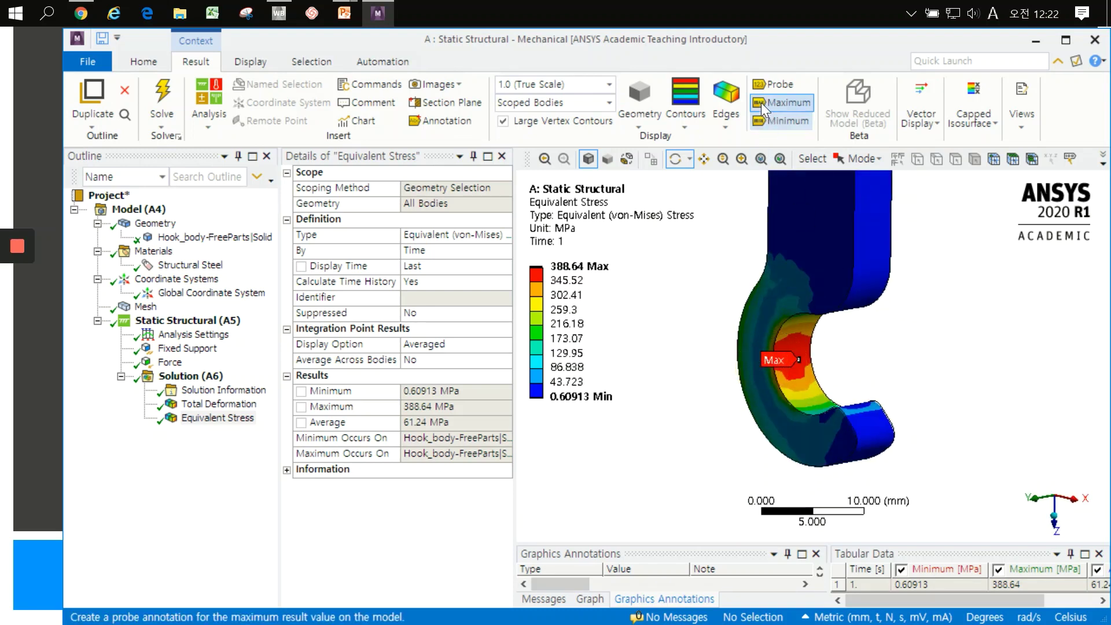
# - Overlay the mesh element edges on the stress contour with Show Elements
pyautogui.click(728, 122)
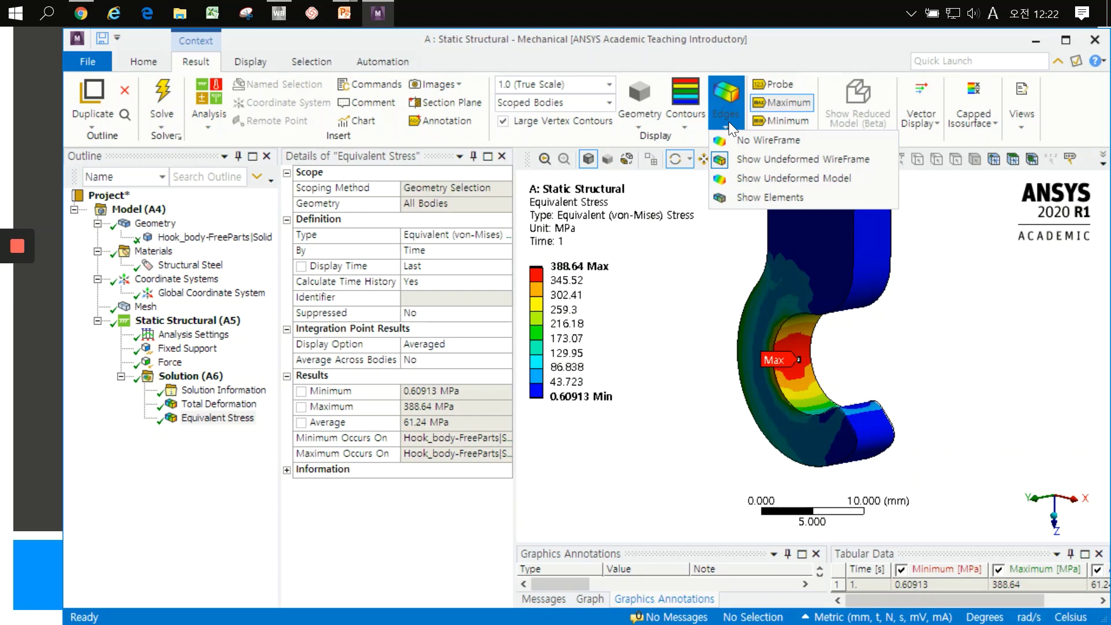
pyautogui.click(762, 192)
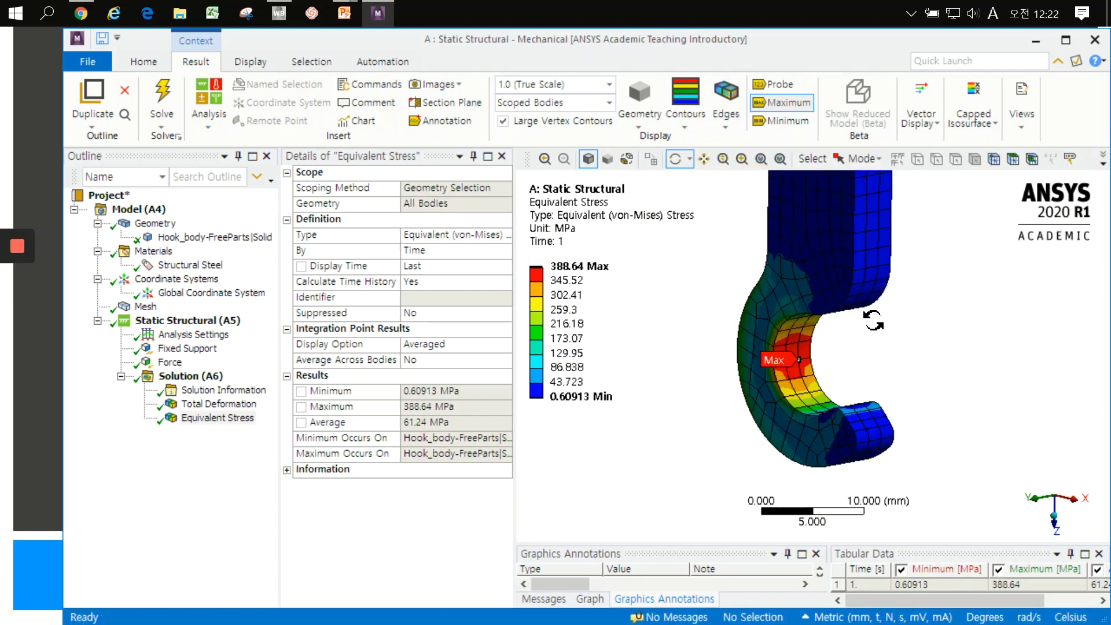
pyautogui.scroll(5, 746, 392)
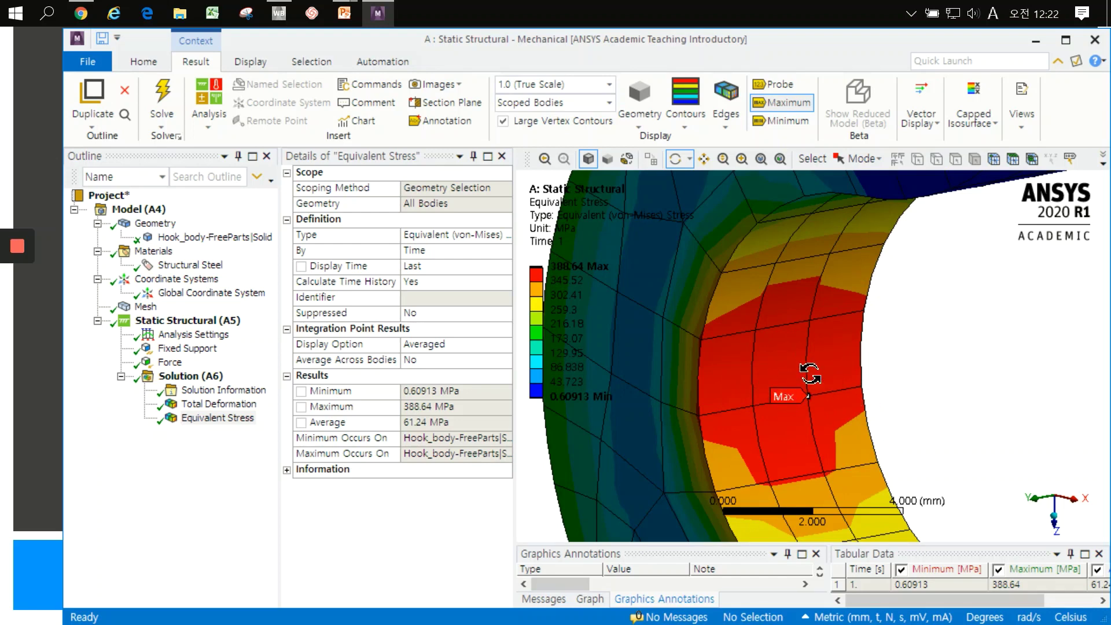
pyautogui.scroll(-2, 810, 368)
pyautogui.scroll(-1, 812, 371)
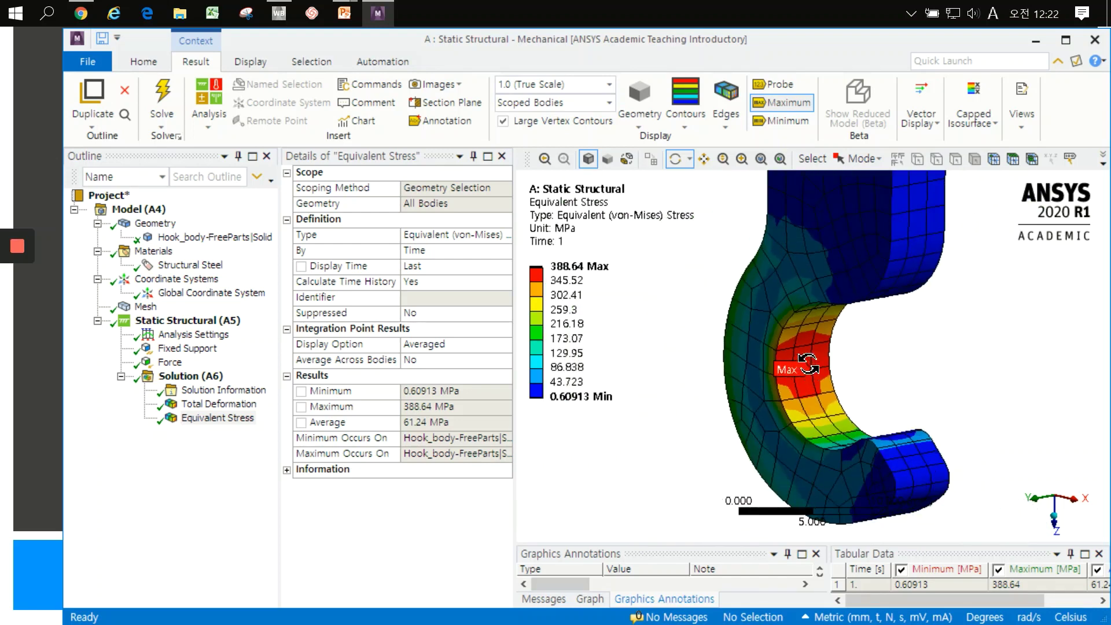
# - Rotate and zoom around the Max region, leaving the 345.52 legend level unchanged
pyautogui.moveTo(813, 330); pyautogui.dragTo(872, 328)
pyautogui.scroll(-1, 806, 341)
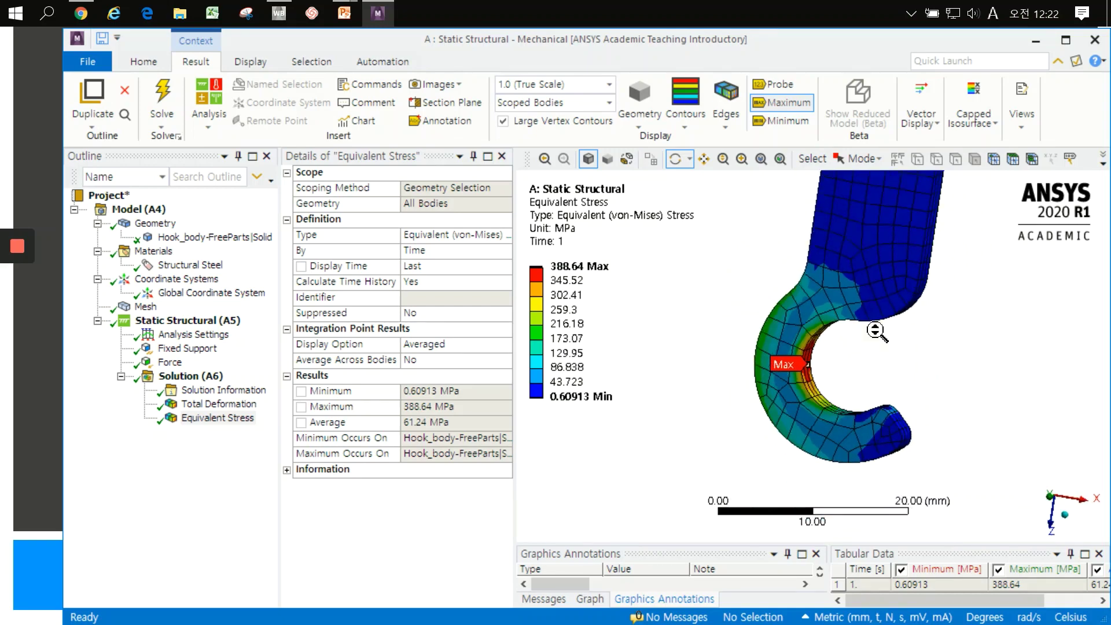
pyautogui.moveTo(806, 341); pyautogui.dragTo(744, 333)
pyautogui.click(585, 281)
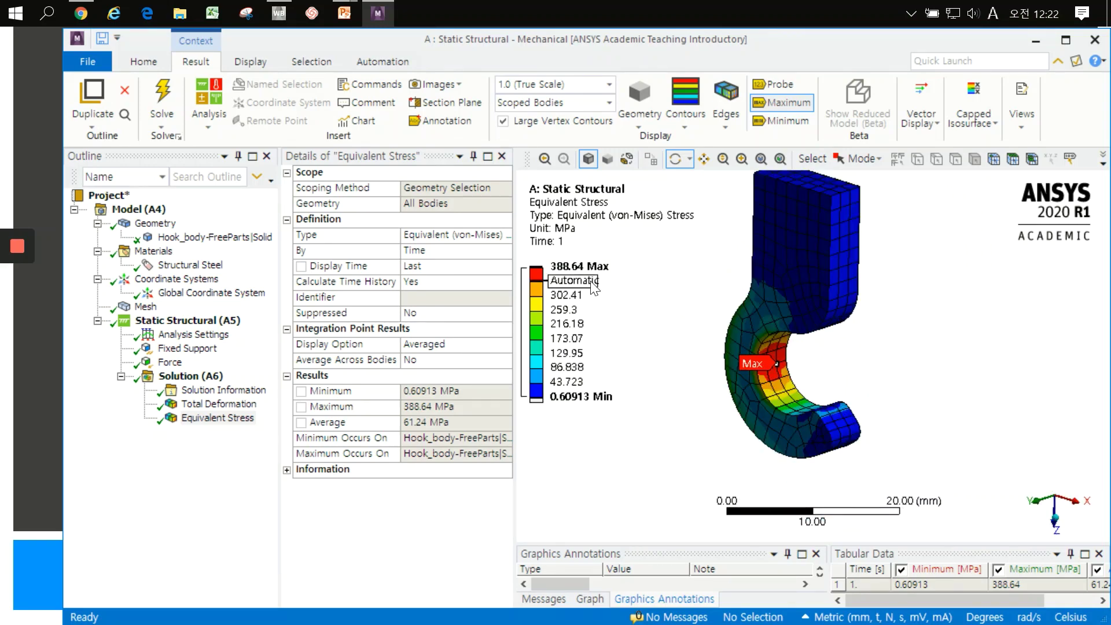
pyautogui.click(640, 271)
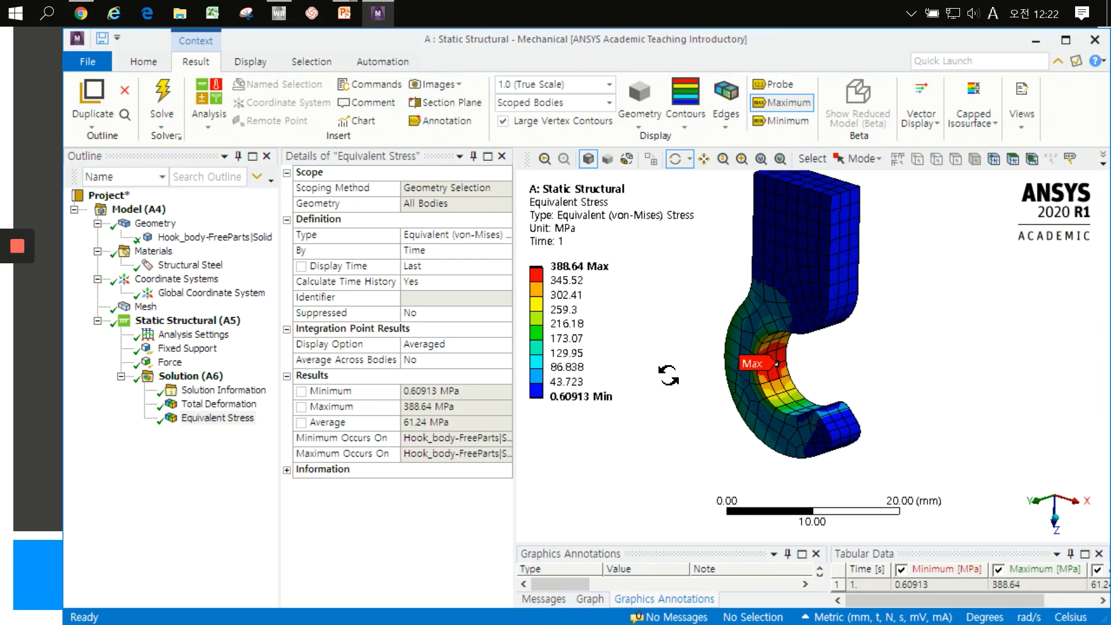
pyautogui.moveTo(669, 375); pyautogui.dragTo(705, 345)
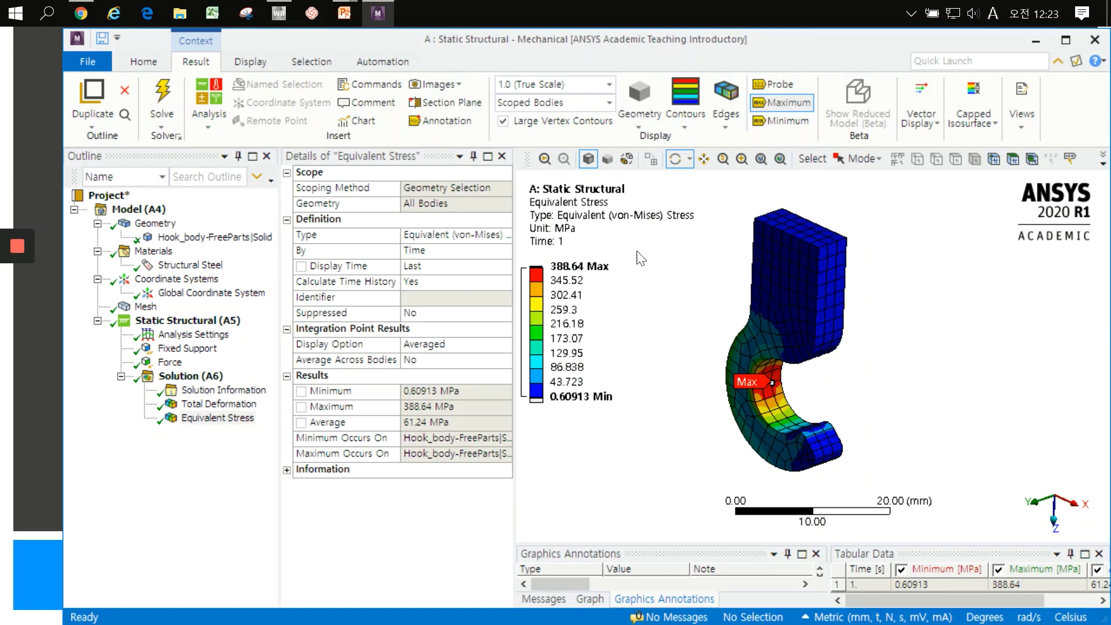
# - Insert a Force Reaction probe under Solution, scoped to the Fixed Support boundary condition
pyautogui.click(206, 377)
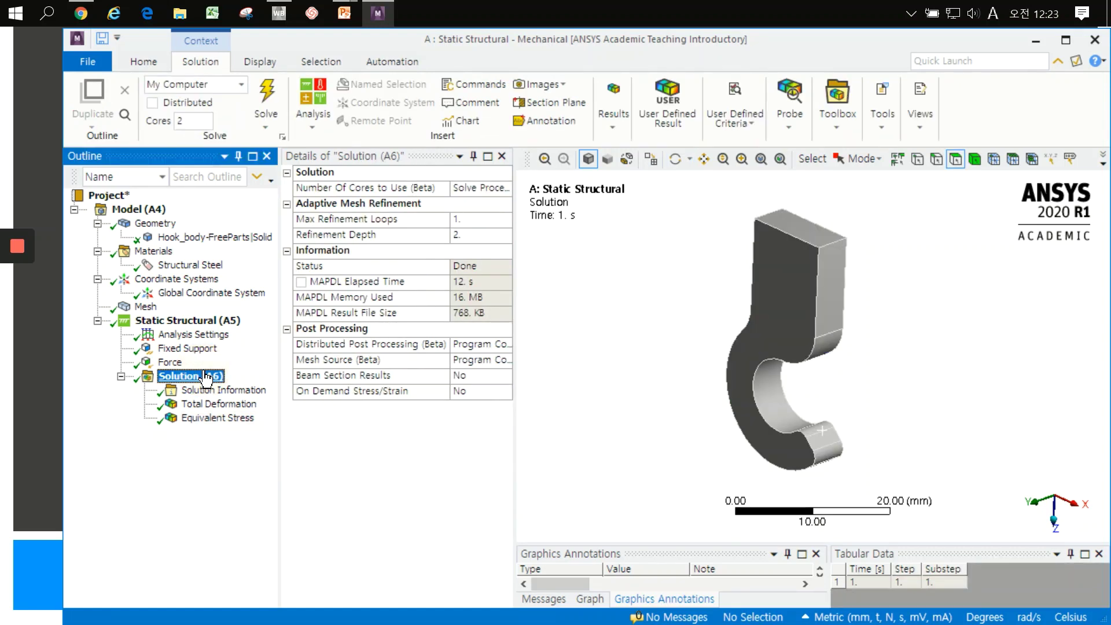
pyautogui.rightClick(206, 377)
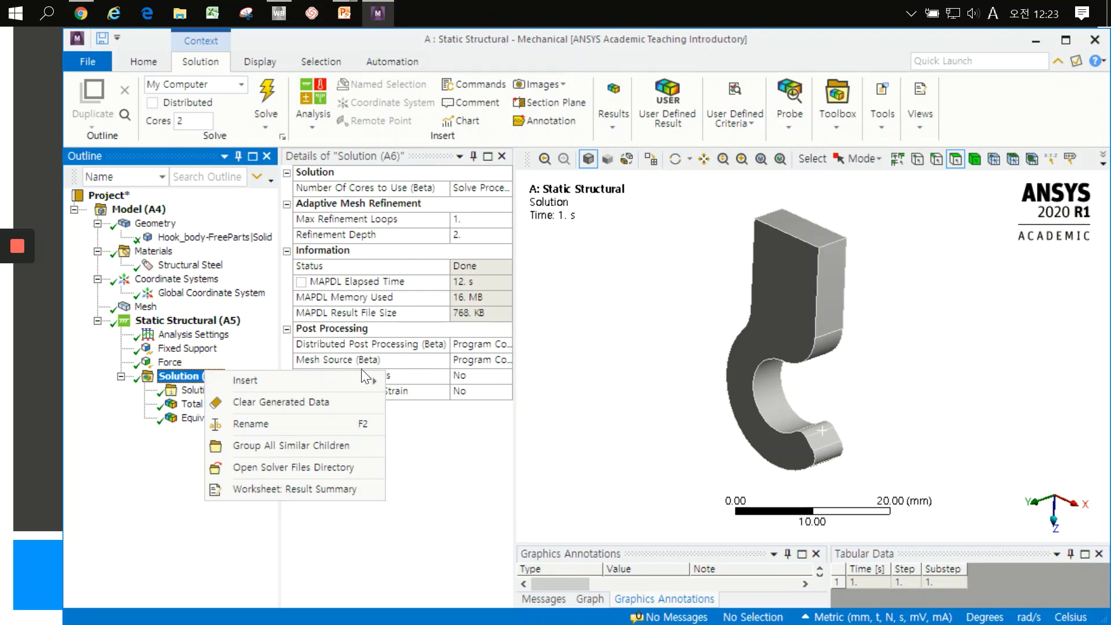
pyautogui.moveTo(295, 380)
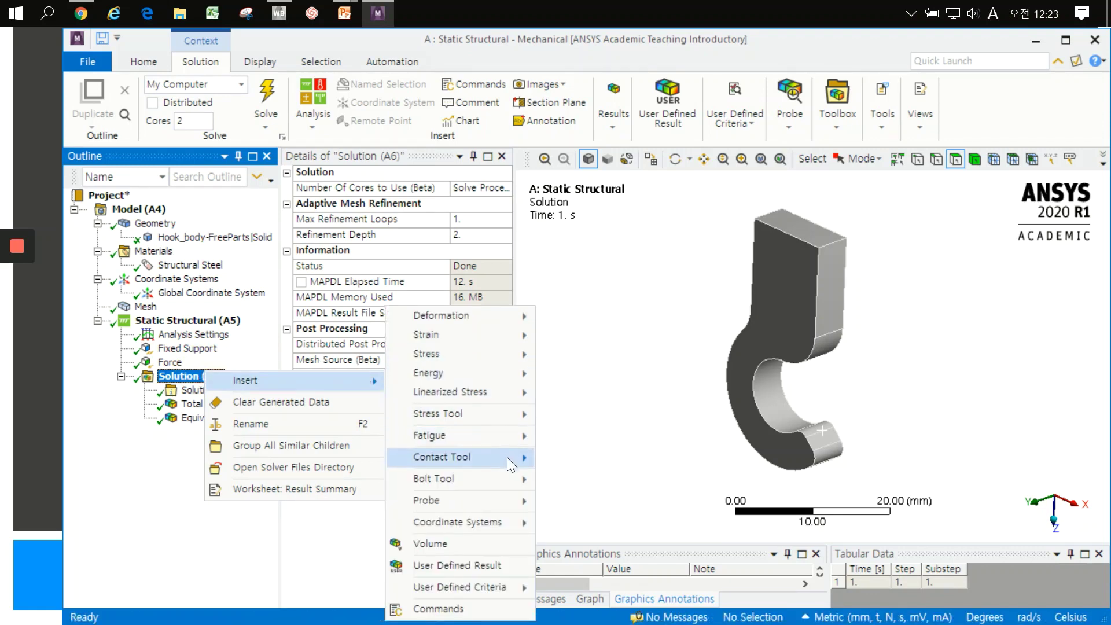
pyautogui.moveTo(460, 500)
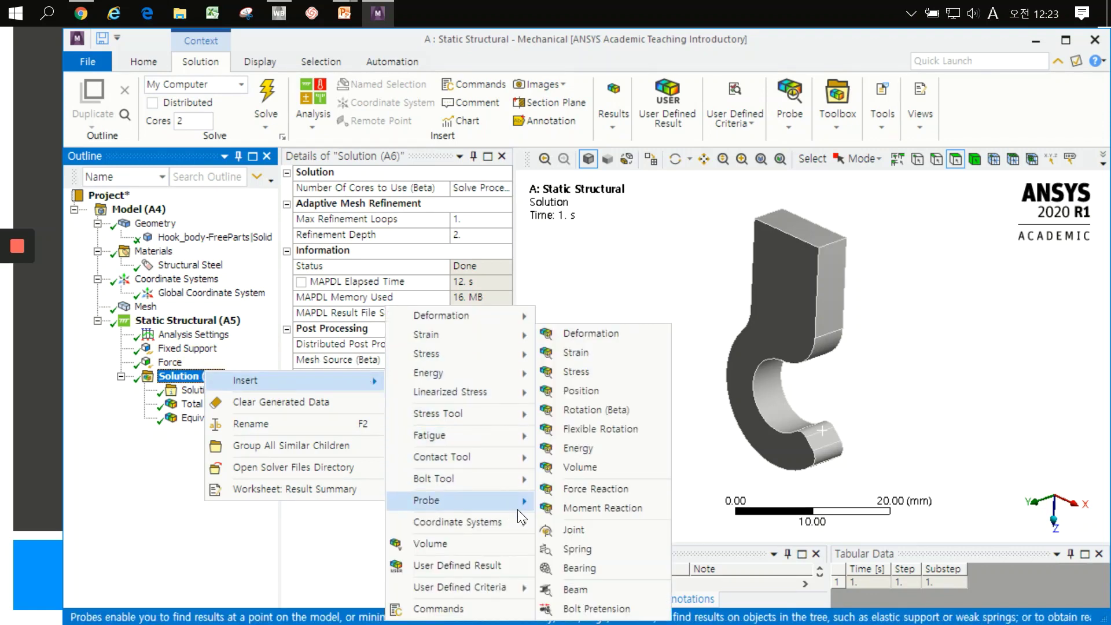
pyautogui.click(628, 491)
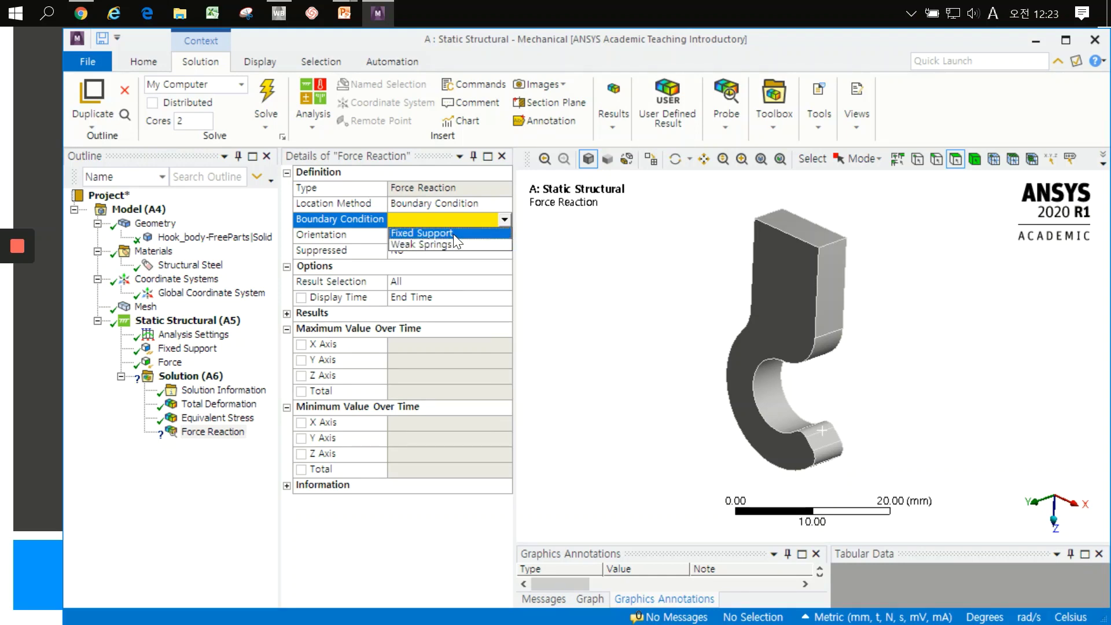
pyautogui.click(453, 234)
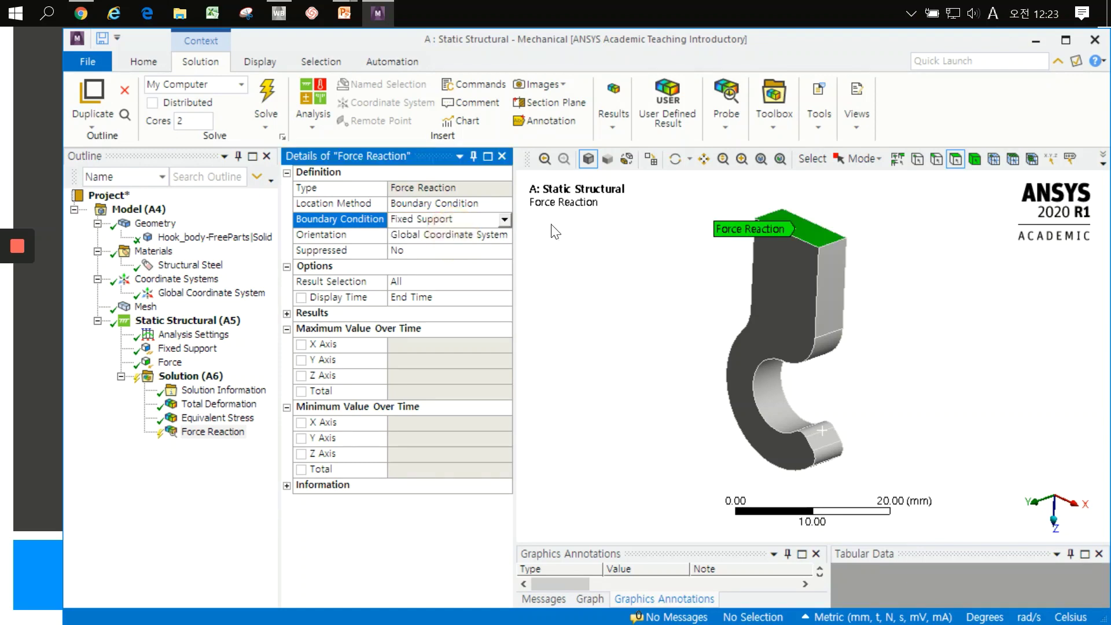
pyautogui.moveTo(808, 218); pyautogui.dragTo(766, 256, button='middle')
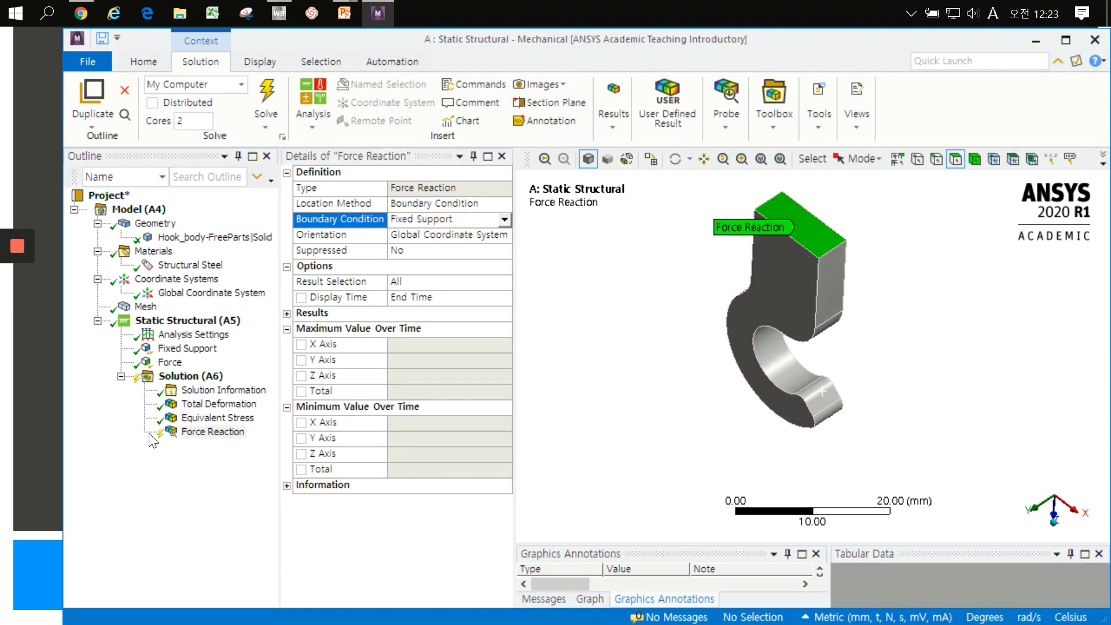
pyautogui.click(204, 434)
# - Evaluate the Force Reaction and review its results: −500 N along Z, 500 N total
pyautogui.rightClick(203, 434)
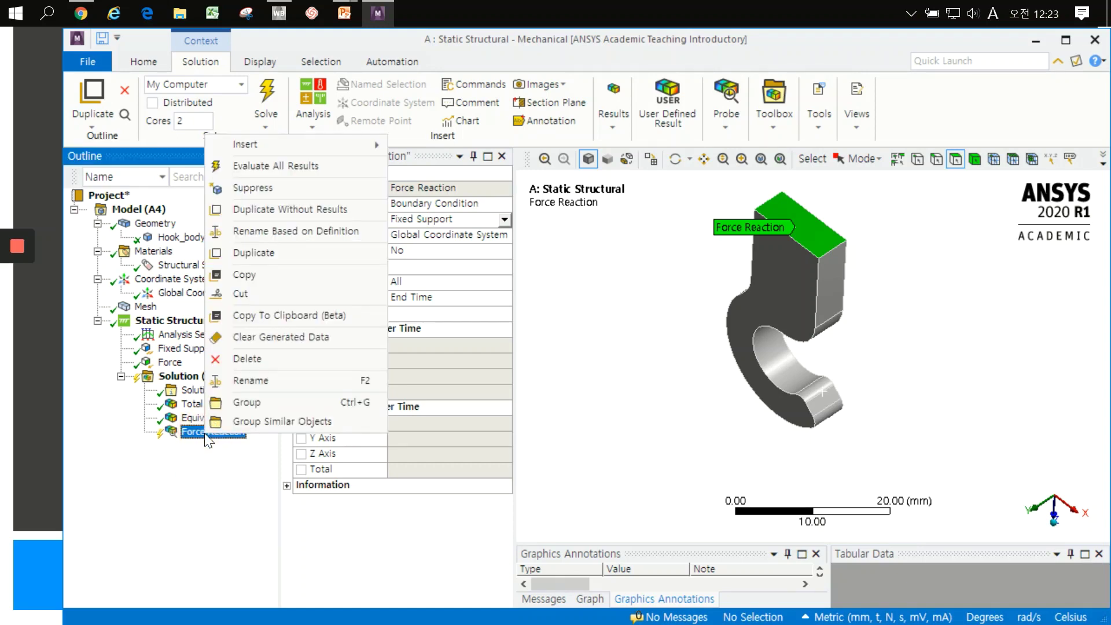
pyautogui.click(311, 172)
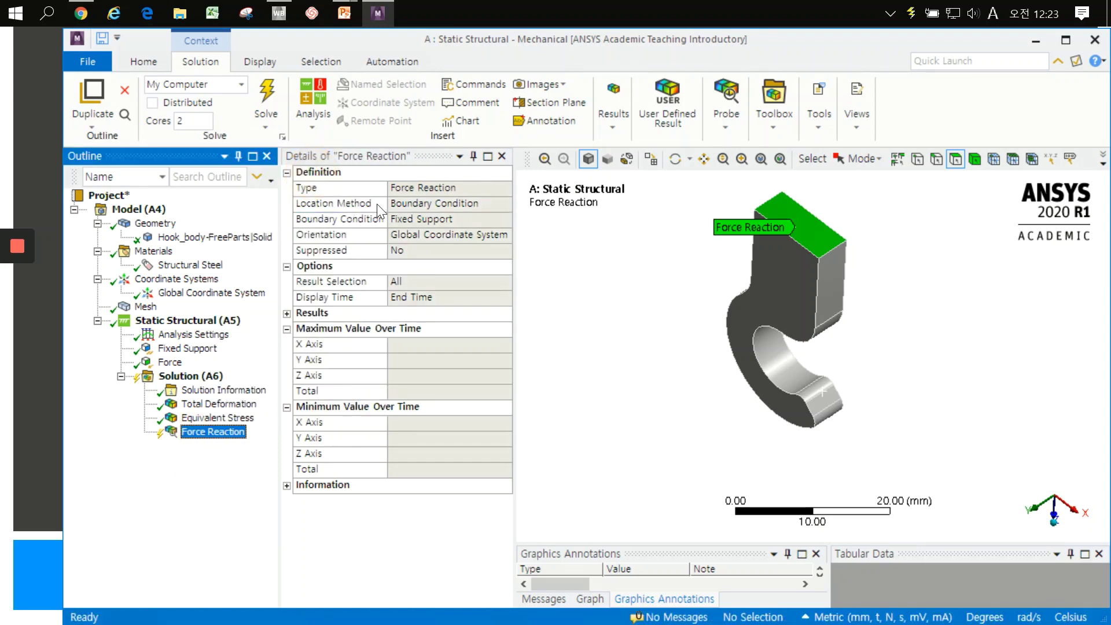
pyautogui.moveTo(667, 319); pyautogui.dragTo(720, 283)
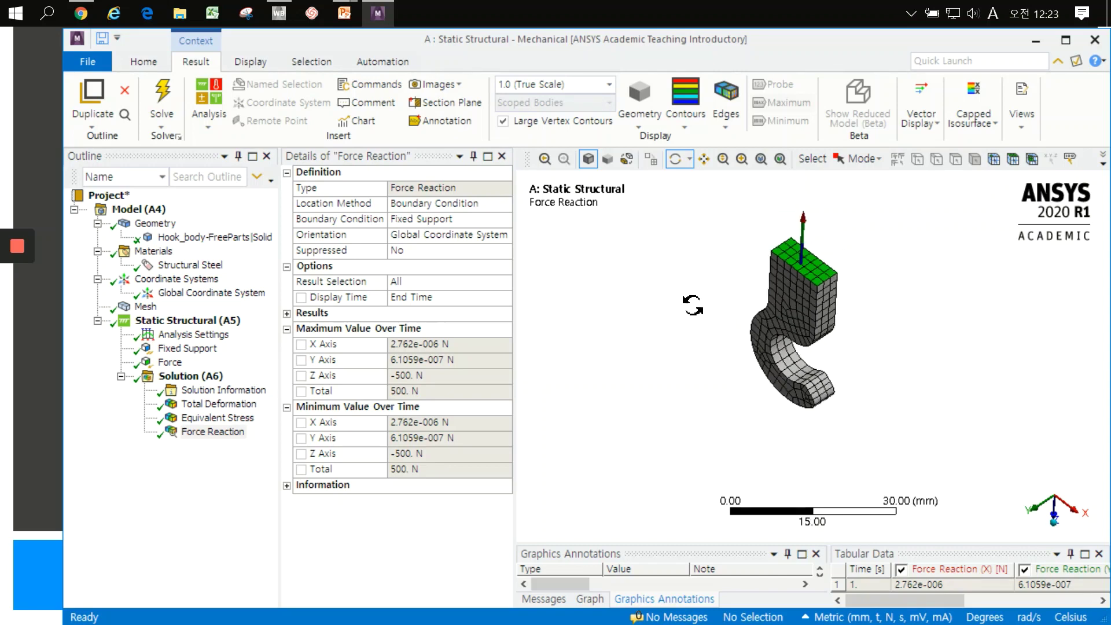
pyautogui.click(1040, 516)
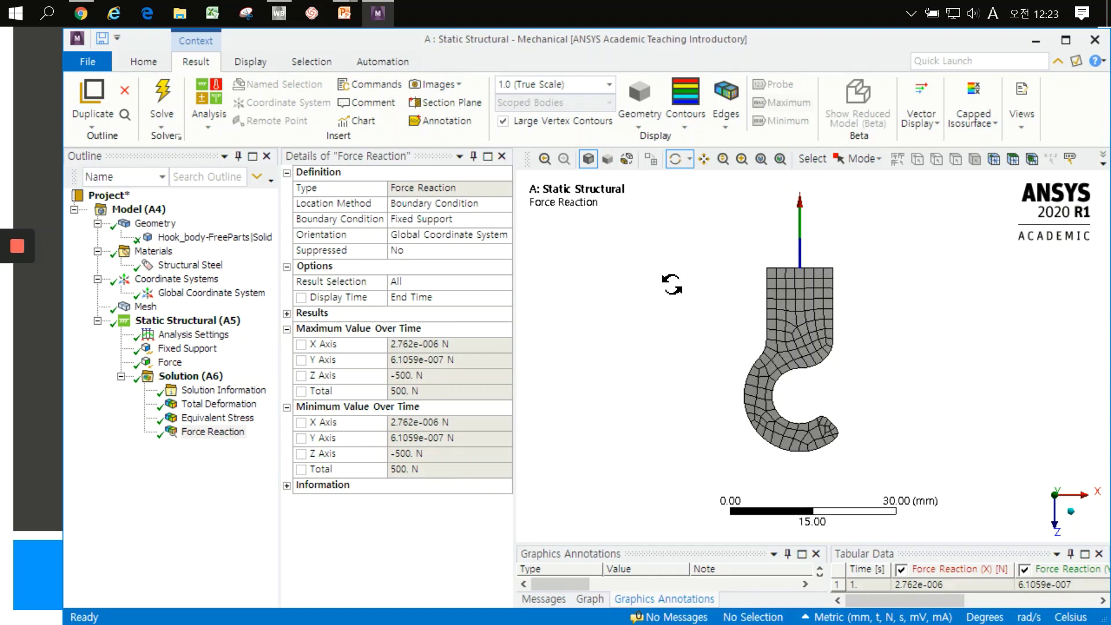
pyautogui.click(287, 314)
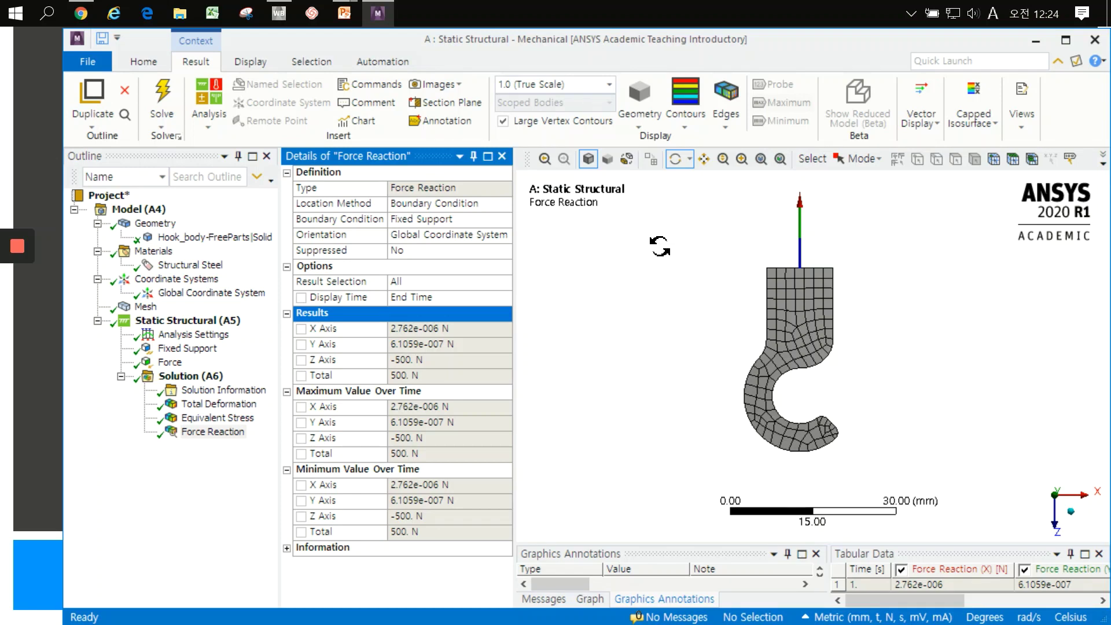
pyautogui.moveTo(886, 243)
pyautogui.mouseDown()
pyautogui.moveTo(810, 255)
pyautogui.moveTo(805, 315)
pyautogui.moveTo(1022, 228)
pyautogui.mouseUp()
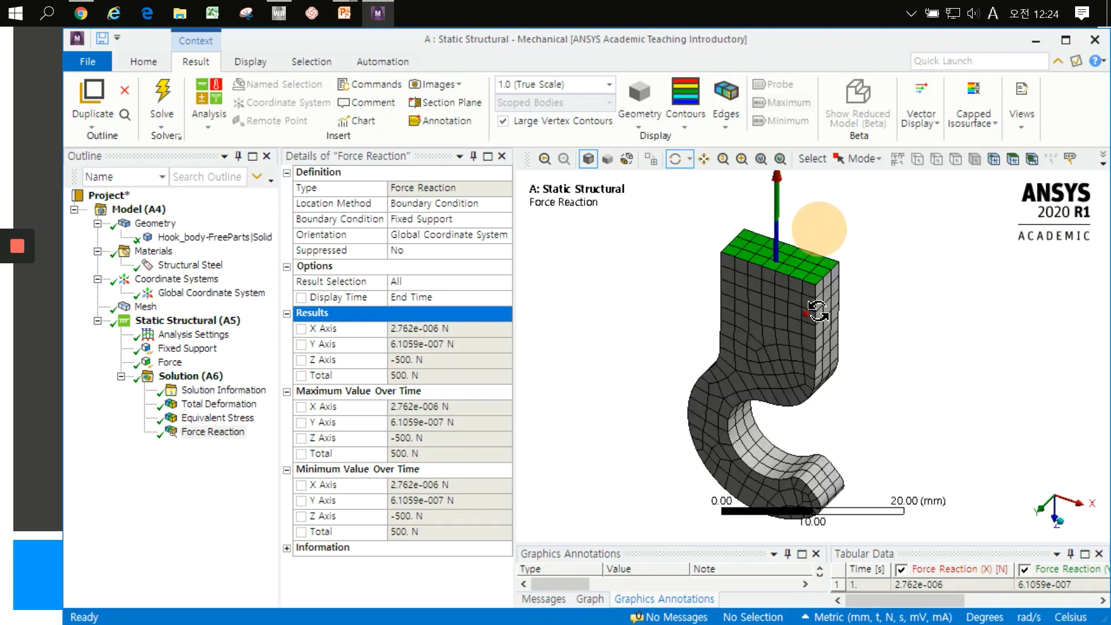